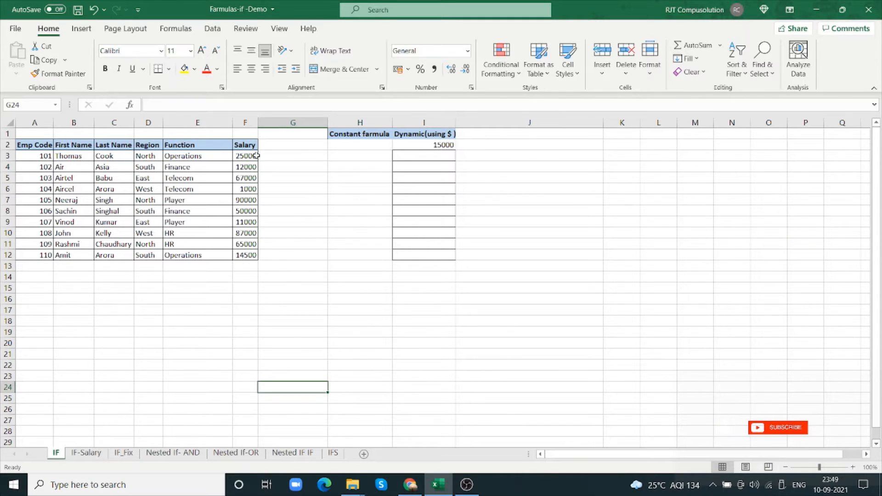
Apply all borders to cells H3:H12 under the Constant formula heading
left_click_drag(356, 160, 346, 252)
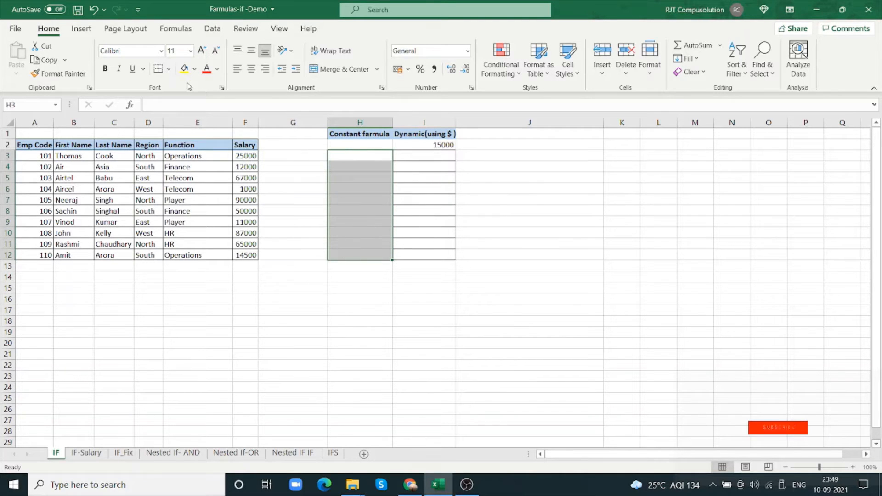
left_click(170, 70)
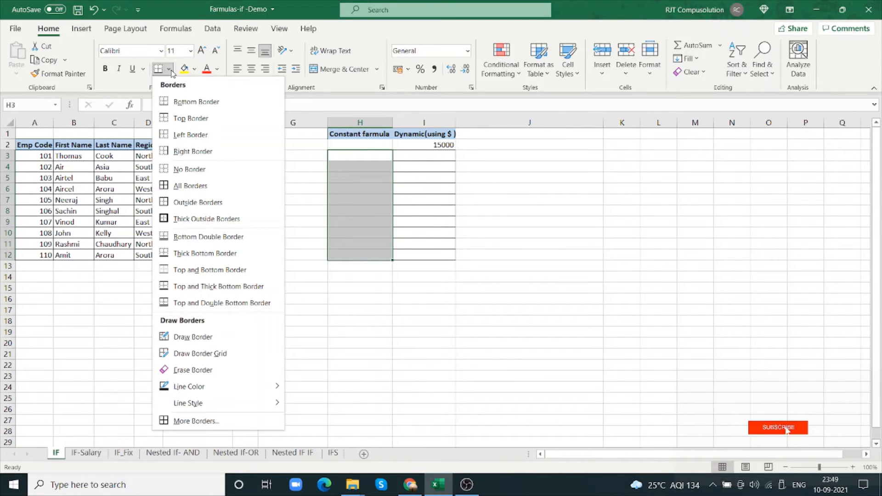
left_click(188, 185)
Start an IF function in H3 and set its logical test to F3>15000 in the function arguments
left_click(359, 156)
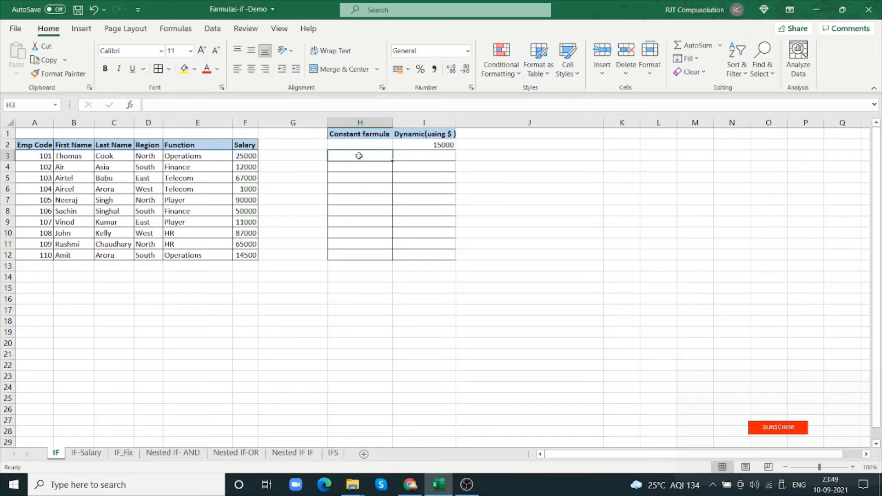
type("=")
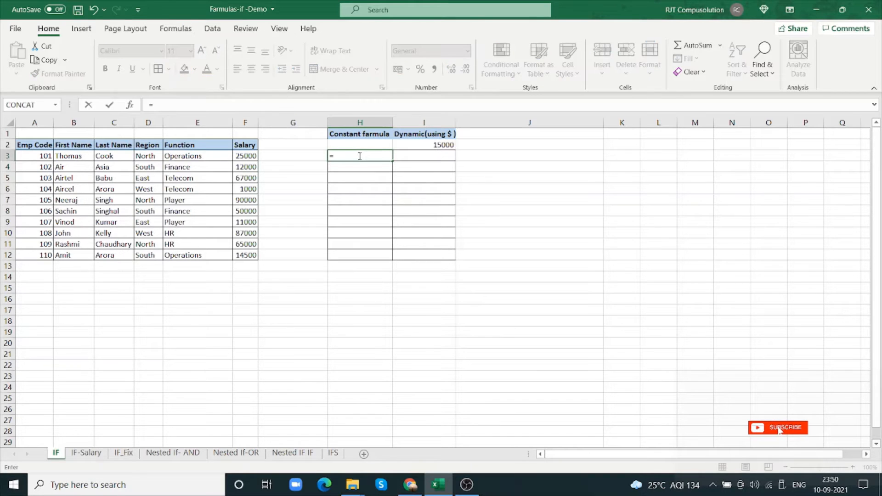
type("if")
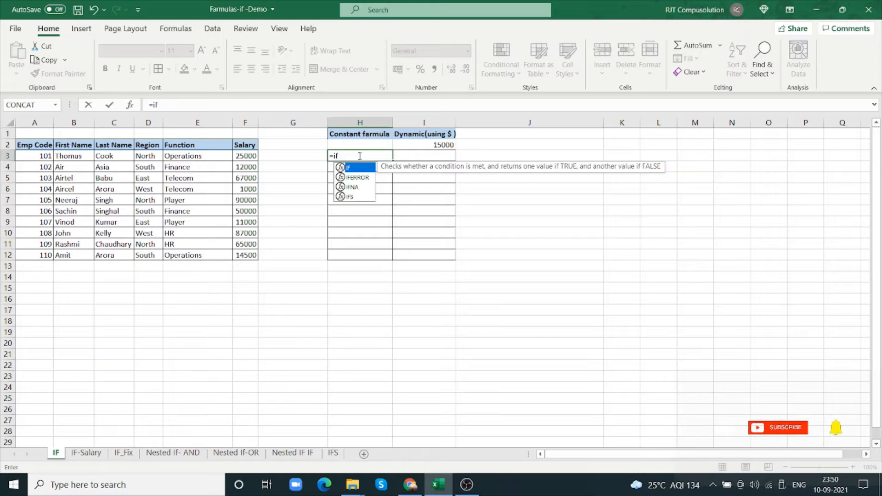
type("(")
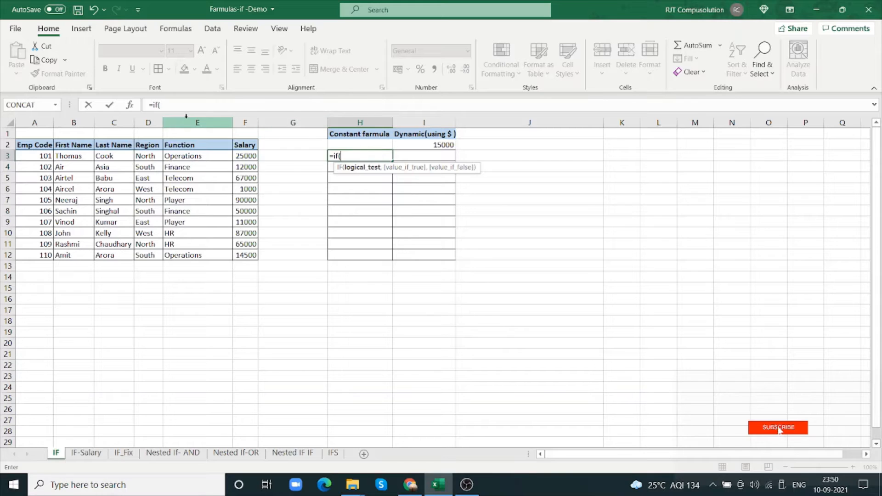
left_click(132, 105)
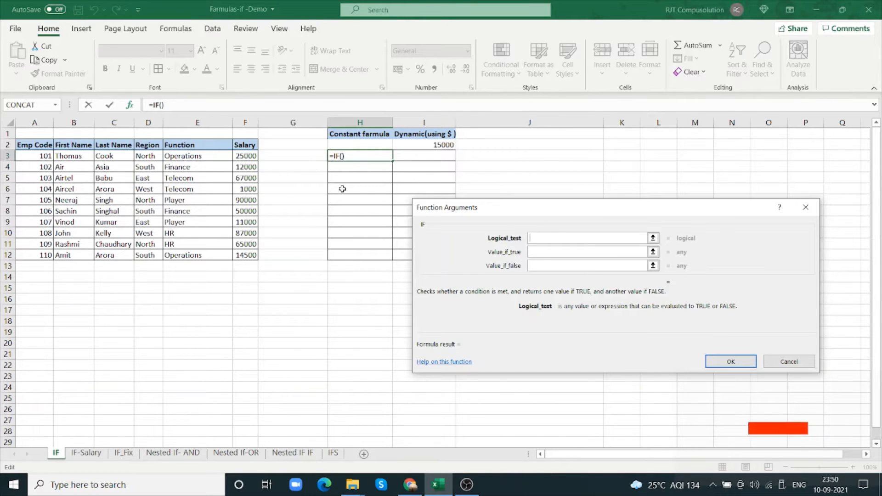
left_click(252, 156)
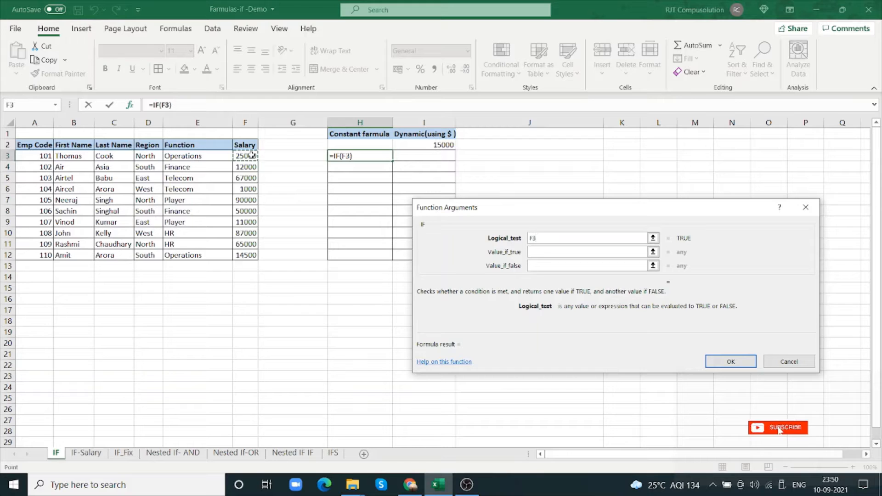
type(">15000")
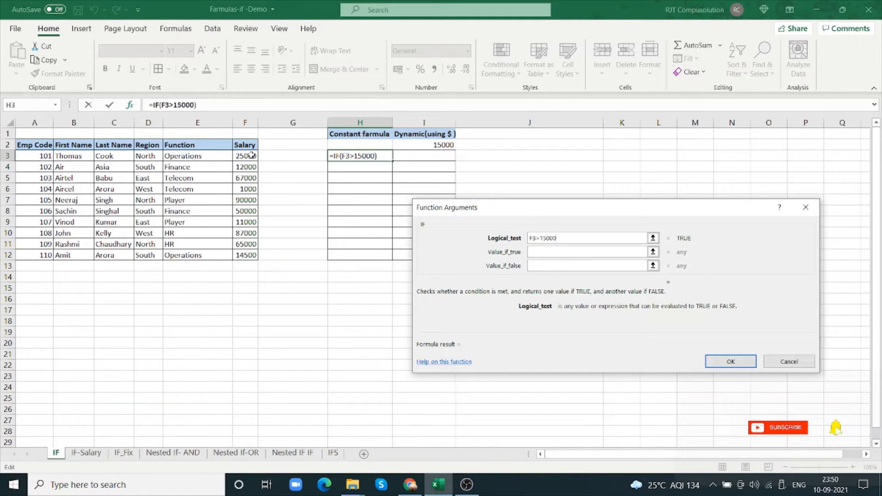
Complete the IF function in H3 to return Yes when true and No when false
left_click(567, 253)
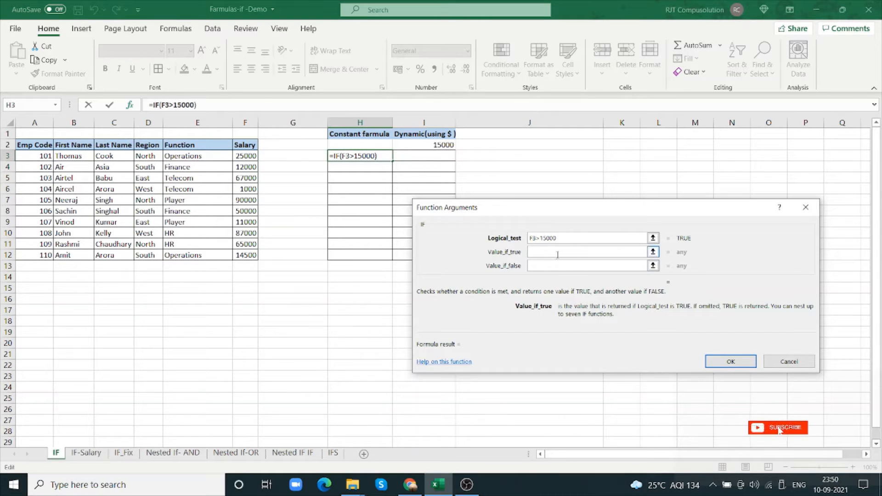
type("Yes")
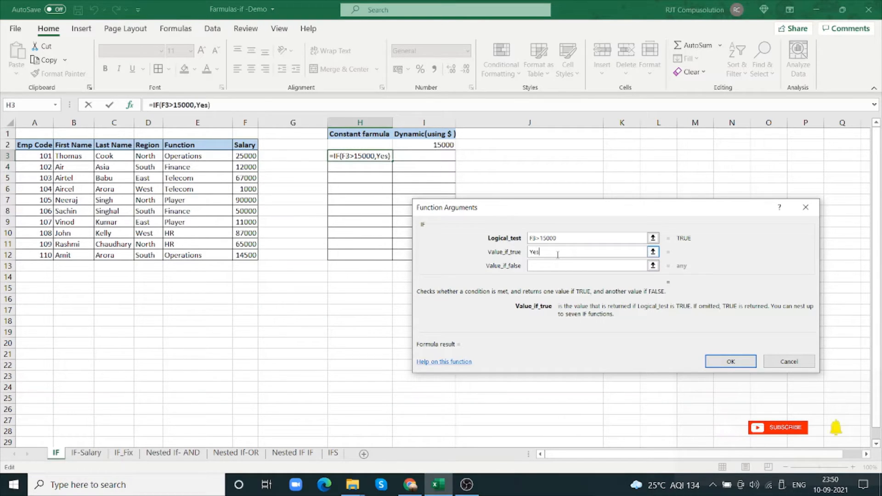
left_click(536, 266)
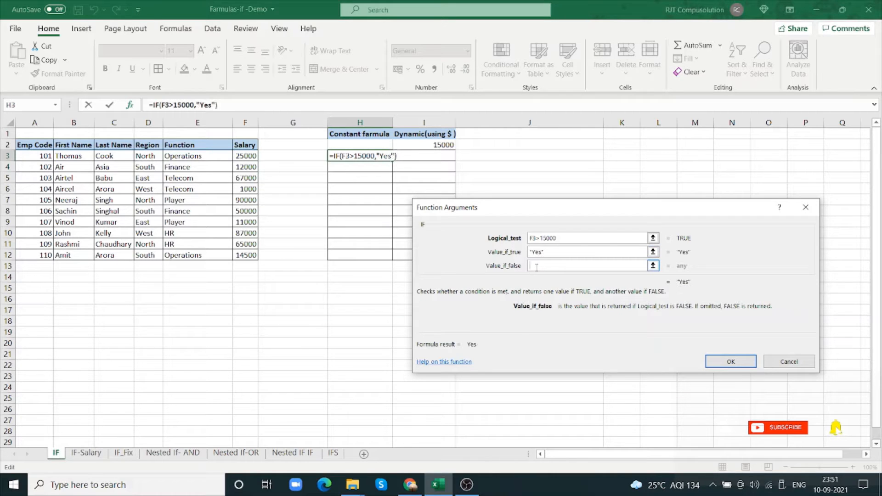
type("No")
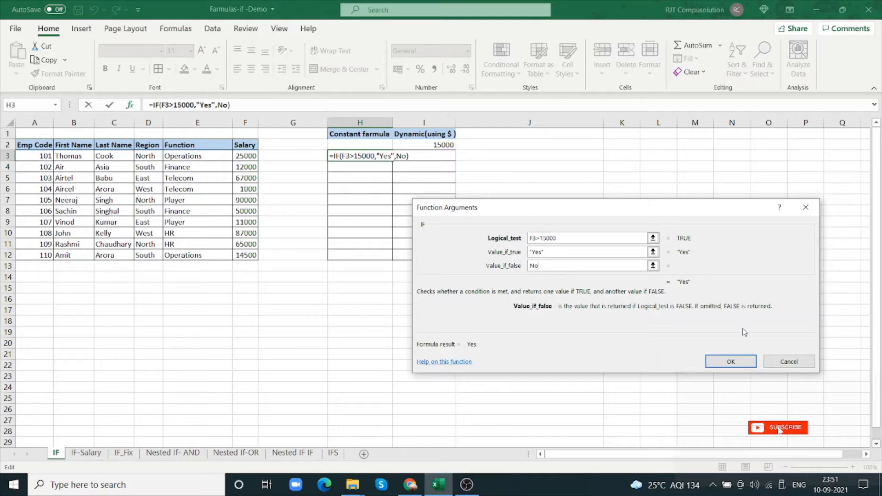
left_click(728, 361)
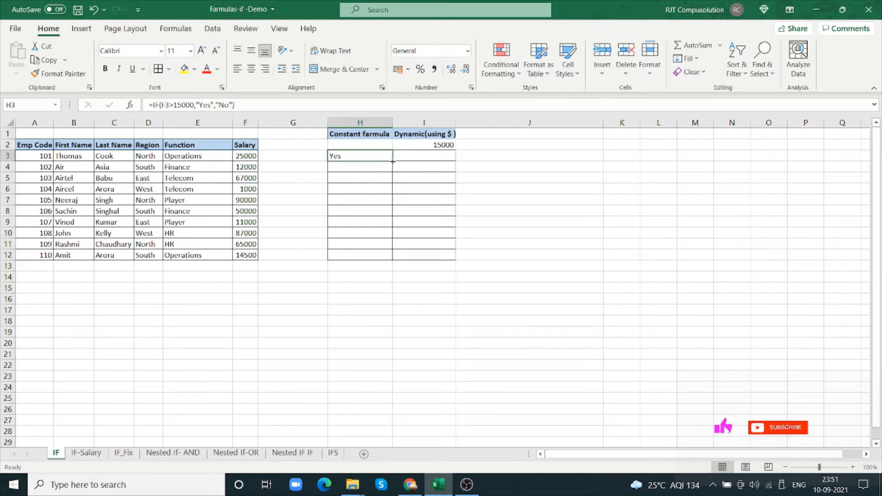
Fill the H3 formula down to H12 and check the copied formulas in H4 and H5 against the salaries
left_click_drag(393, 161, 368, 254)
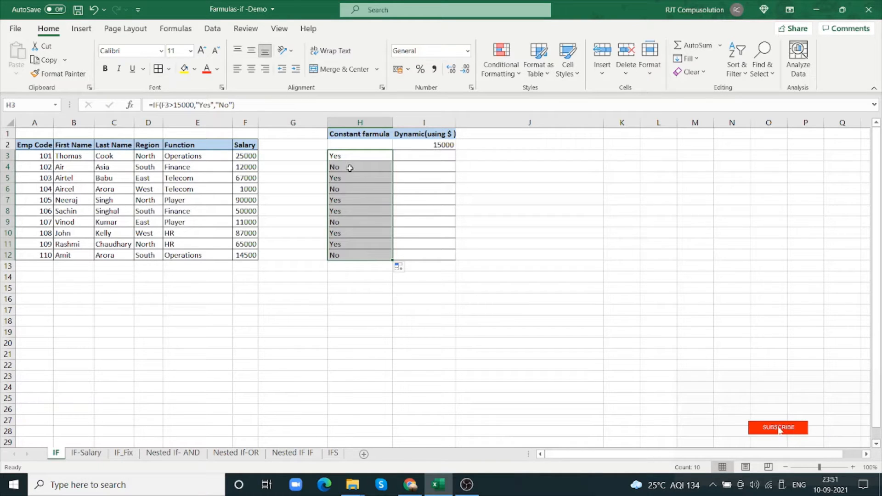
left_click(349, 168)
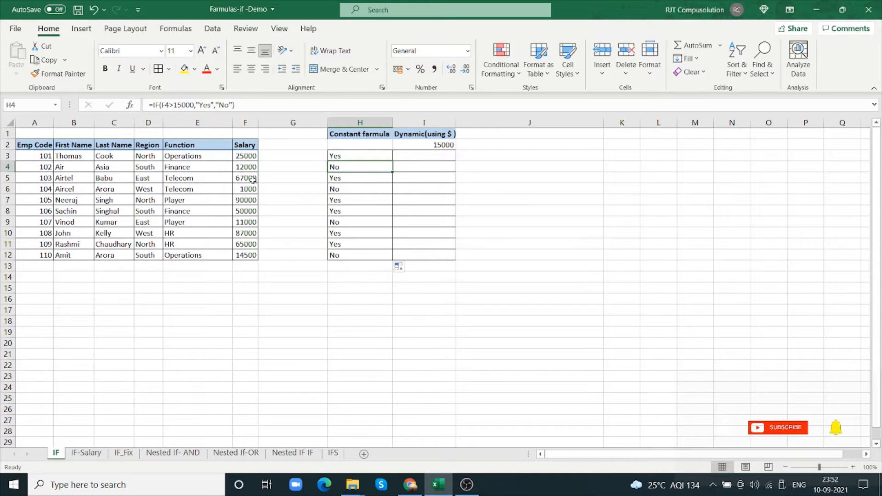
left_click(360, 179)
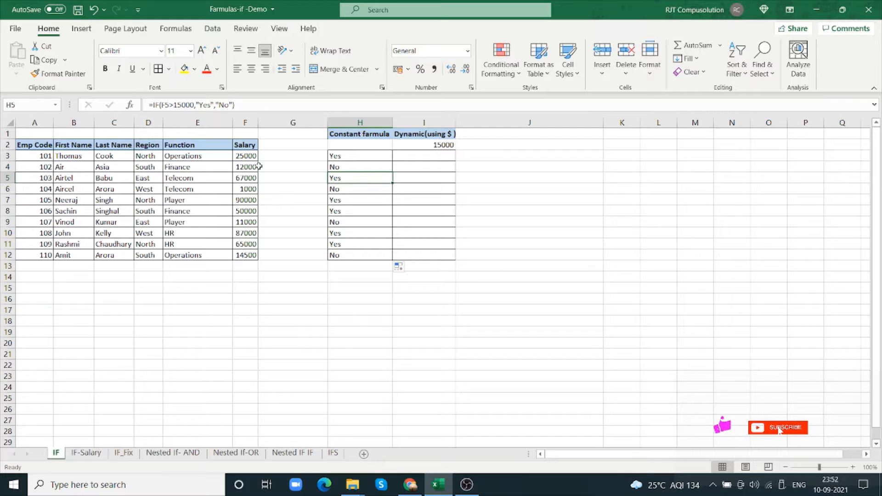
left_click(7, 178)
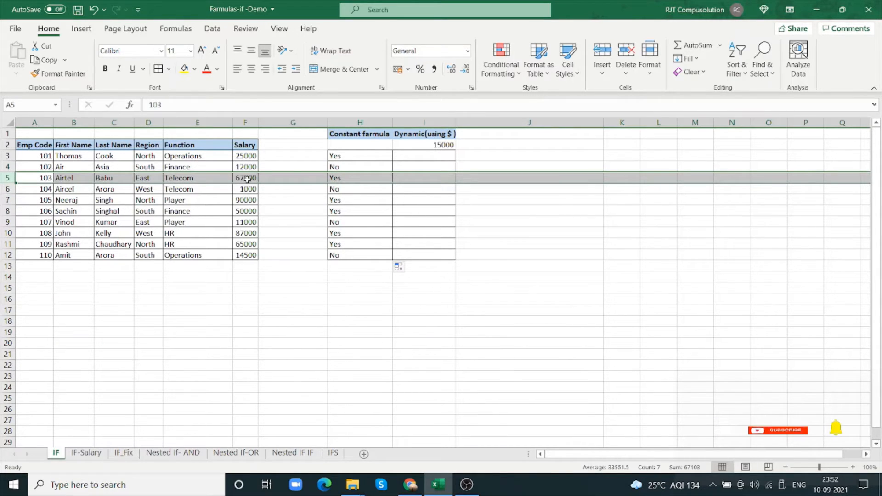
left_click(362, 178)
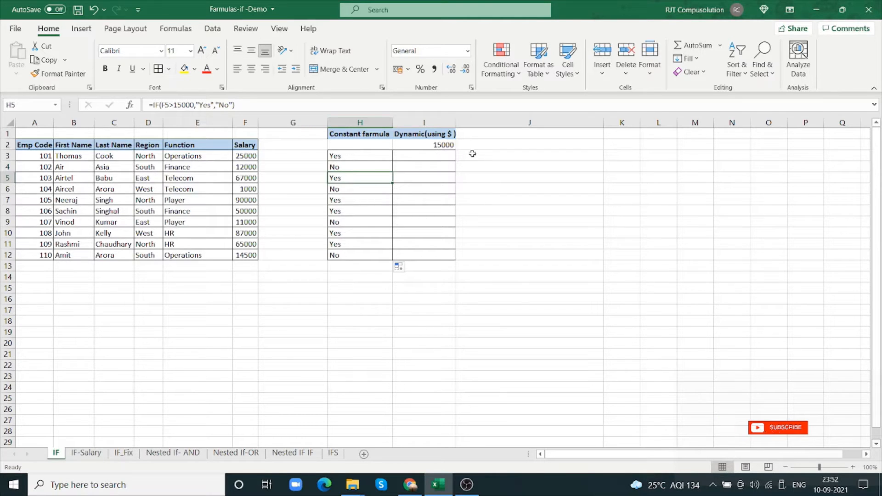
Start an IF function in I3 with the logical test F3>I2, referencing the threshold cell
left_click(447, 145)
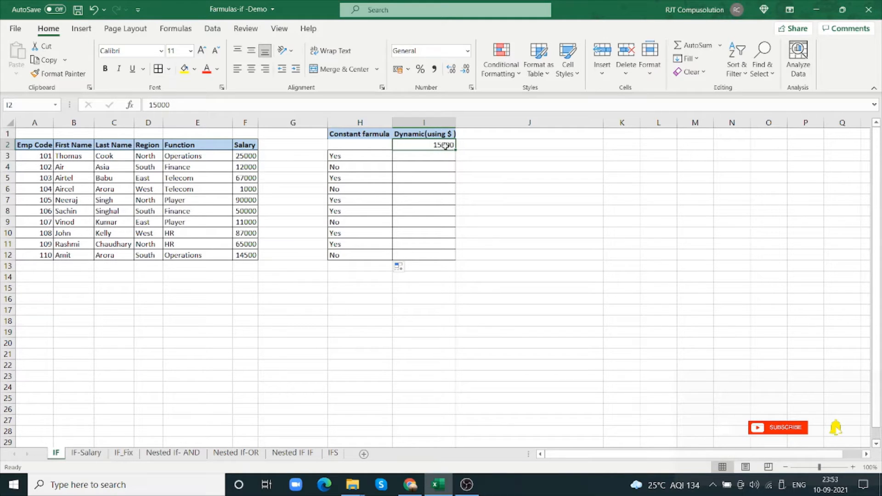
left_click(424, 156)
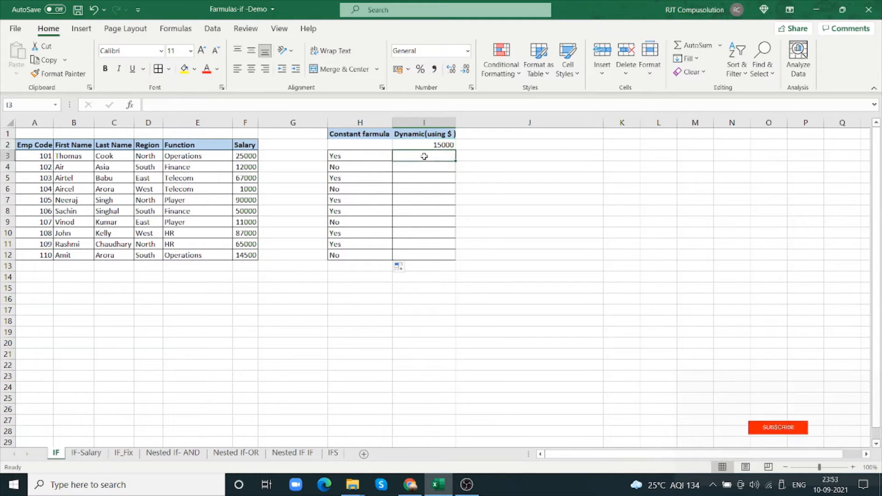
type("=if")
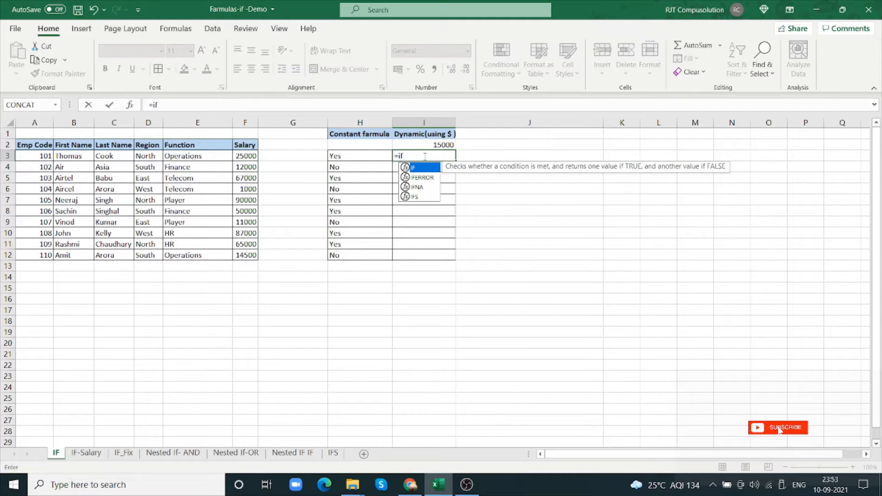
type("(")
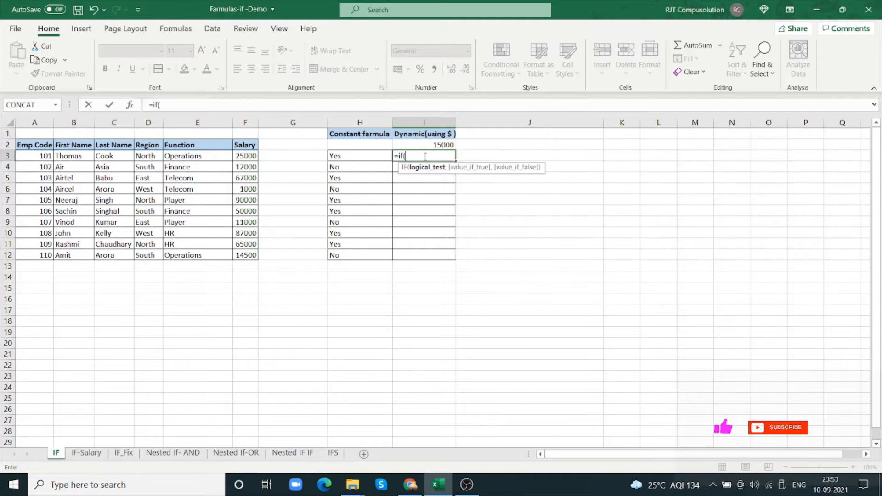
left_click(131, 105)
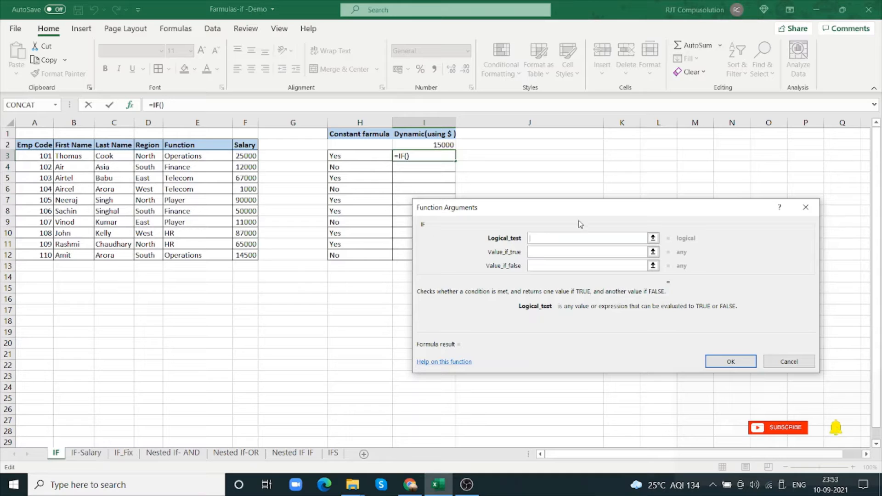
left_click(243, 156)
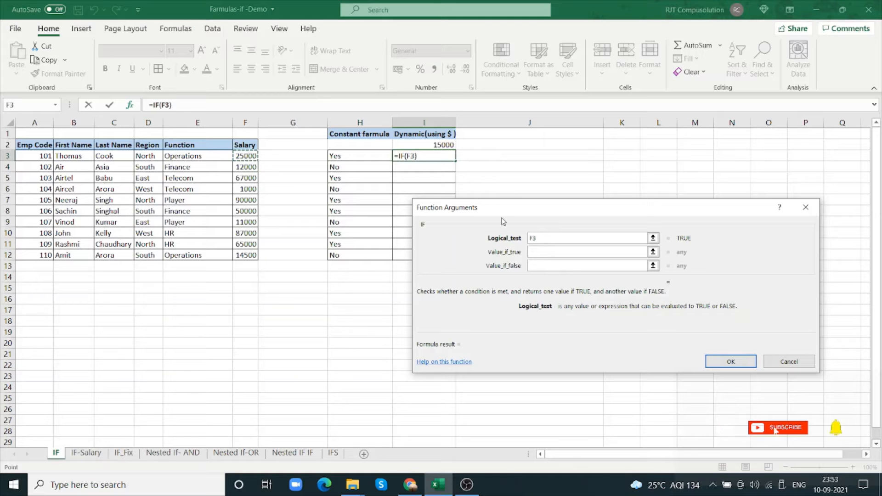
type(">")
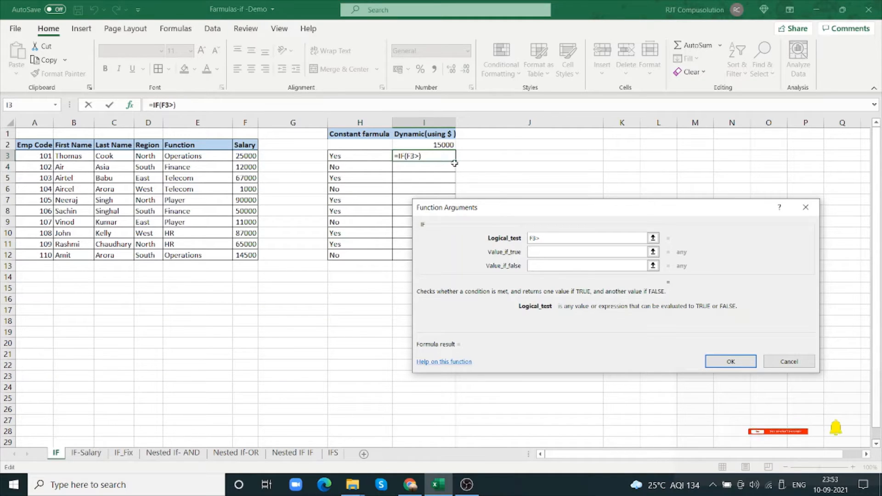
left_click(435, 144)
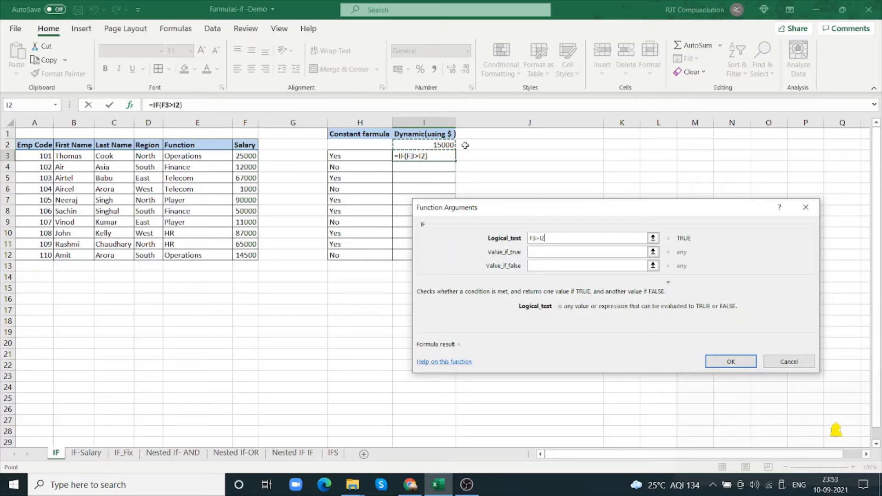
Complete the IF function in I3 with Yes as the true value and No as the false value
left_click(560, 254)
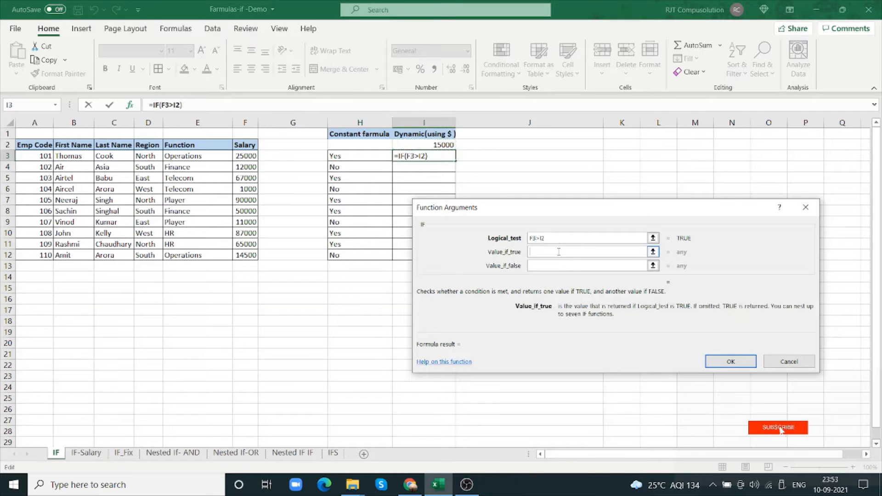
type("Yes")
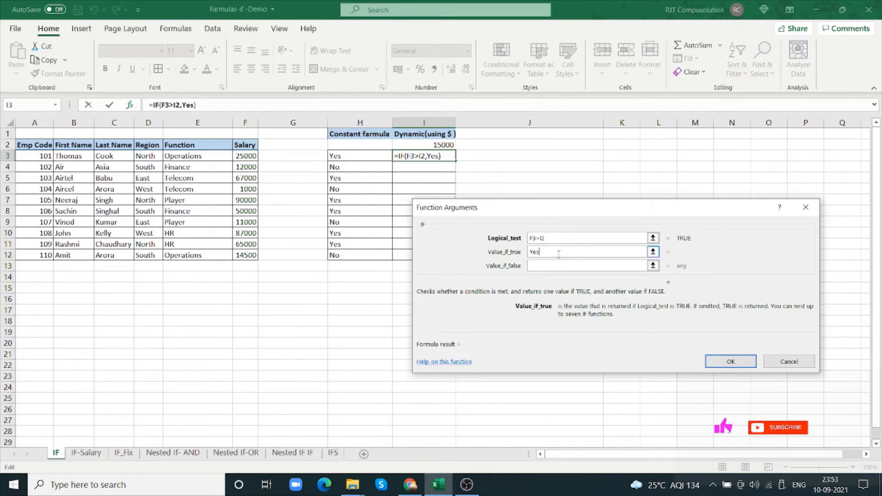
left_click(552, 265)
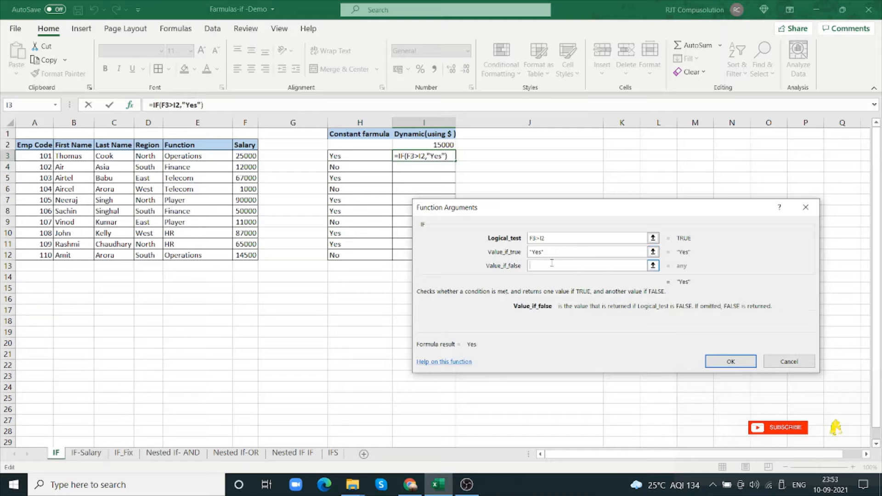
type("No")
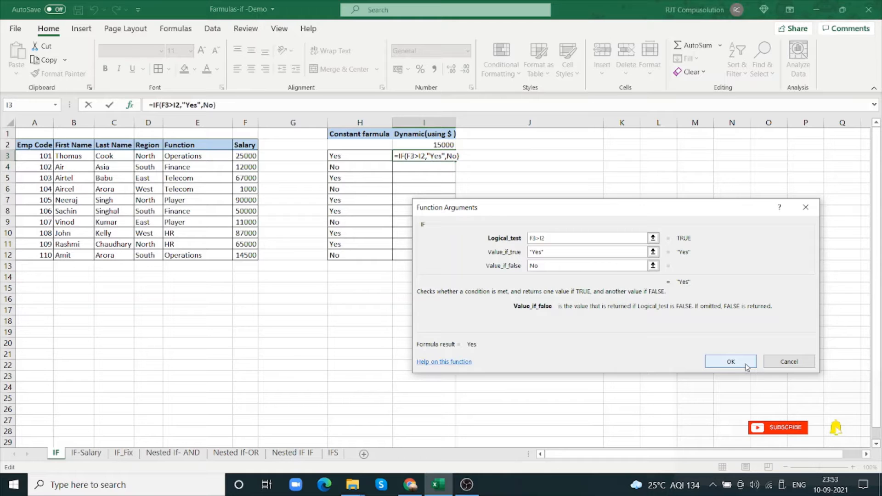
left_click(730, 361)
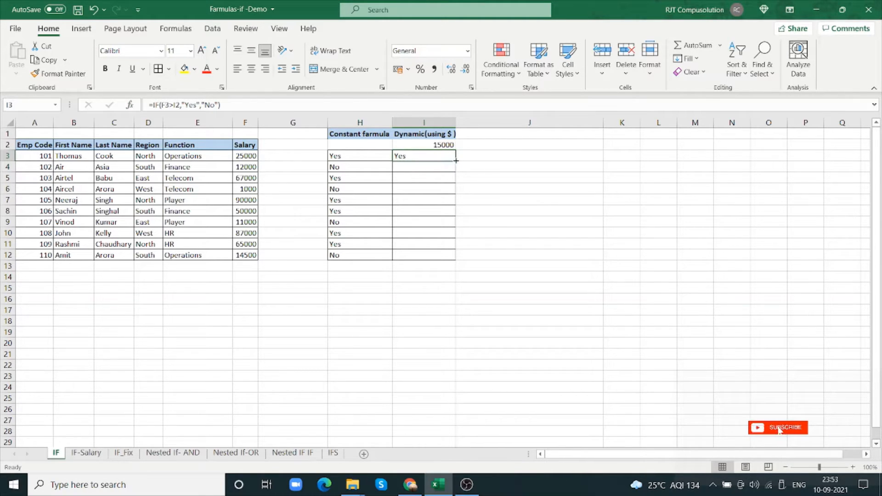
Fill the I3 formula down to I12 and inspect the cell references in I3 and I4
left_click_drag(456, 161, 439, 255)
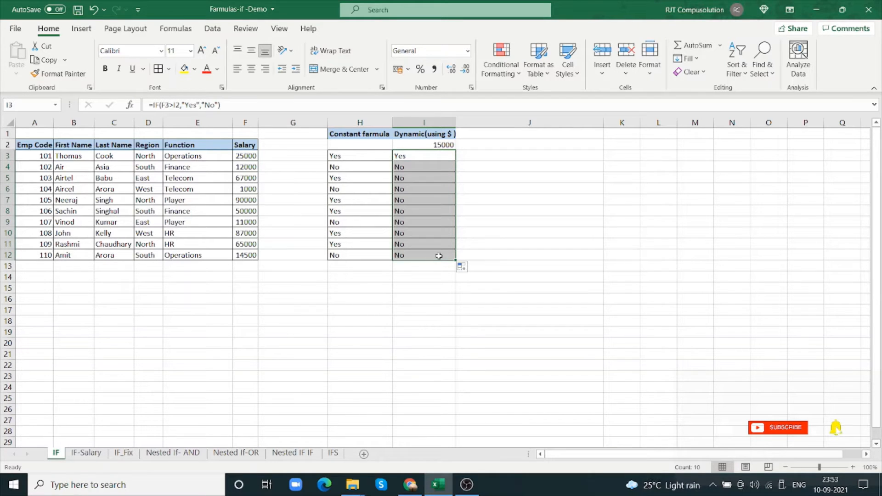
left_click(424, 160)
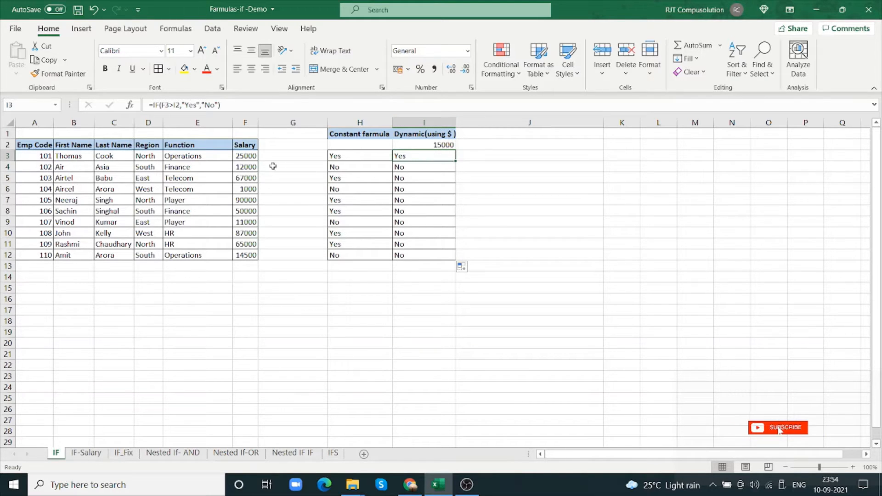
left_click(426, 169)
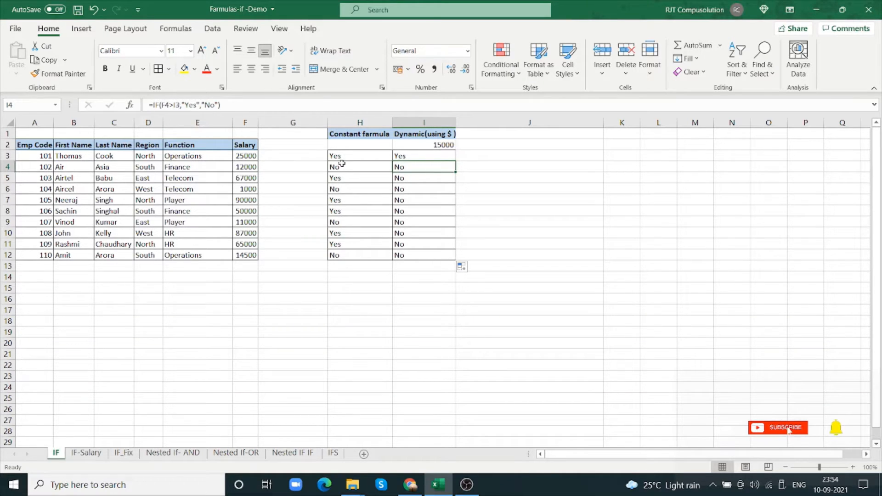
Compare the copied formulas in I3 through I6 with the salaries in column F and the threshold in I2
left_click(442, 145)
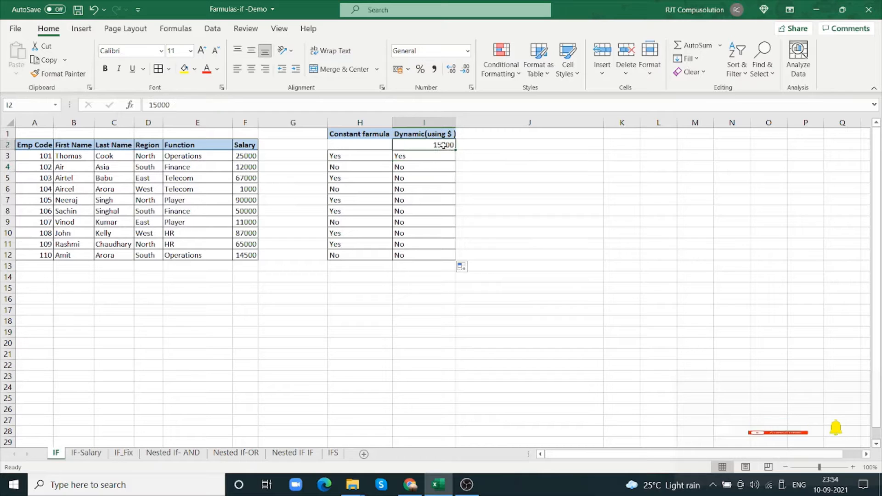
left_click(415, 167)
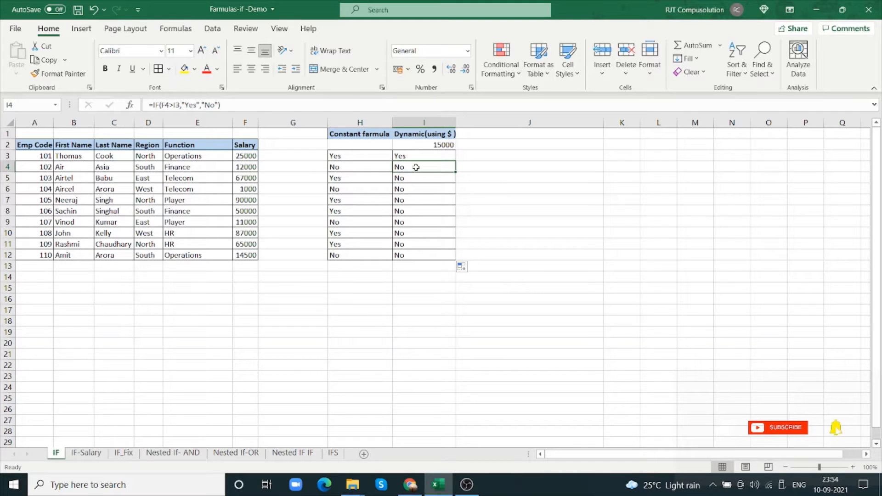
left_click(408, 178)
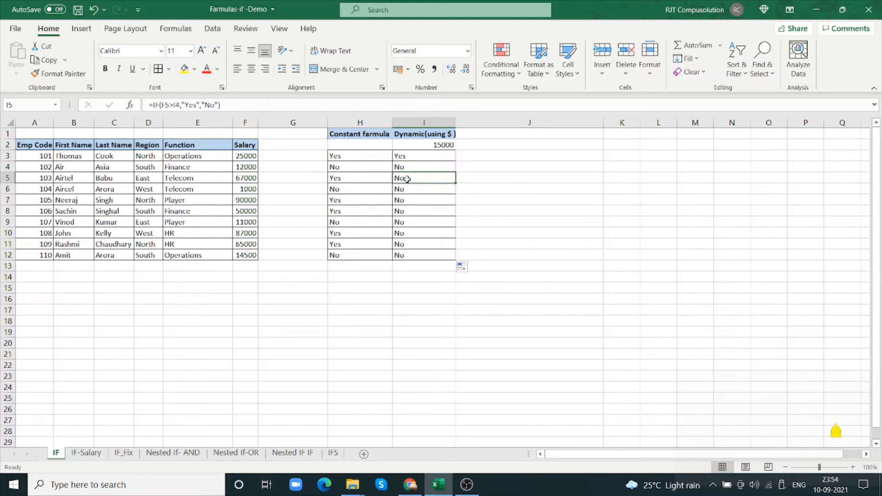
left_click(405, 191)
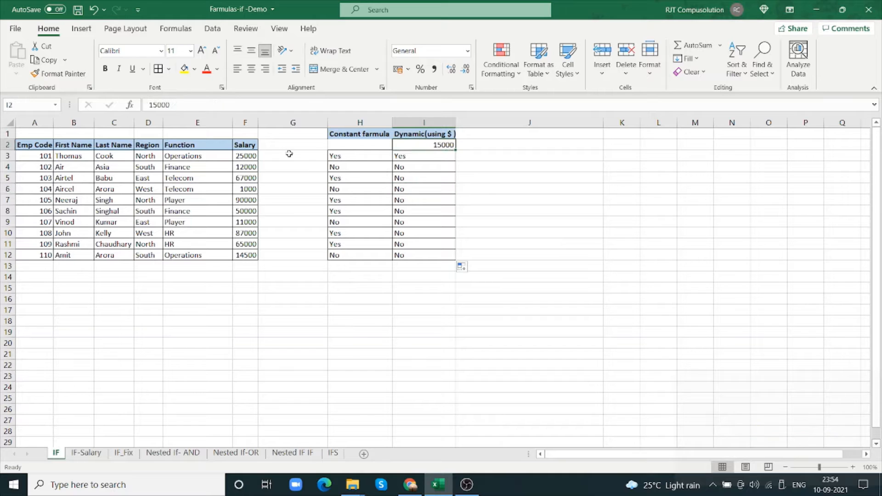
left_click(247, 168)
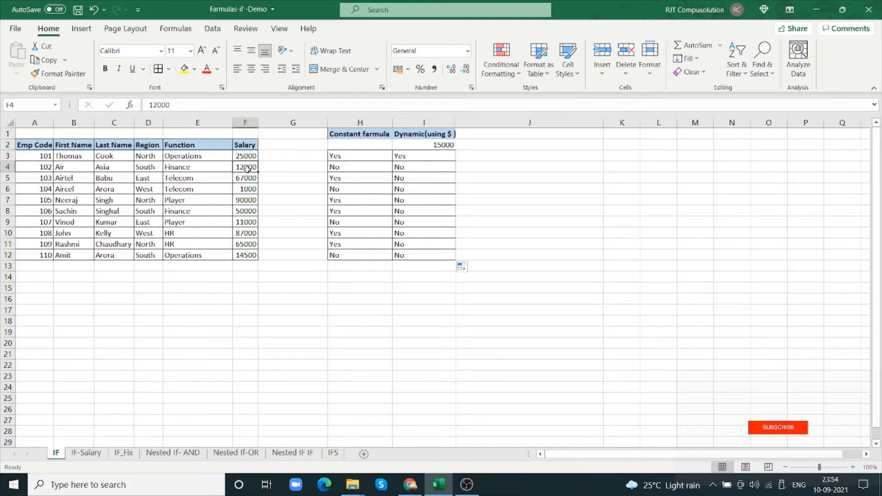
left_click(428, 157)
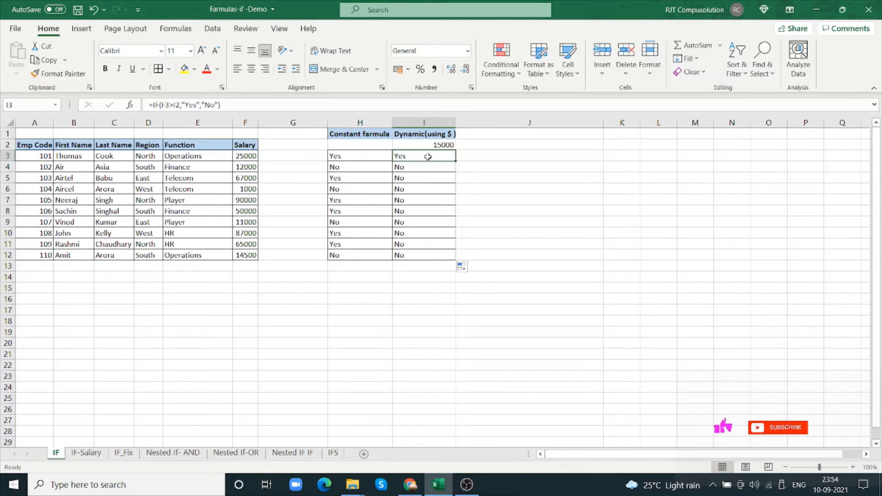
left_click(253, 167)
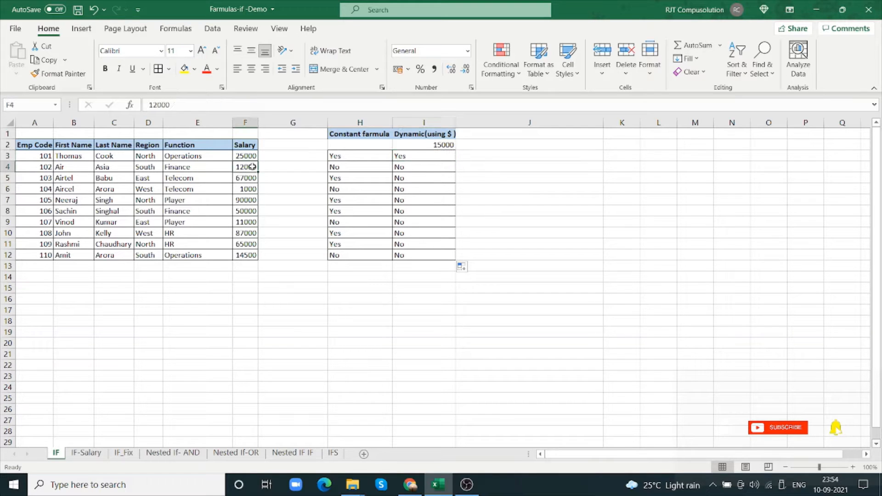
left_click(410, 166)
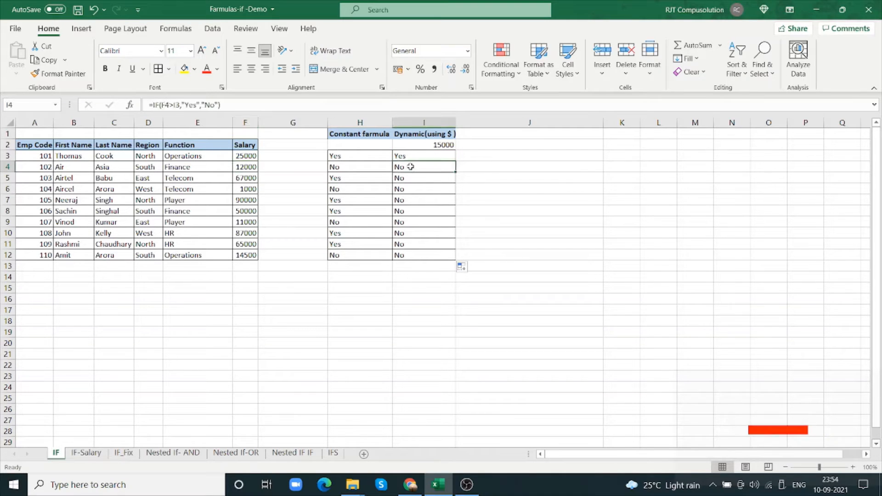
left_click(248, 178)
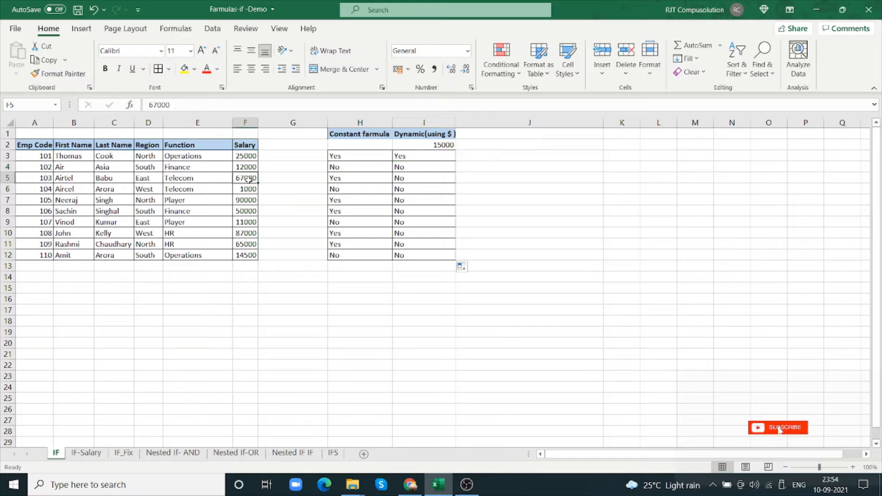
left_click(412, 178)
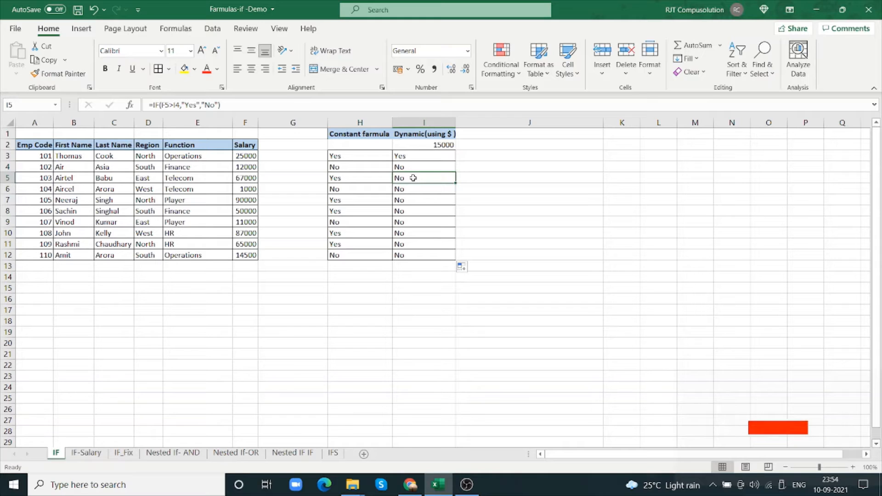
left_click(442, 145)
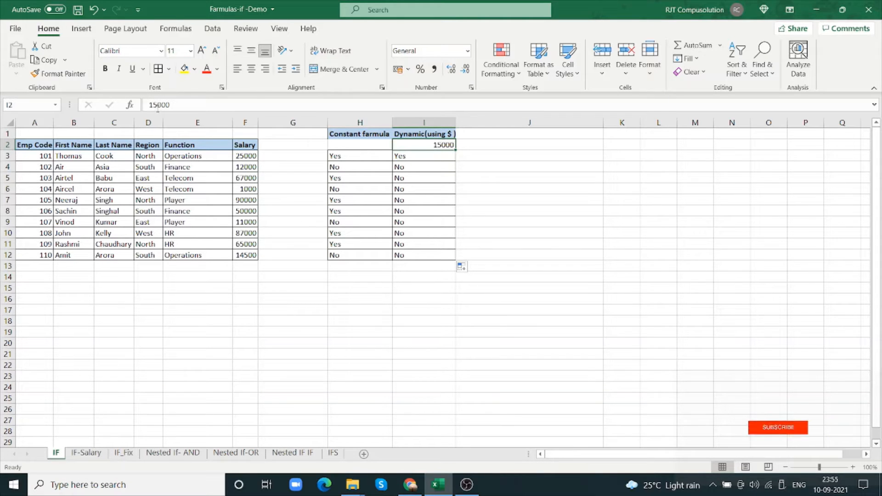
left_click(130, 105)
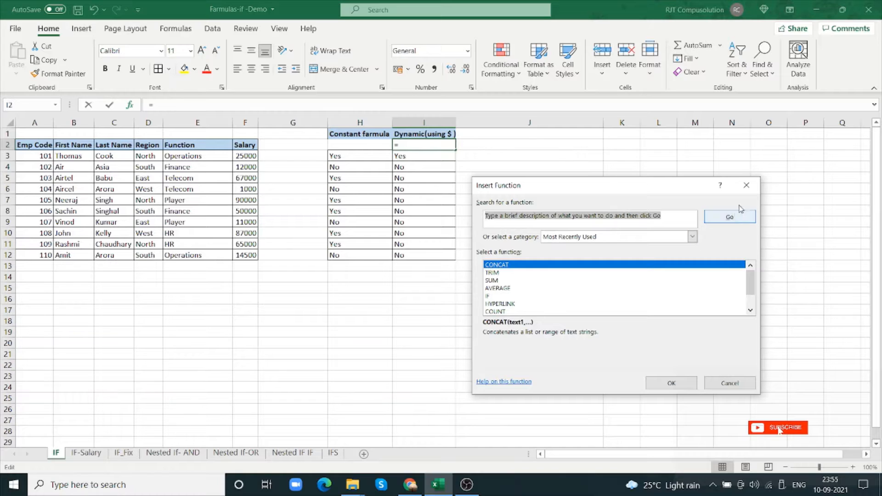
left_click(752, 186)
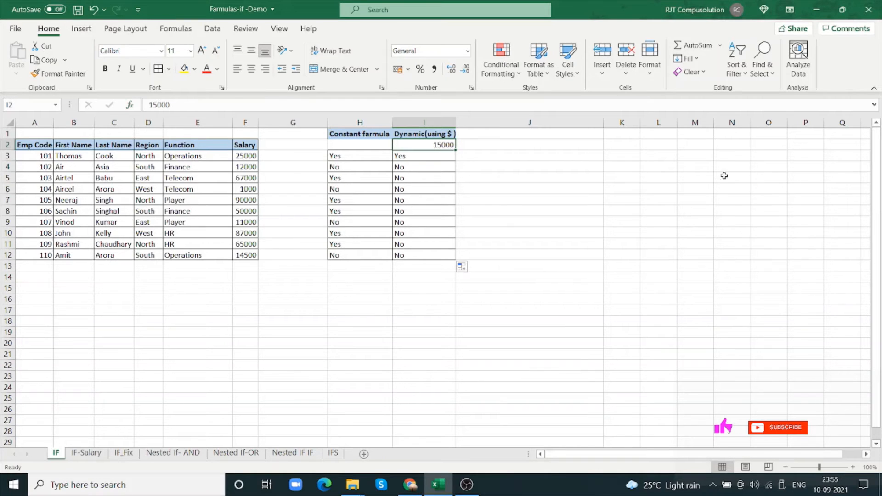
Change the logical test in I3 to F3>$I$2, making the threshold reference absolute
left_click(431, 159)
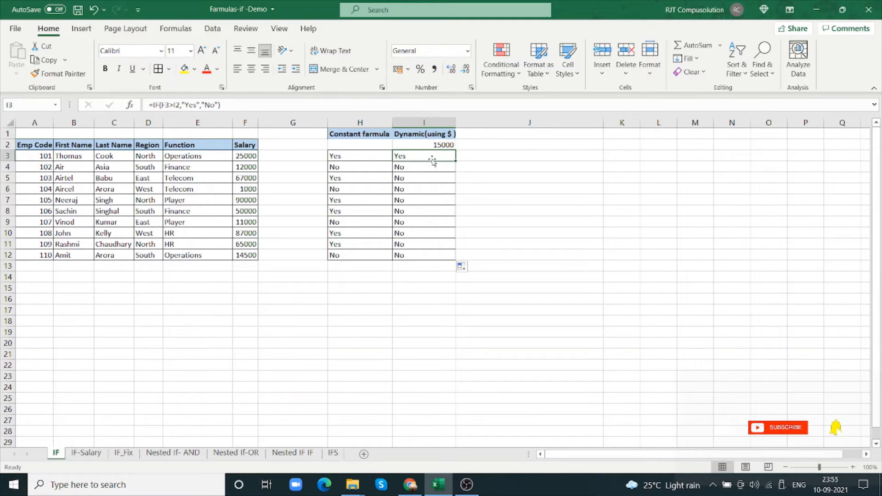
left_click(131, 106)
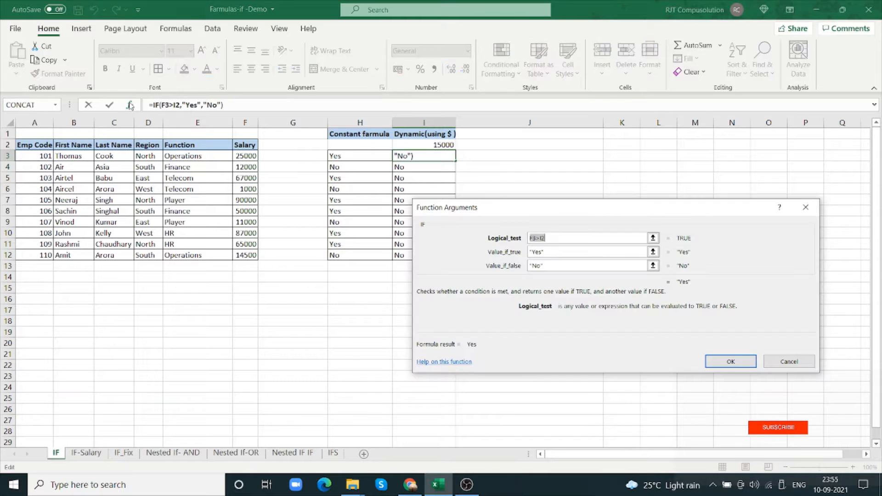
left_click(567, 239)
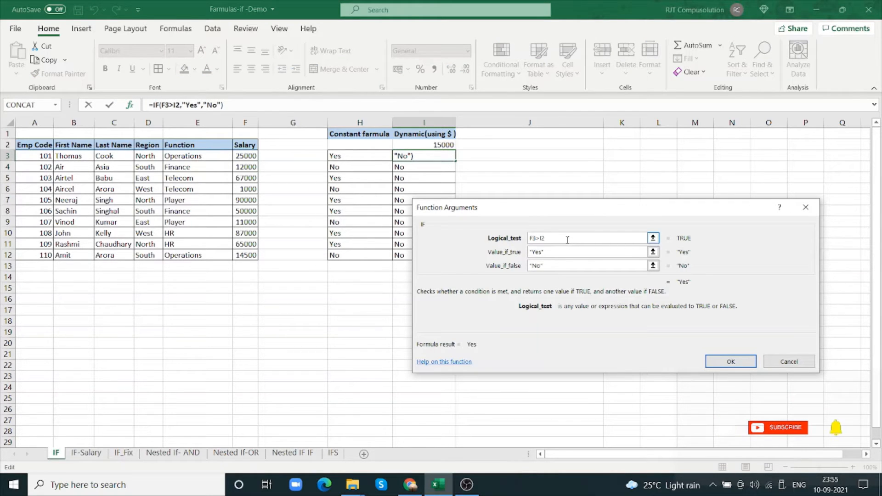
key("F4")
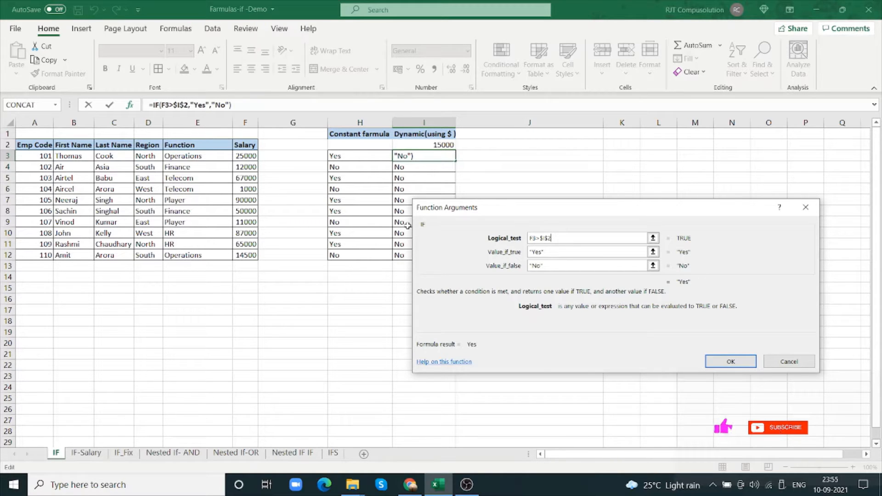
left_click(720, 365)
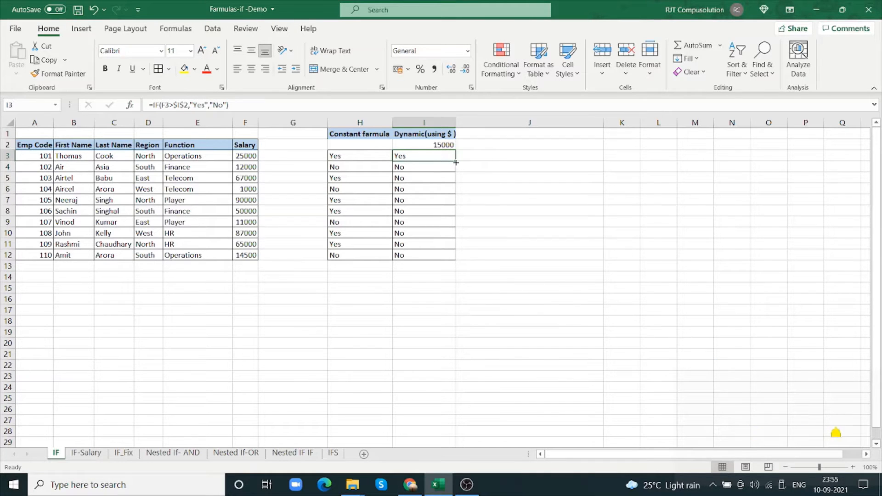
Fill the corrected I3 formula down to I12 and inspect the references in I7, I9, I11 and I12
left_click_drag(455, 161, 446, 261)
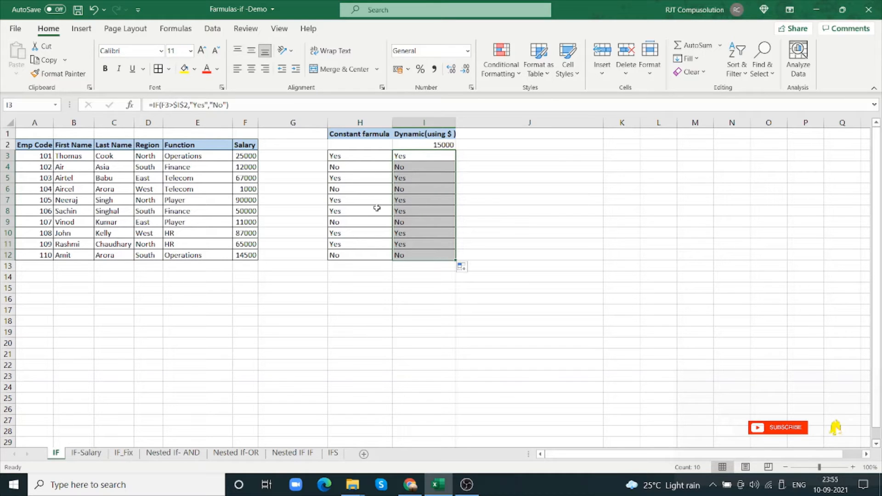
left_click(416, 202)
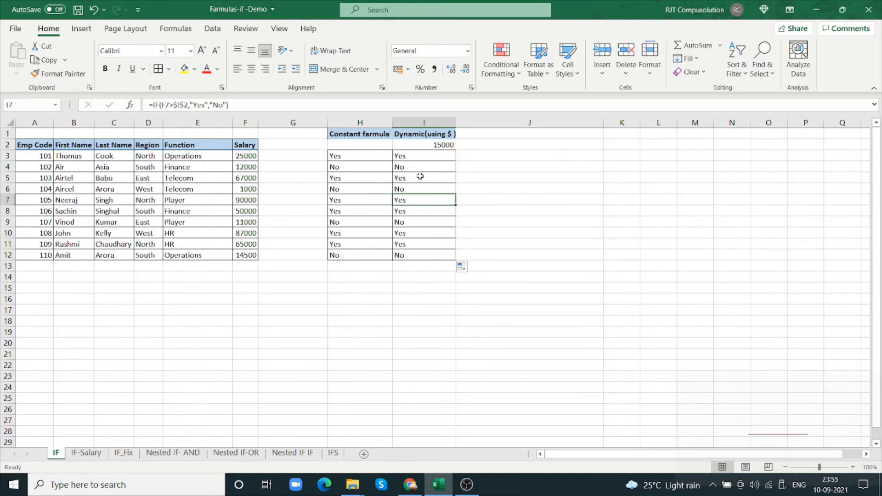
left_click(409, 220)
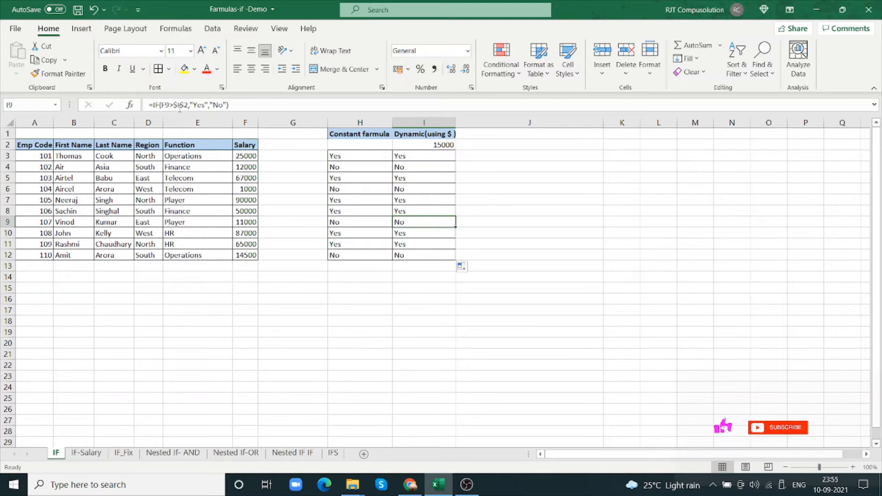
left_click(431, 243)
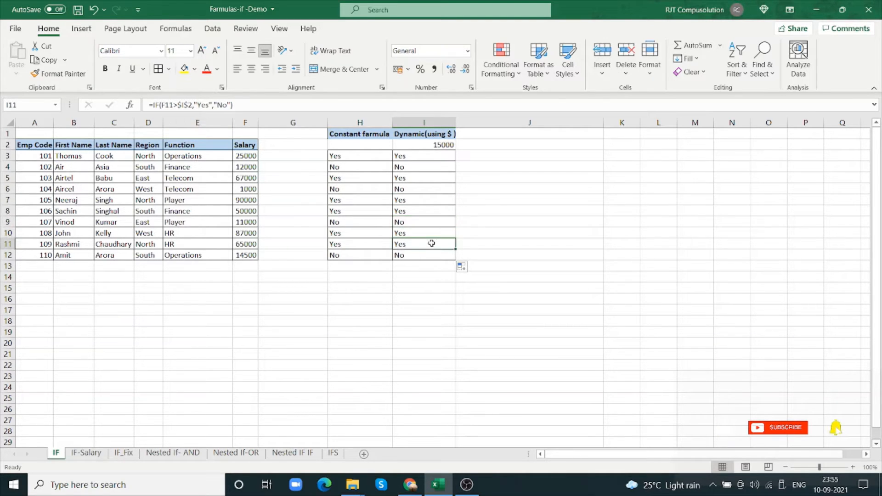
left_click(419, 257)
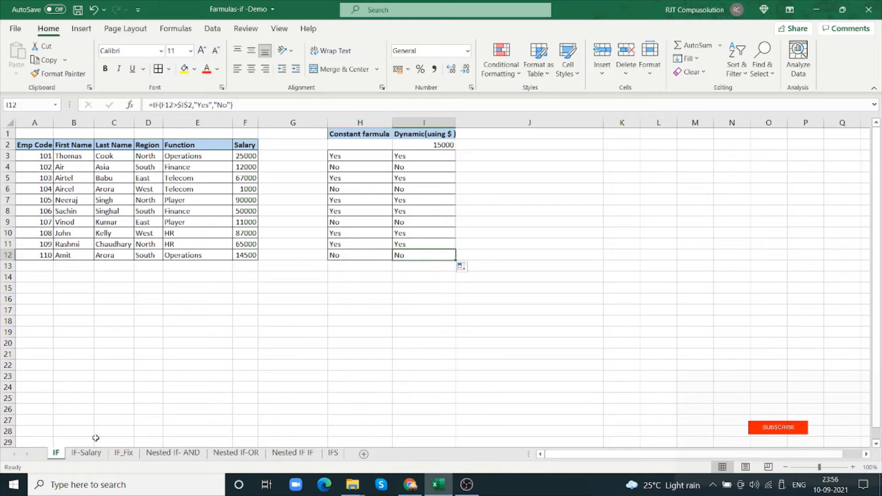
On the IF-Salary sheet, start an IF function in E5 with the logical test D5<15000
left_click(86, 453)
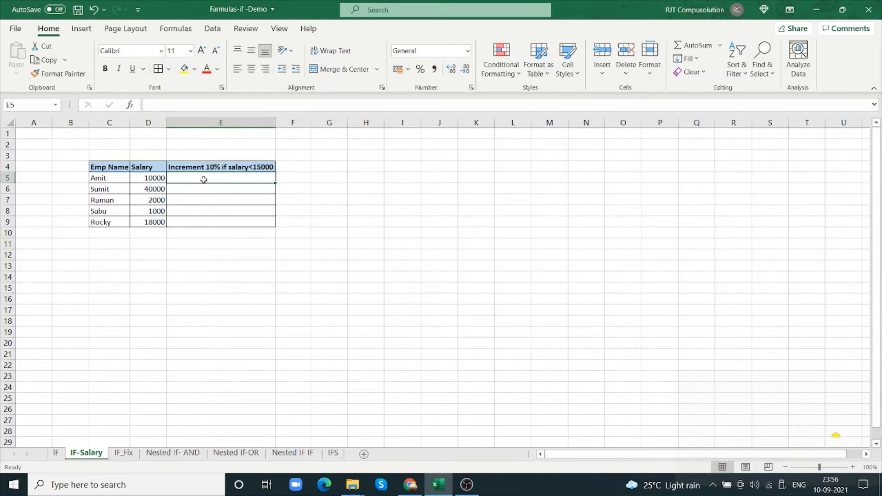
type("=if")
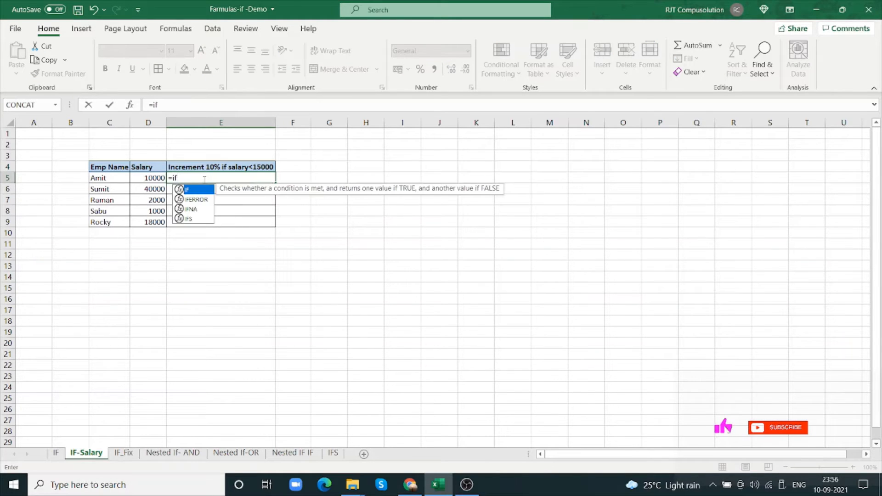
type("(")
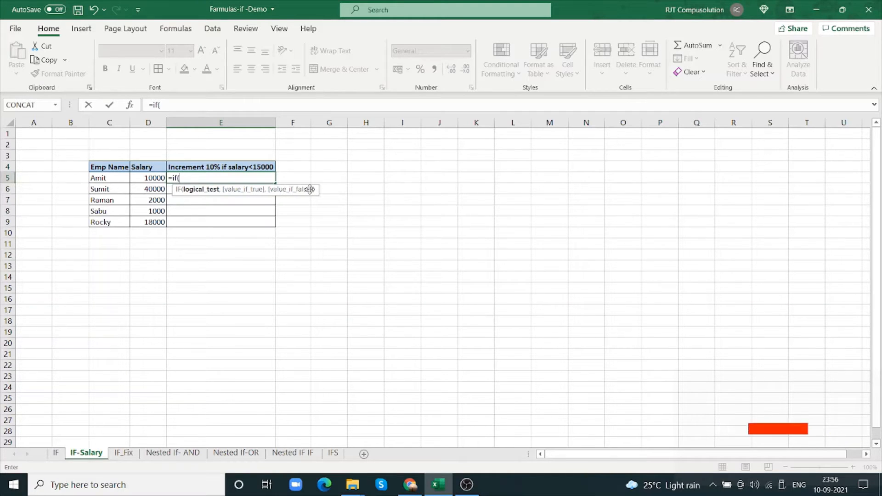
left_click(130, 105)
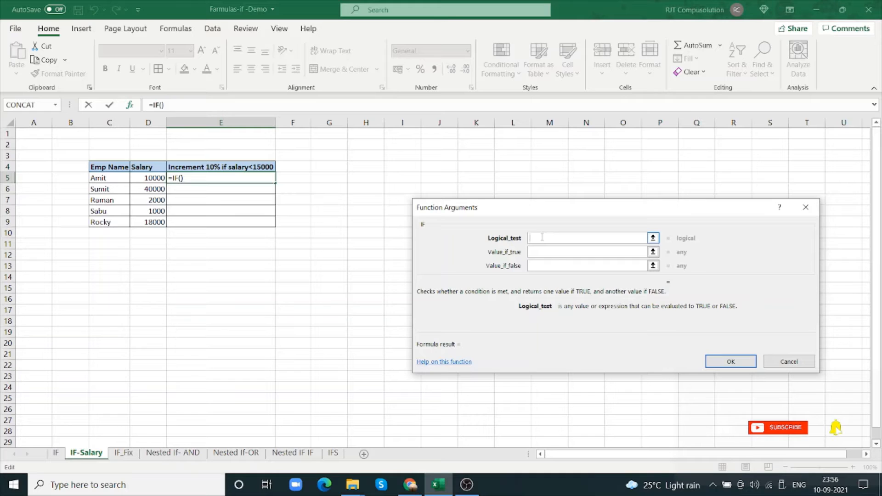
left_click(155, 178)
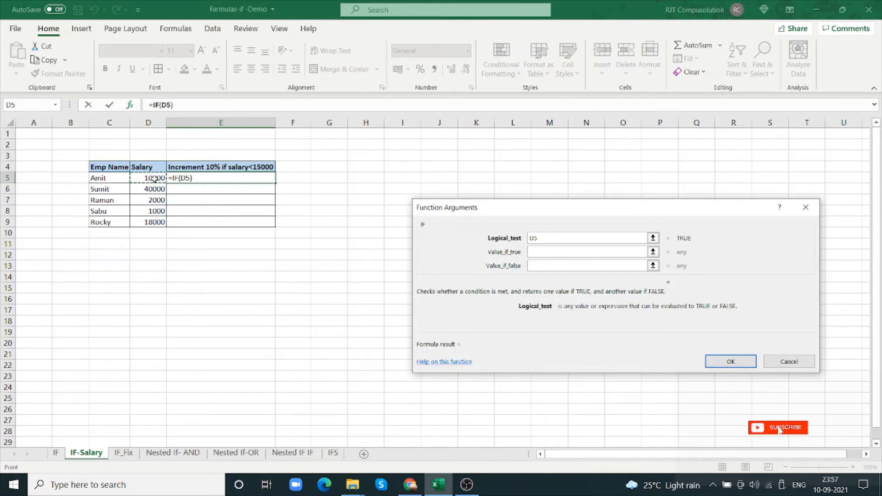
type("<1")
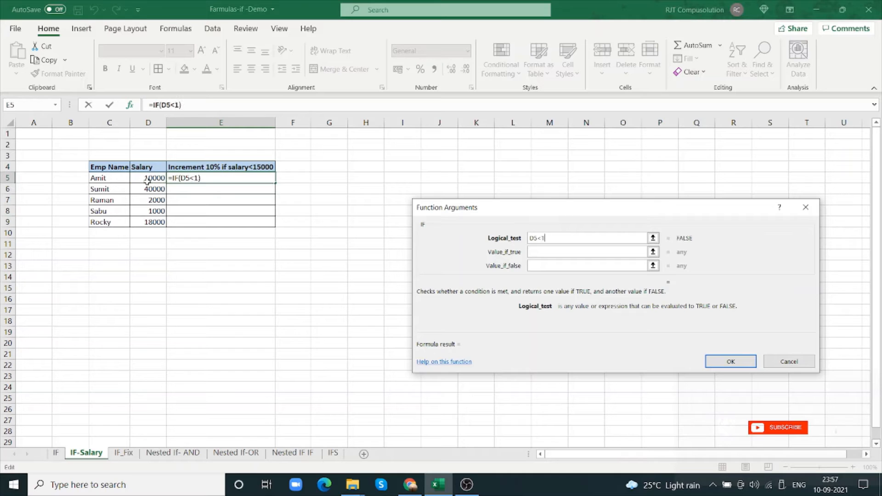
type("500")
Try to add D5= as the true result after the D5<15000 test in E5, and reopen the IF function's arguments
type("0")
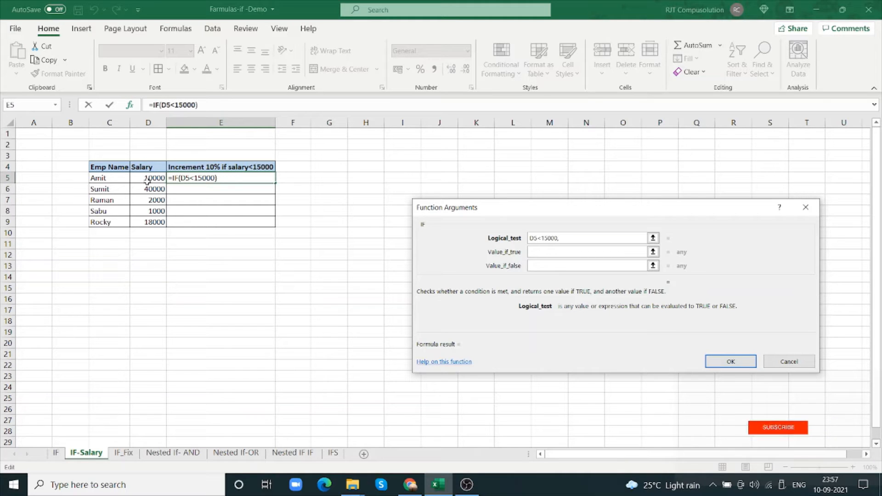
type(",D5")
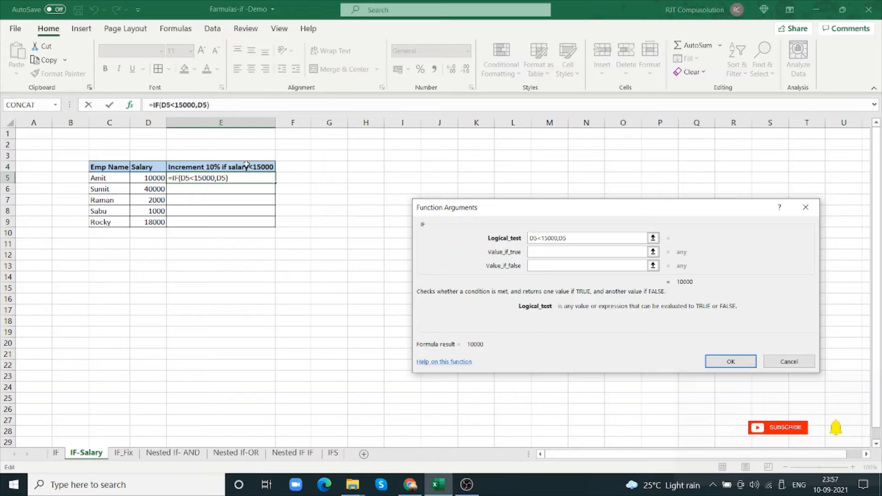
type("=")
key("Return")
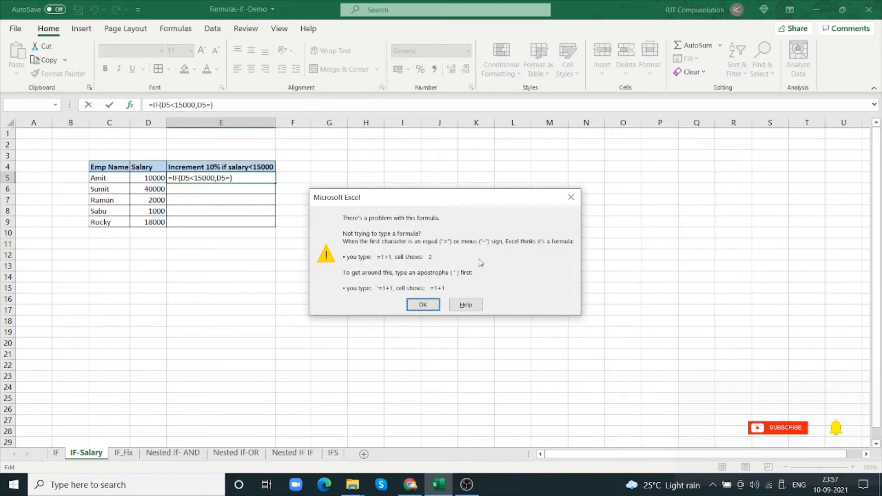
left_click(434, 304)
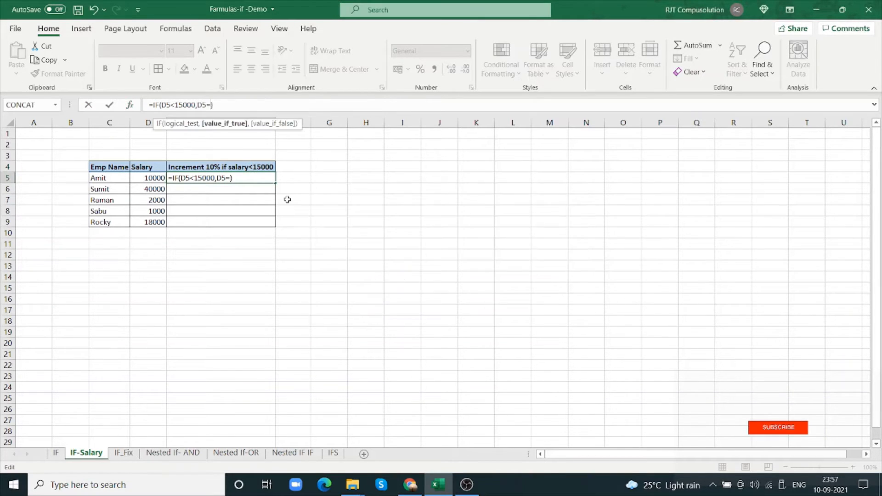
left_click(130, 104)
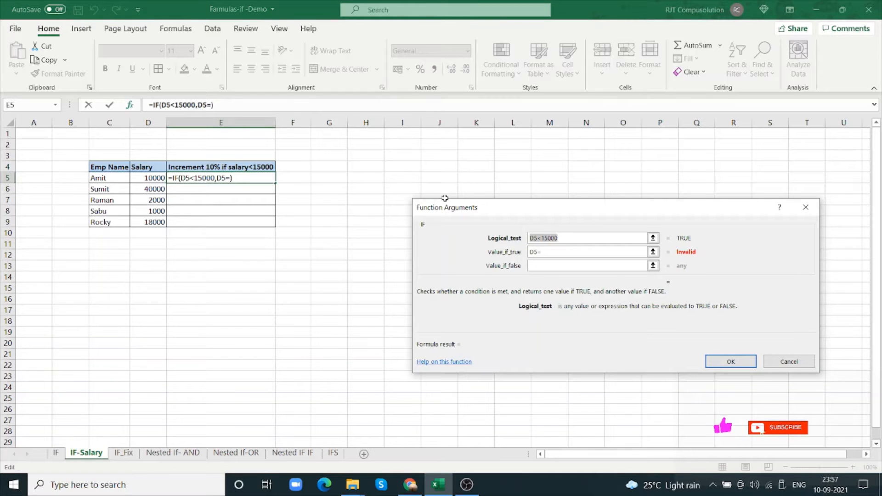
Append the increment expression D5+D5*10% after the D5<15000 condition inside the Logical_test argument
left_click(607, 238)
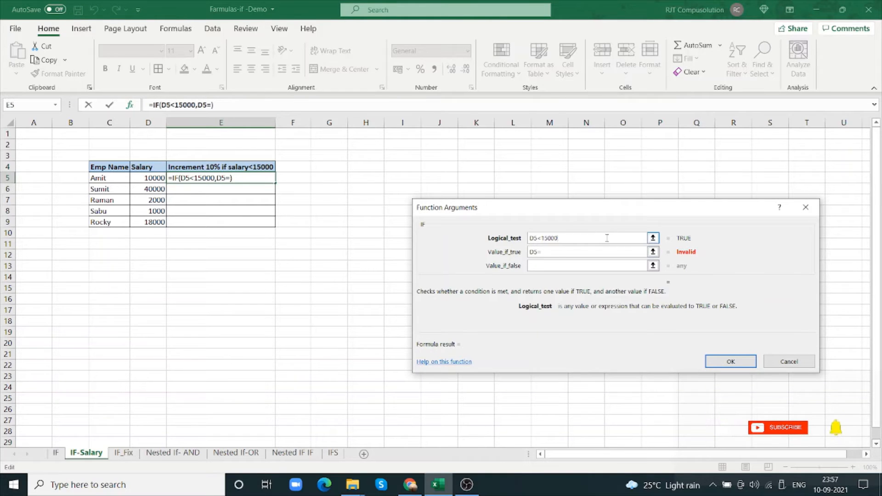
type(",d5")
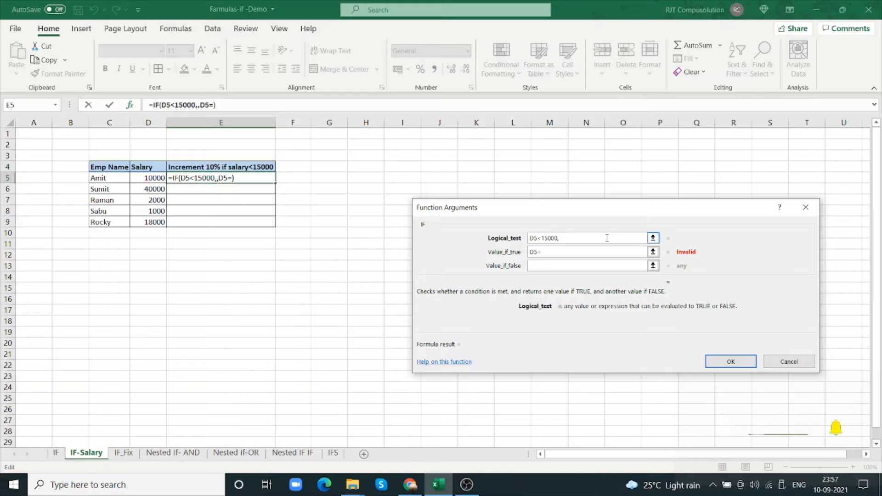
key("BackSpace")
key("BackSpace")
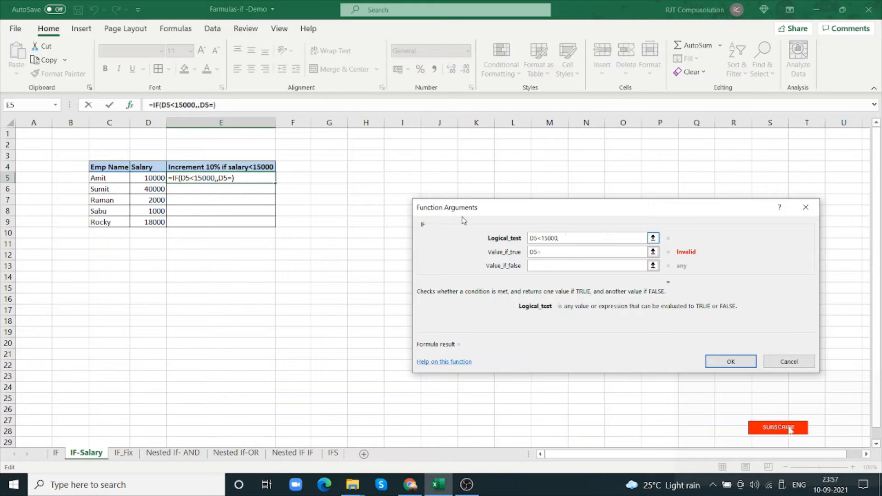
left_click(156, 178)
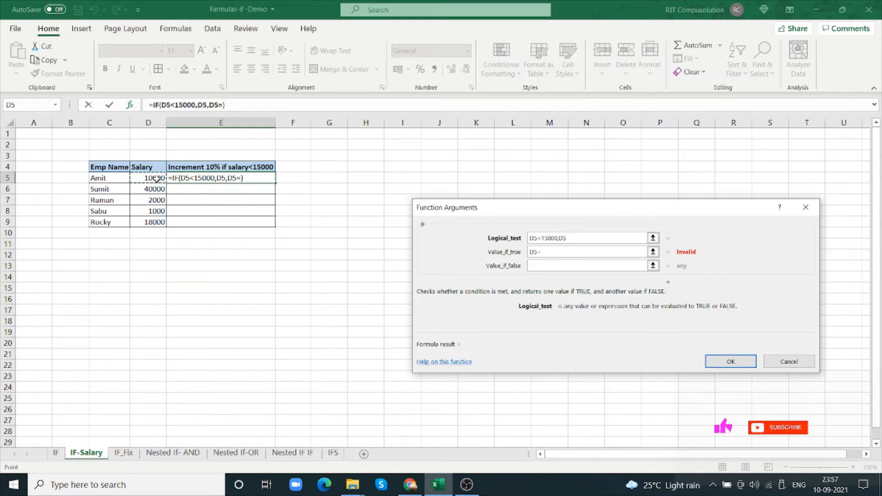
type("+")
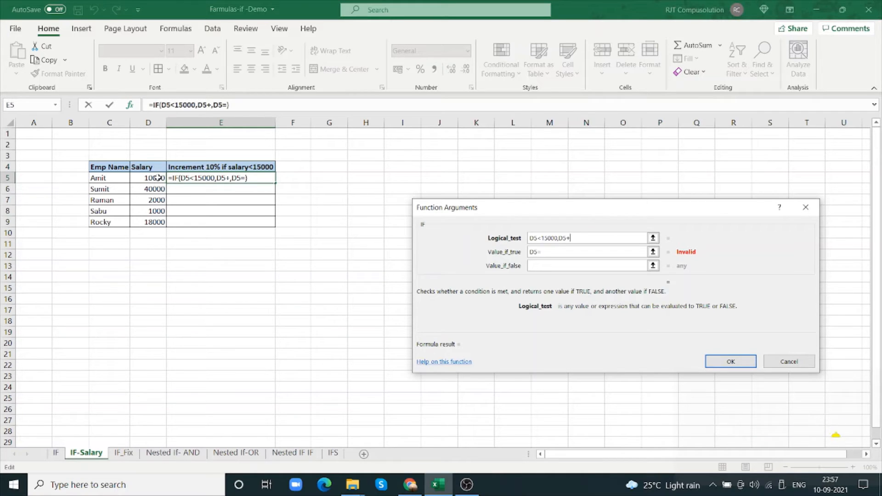
left_click(157, 177)
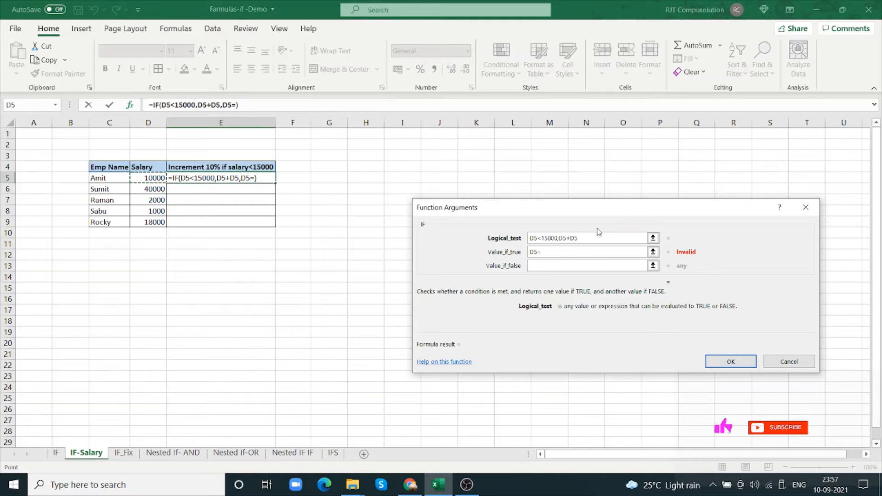
type("*")
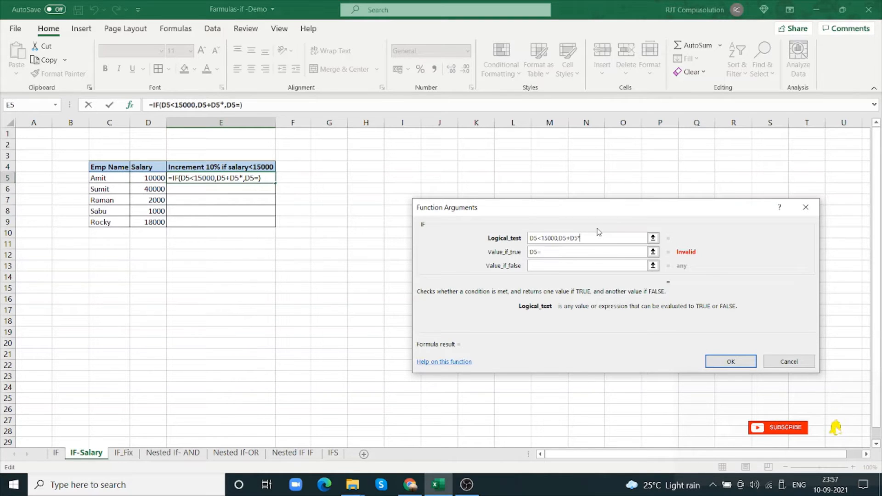
type("10")
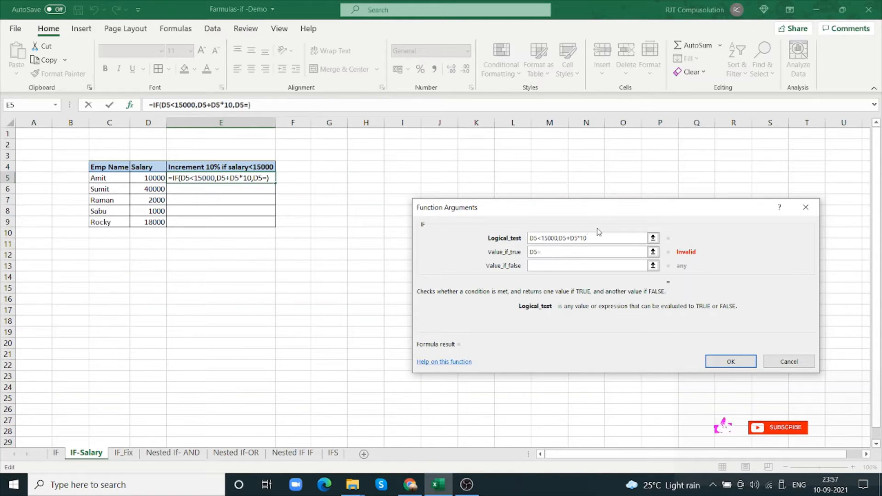
type("%")
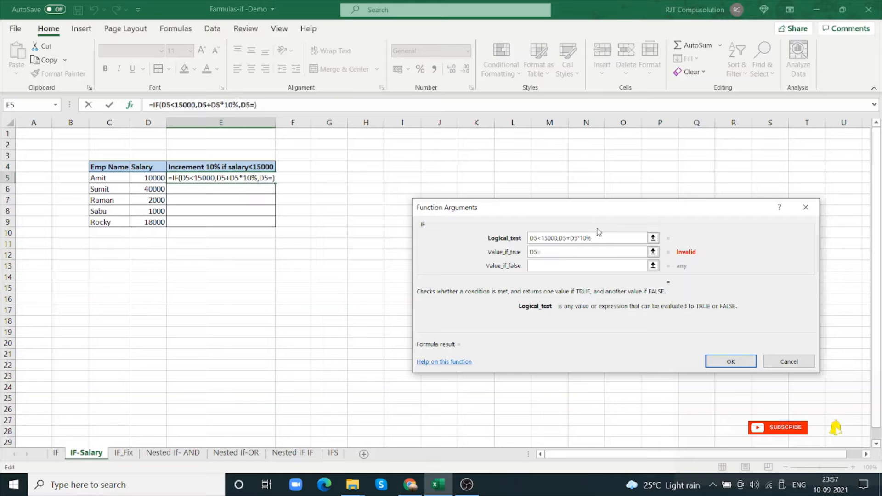
type(",")
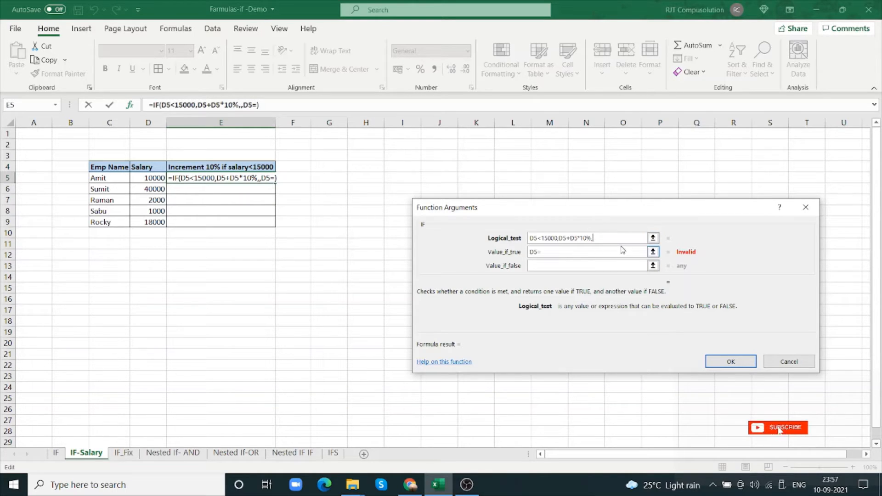
type("DE")
Append D5 as the false result inside the Logical_test argument and clear the leftover D5= from the Value_if_true argument
key("BackSpace")
type("5")
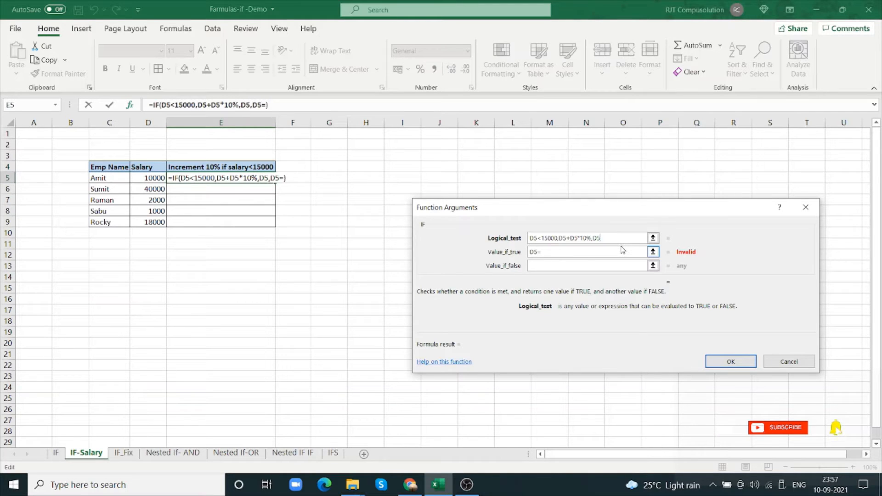
key("Tab")
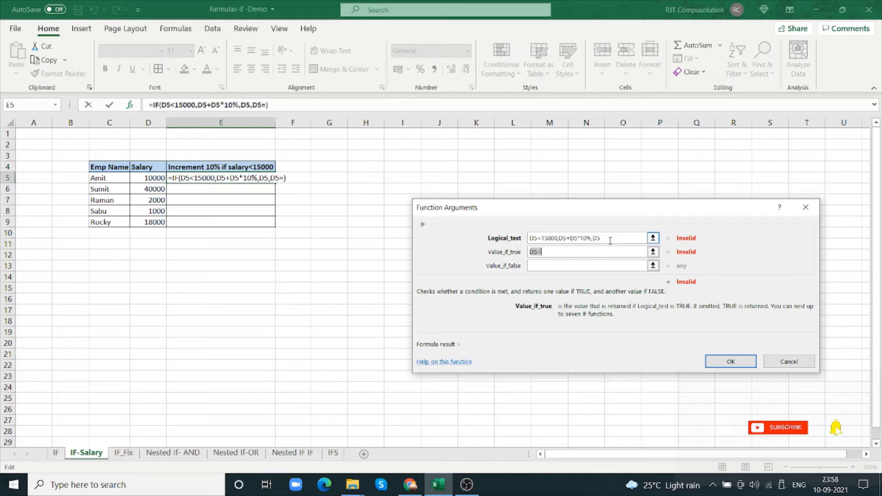
key("BackSpace")
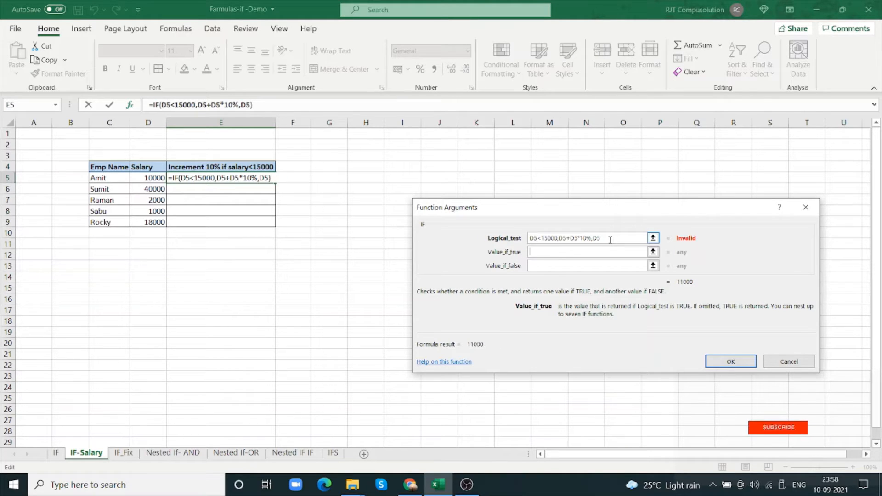
Remove the appended increment expression and D5 reference from the Logical_test argument, leaving only D5<15000
left_click(611, 239)
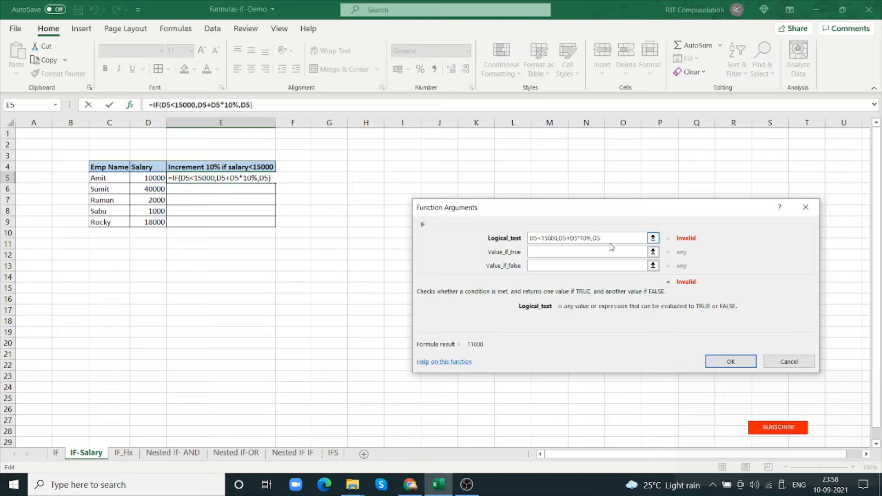
key("BackSpace")
key("BackSpace")
key("BackSpace")
key("BackSpace")
key("BackSpace")
key("BackSpace")
key("BackSpace")
key("BackSpace")
key("BackSpace")
key("BackSpace")
key("BackSpace")
key("BackSpace")
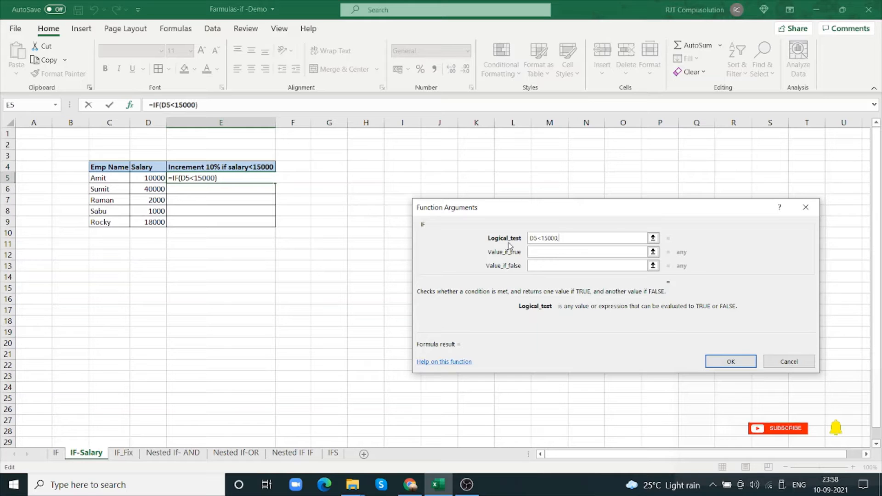
key("BackSpace")
Try D5= as the Value_if_true argument in E5, and clear that argument again
left_click(588, 253)
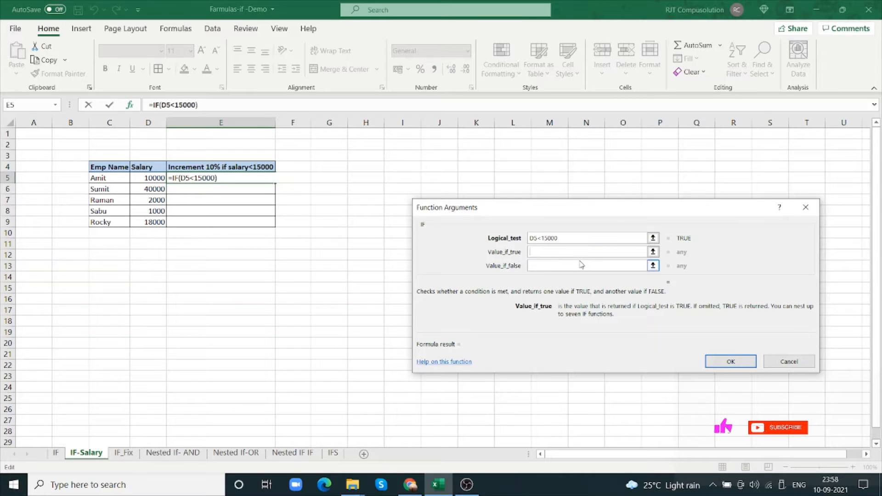
left_click(153, 176)
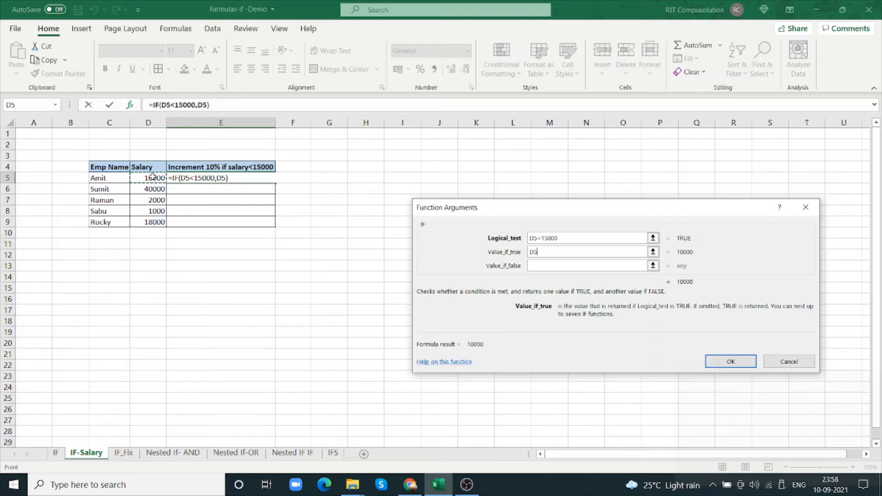
type("=")
key("Return")
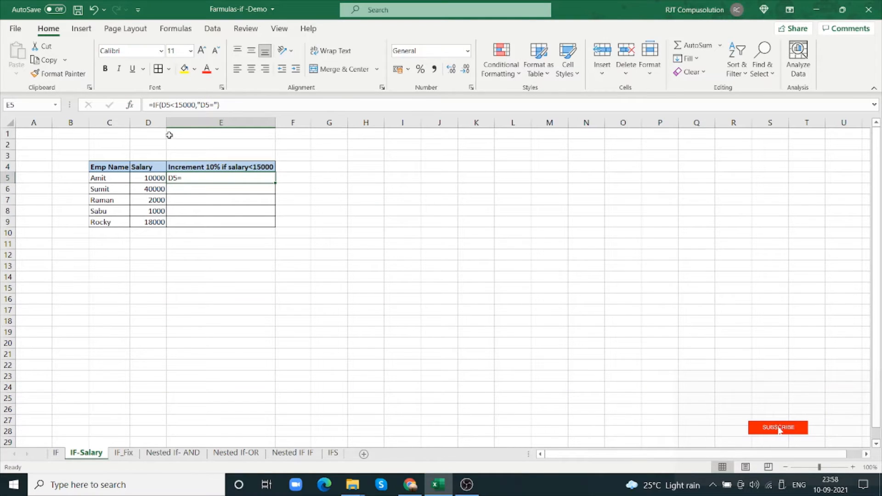
left_click(131, 108)
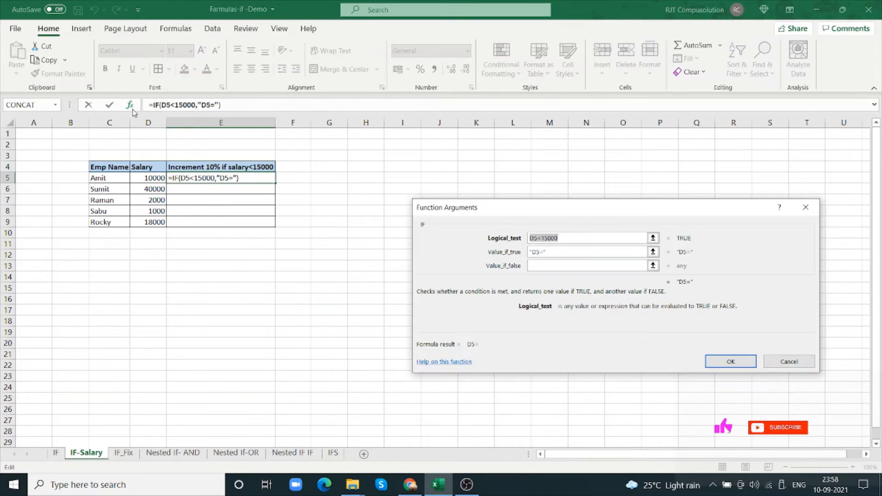
left_click(567, 252)
key("BackSpace")
key("BackSpace")
key("BackSpace")
key("BackSpace")
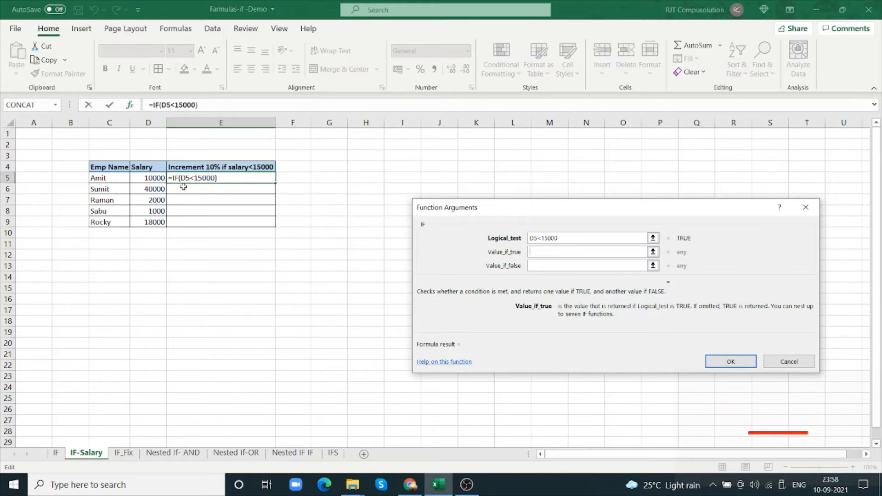
Set the Value_if_true argument of E5's IF function to D5+D5*10%
left_click(154, 178)
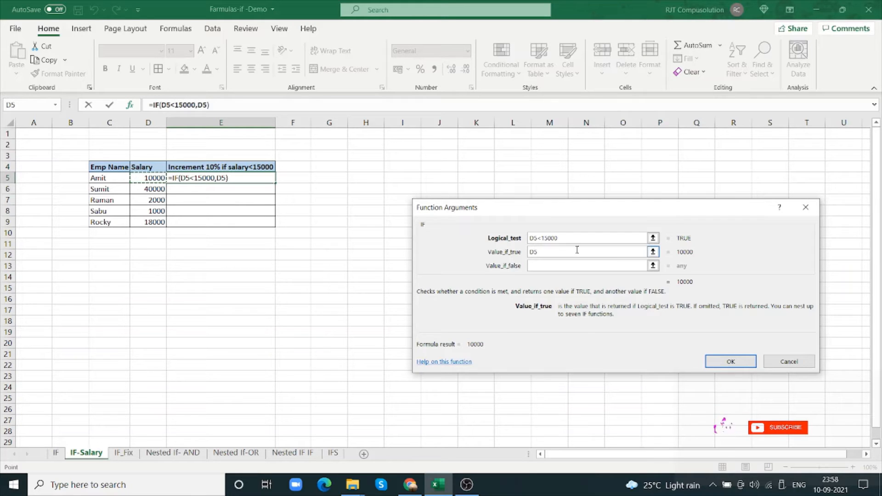
type("+")
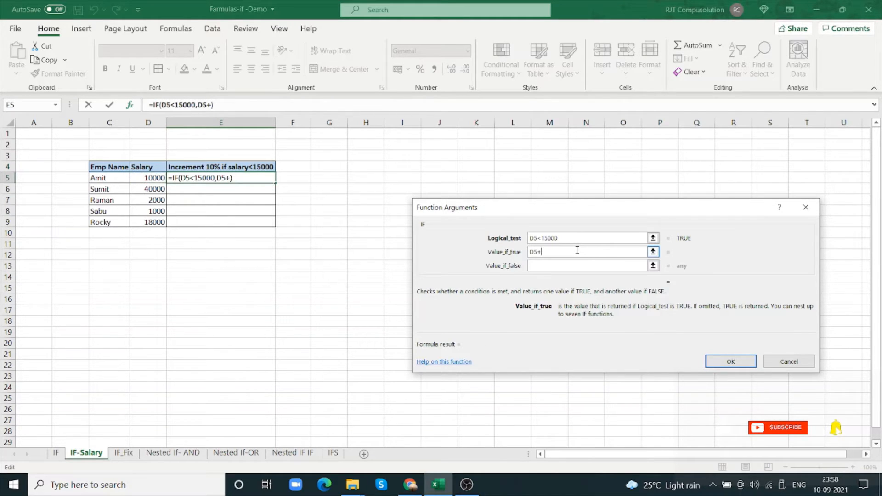
type("d5")
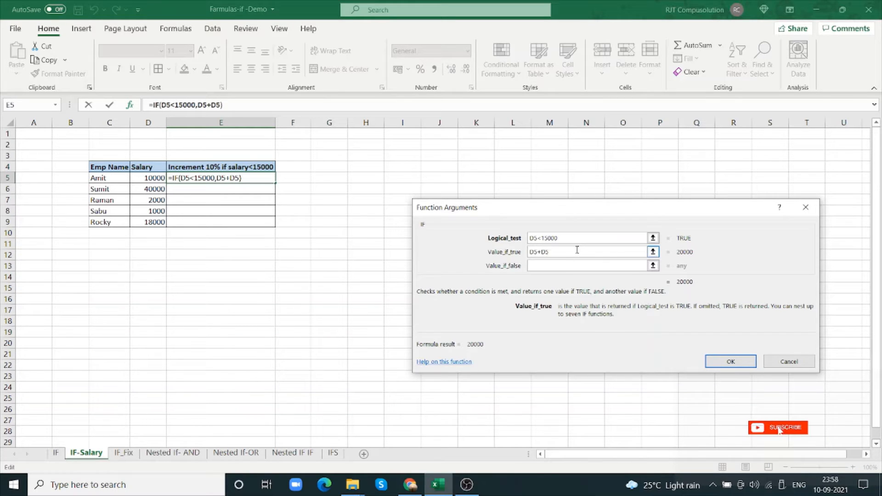
type("*10%")
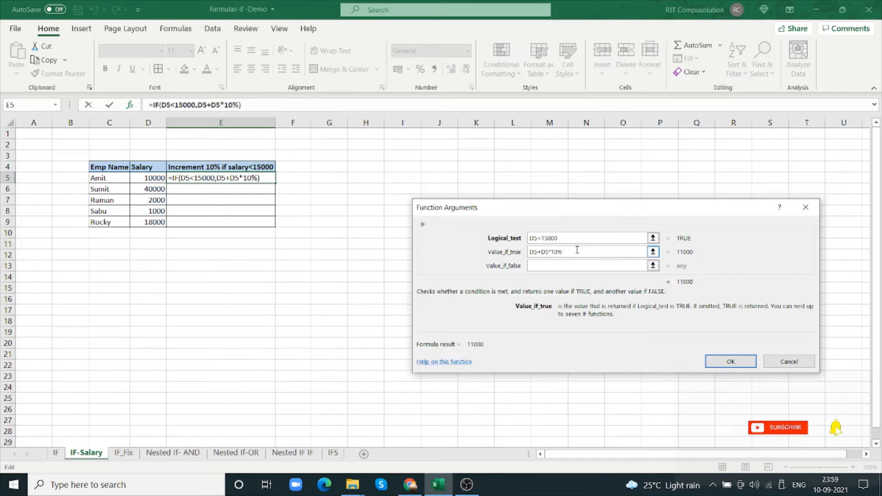
Set the Value_if_false argument to D5 and apply the IF formula to E5
key("Tab")
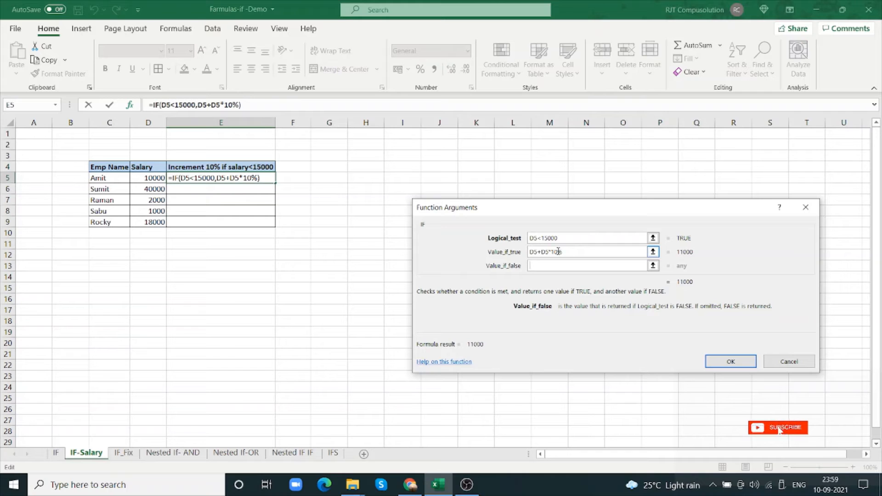
type("D5")
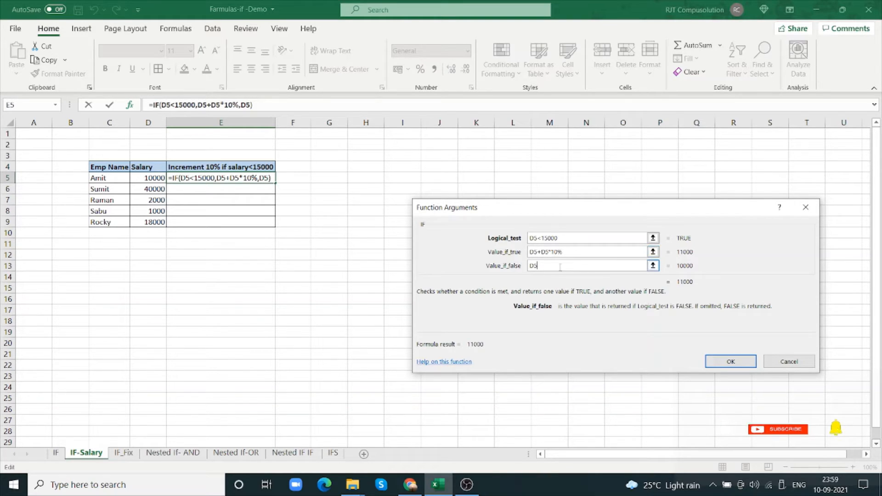
left_click(738, 361)
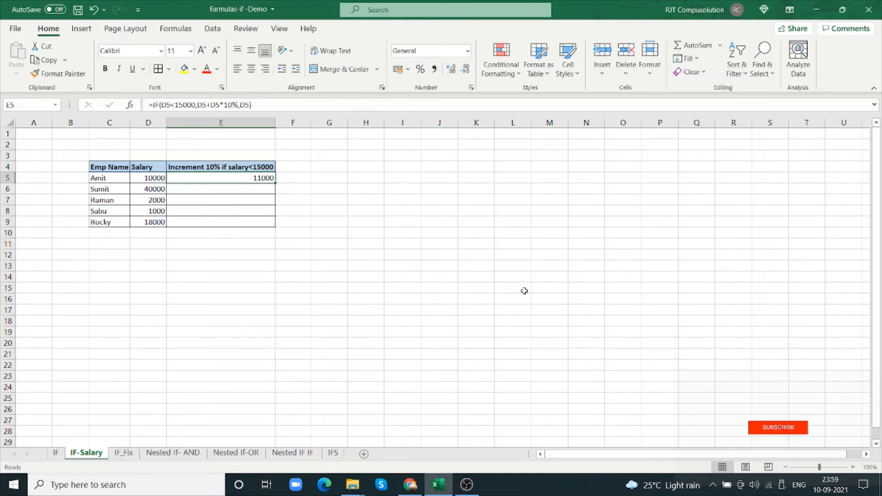
Fill the E5 increment formula down to E9 and check the copied formula in E6 and the salary in D7
left_click_drag(275, 183, 273, 224)
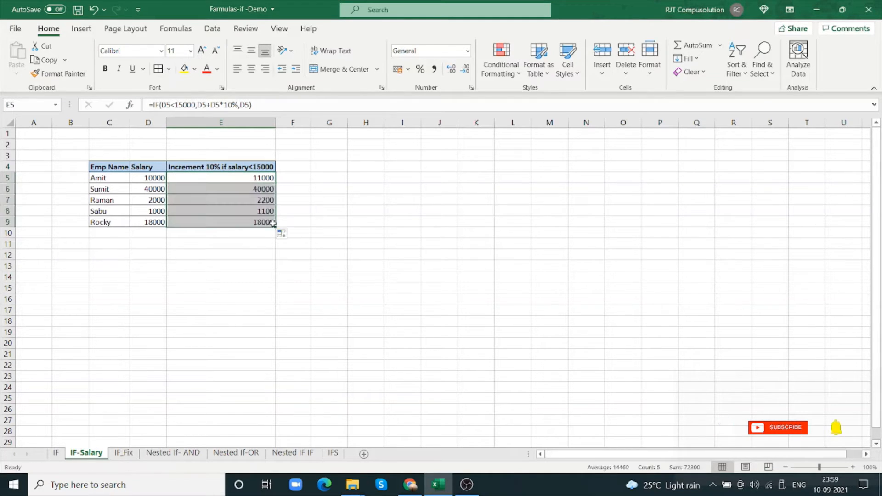
left_click(267, 190)
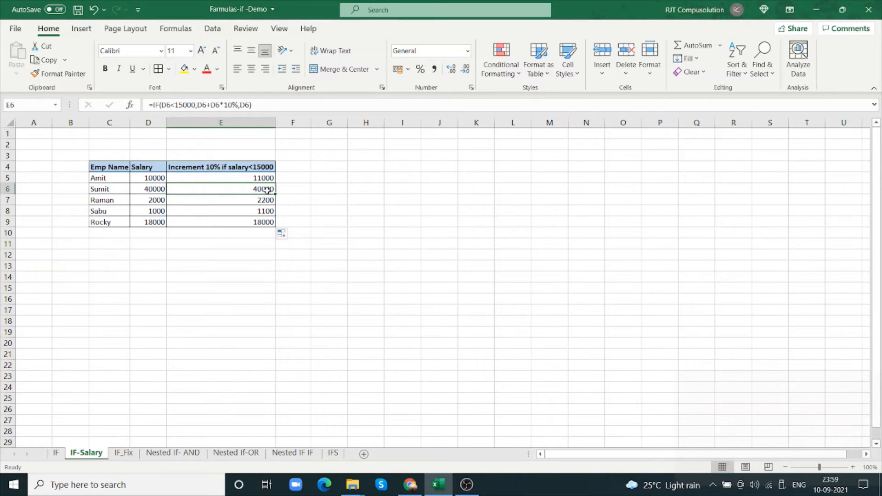
left_click(156, 202)
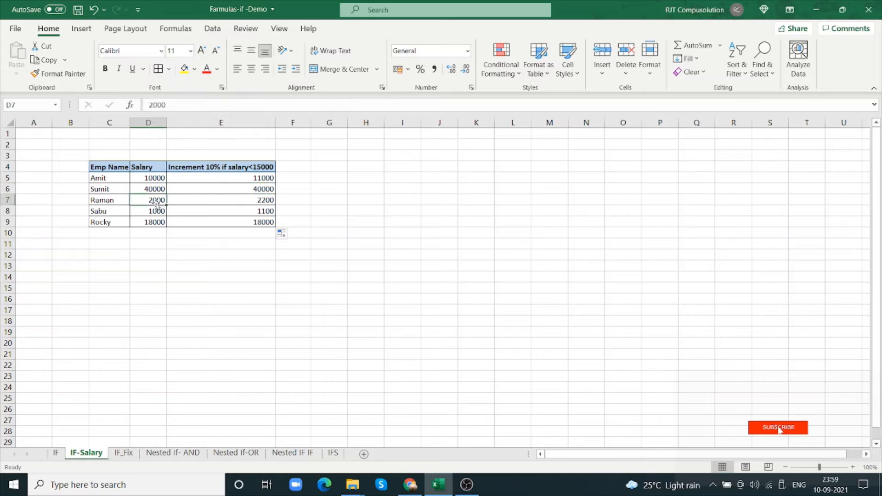
Check the increment formulas in E7 and E9 against the salaries in D8 and D9
left_click(254, 202)
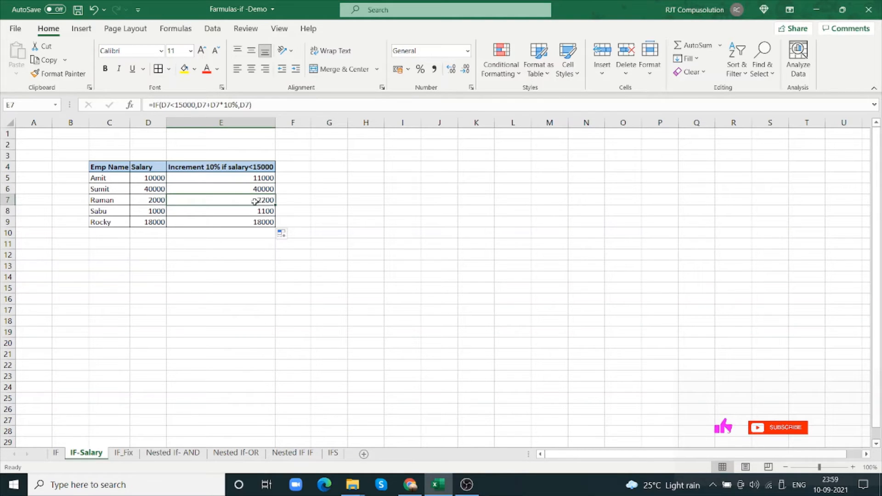
left_click(158, 211)
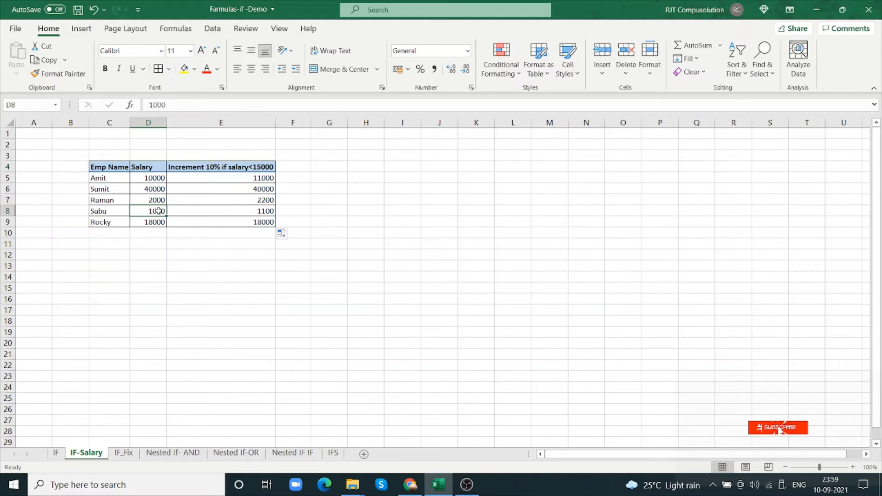
left_click(158, 223)
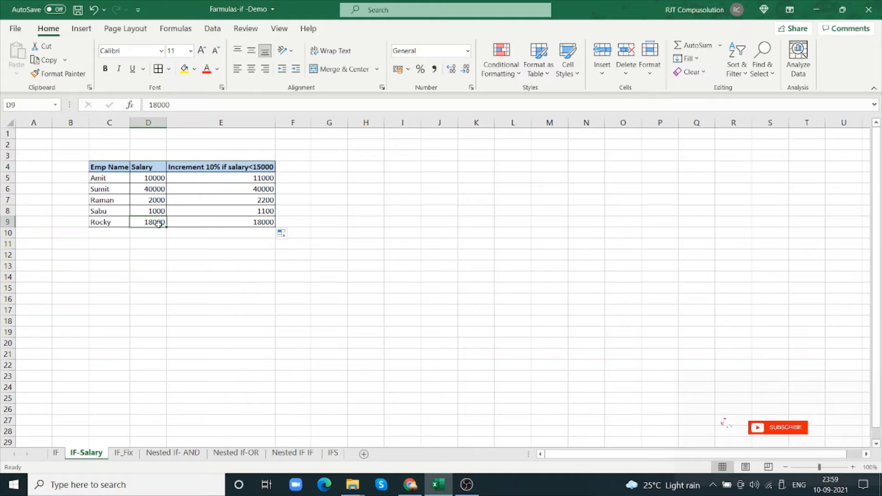
left_click(259, 222)
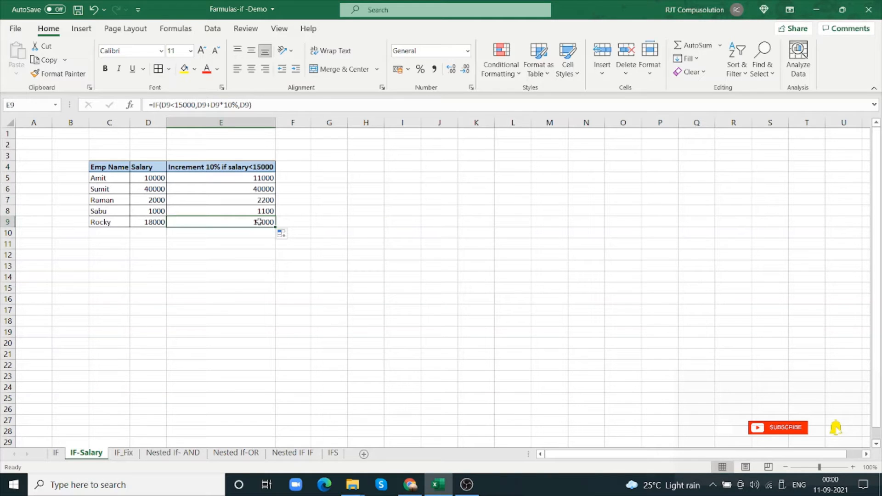
Try moving D5+D5*10% into the Logical_test argument of E5's IF function after D5<15000 and a comma, and discard the change
left_click(264, 181)
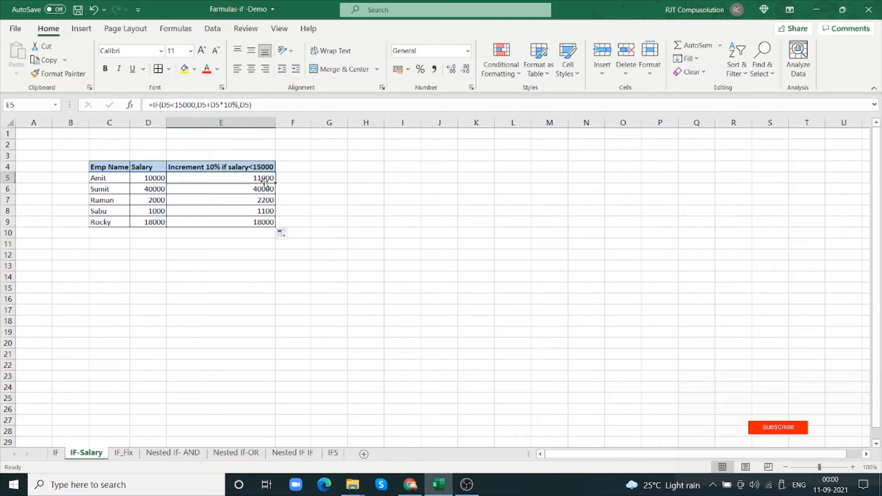
left_click(129, 106)
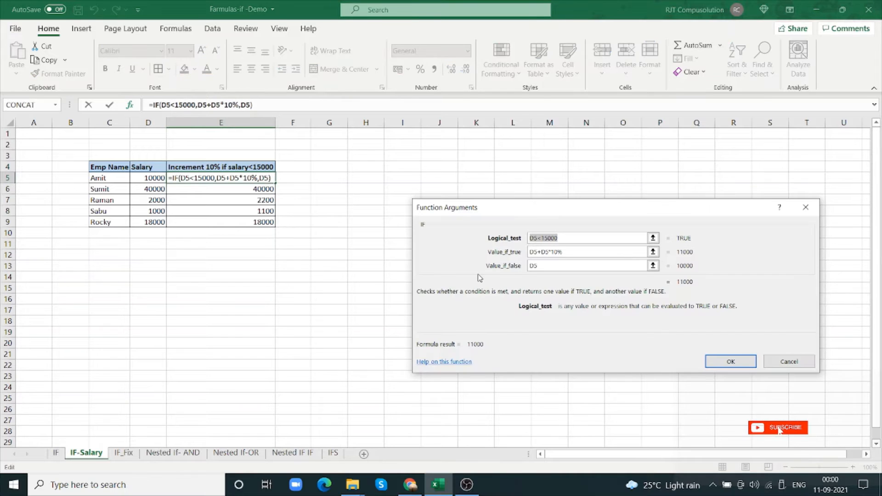
left_click_drag(580, 253, 523, 251)
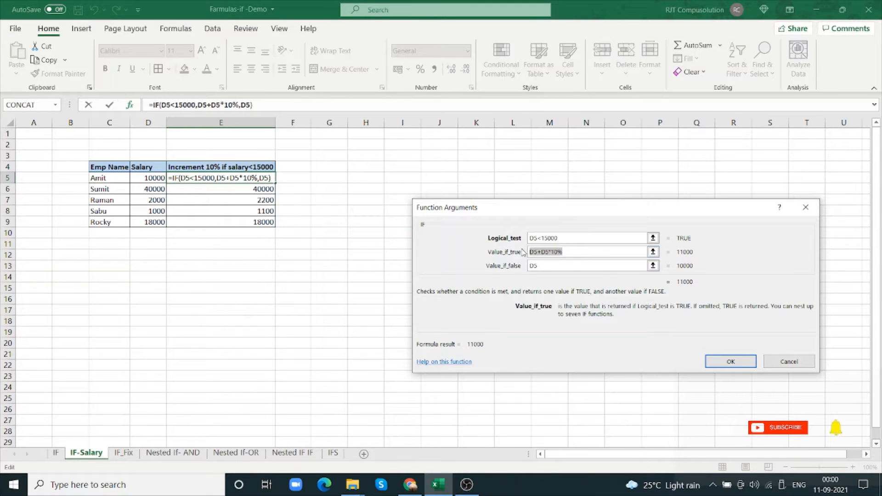
key("ctrl+c")
key("Delete")
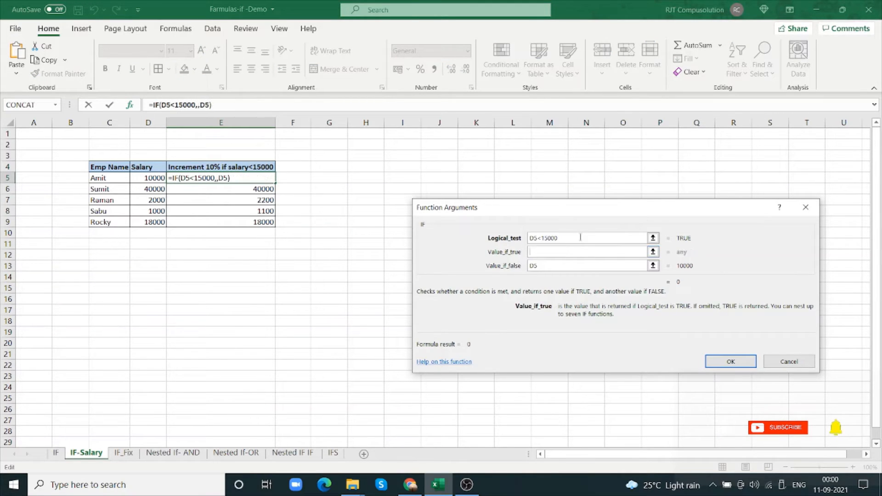
left_click(578, 237)
type(",")
key("ctrl+v")
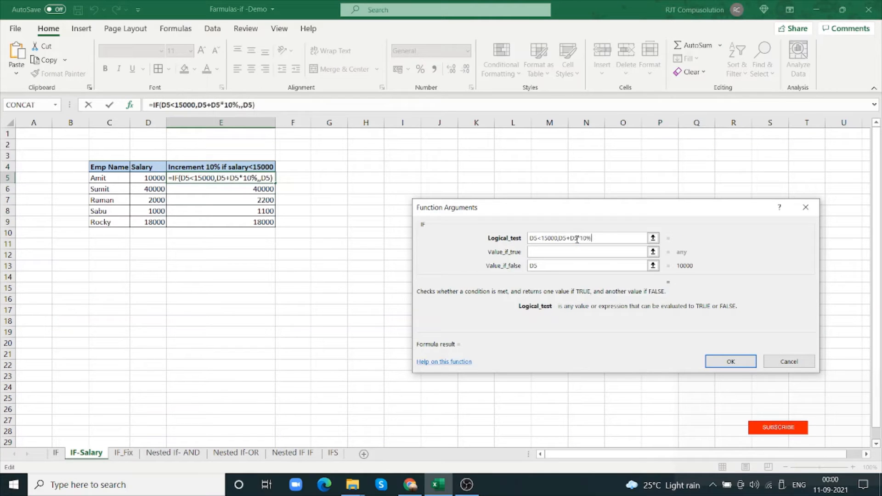
key("Tab")
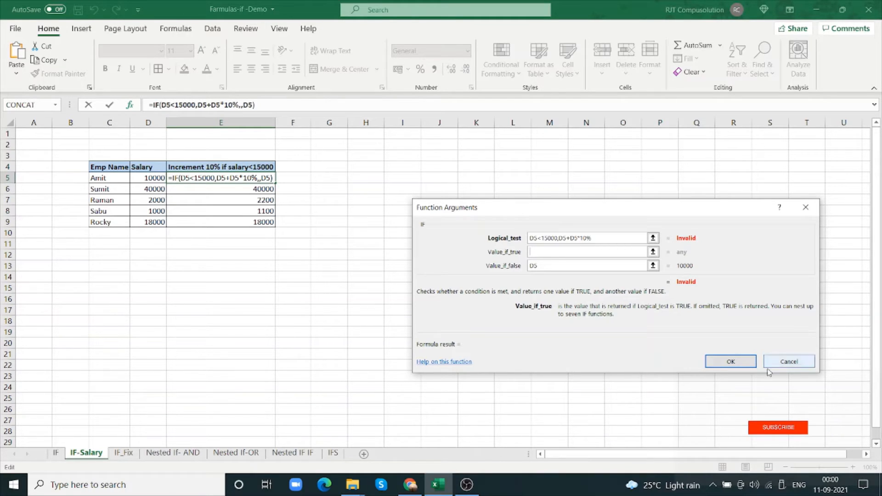
left_click(788, 361)
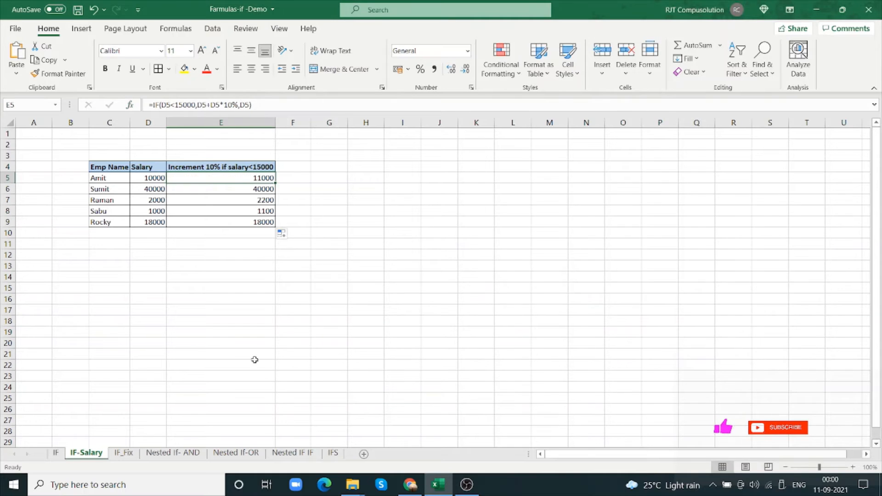
Switch to the IF_Fix sheet and select the second category label in E5
left_click(155, 337)
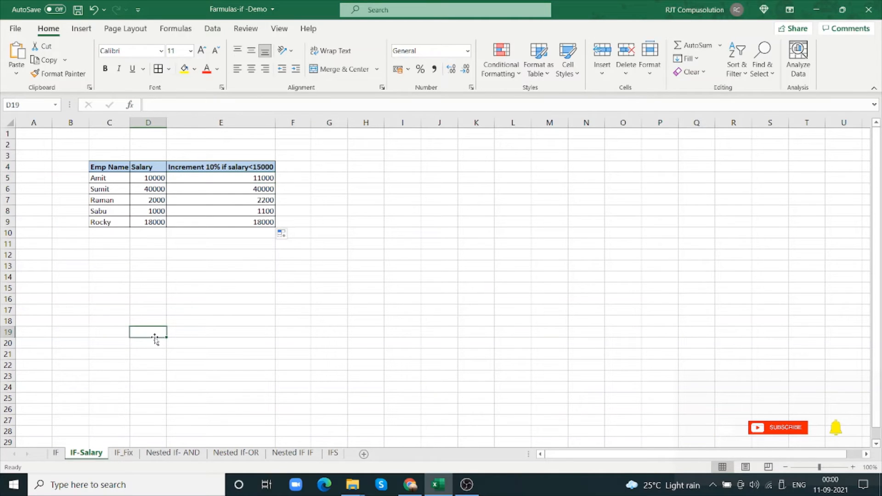
left_click(123, 454)
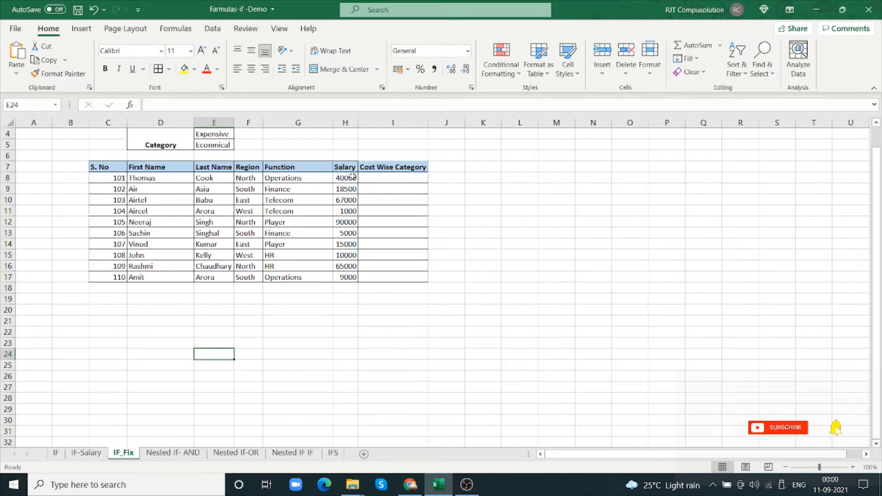
left_click(223, 145)
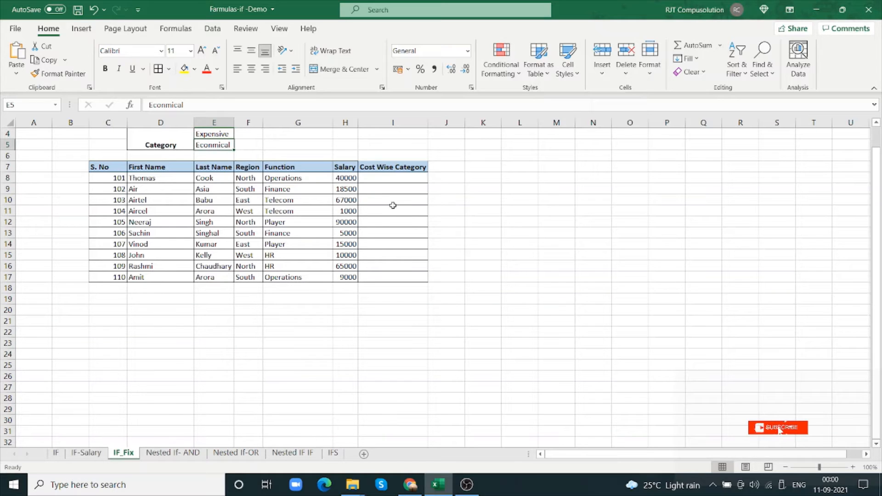
Start an IF formula in I8 under Cost Wise Category with the logical test H8>15000
double_click(381, 179)
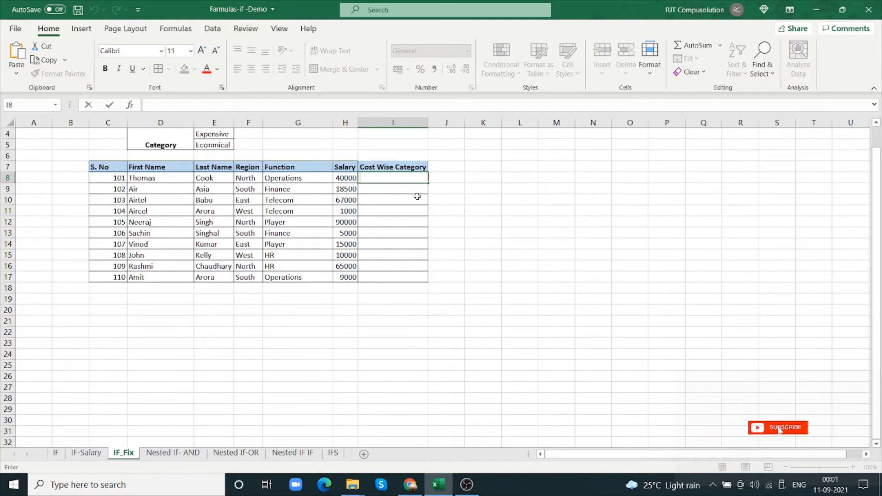
type("=")
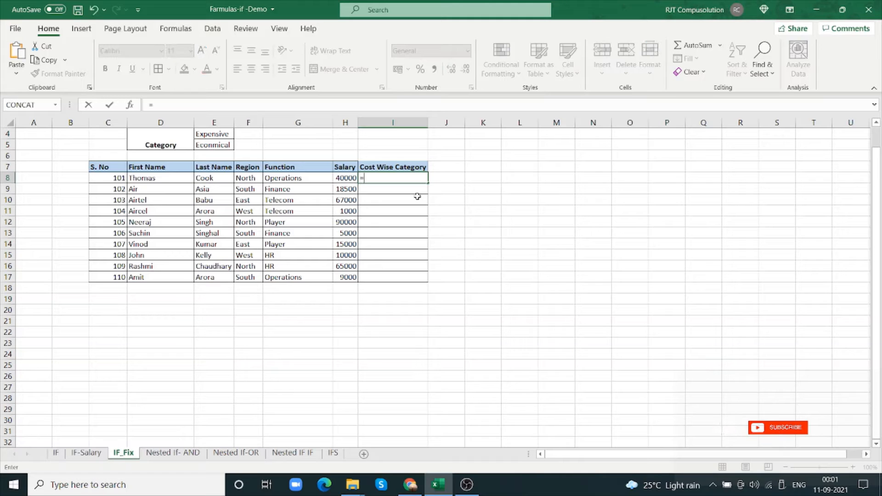
type("IF(")
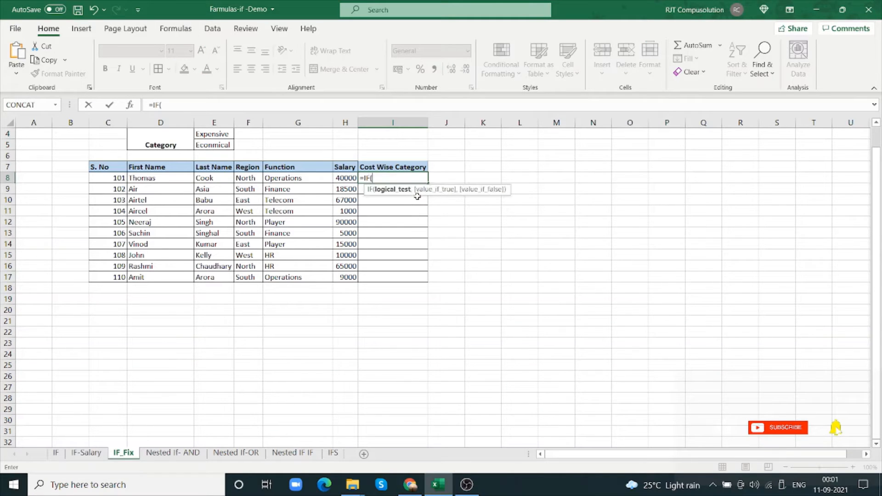
left_click(347, 179)
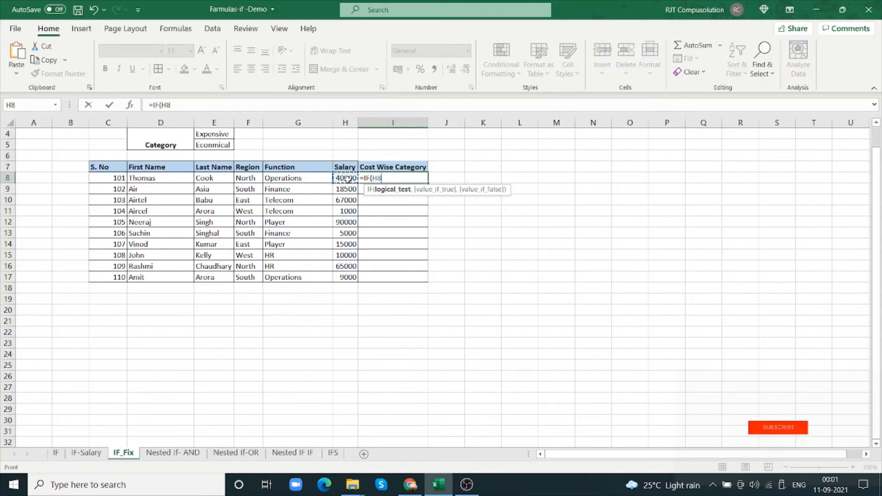
type(">15000")
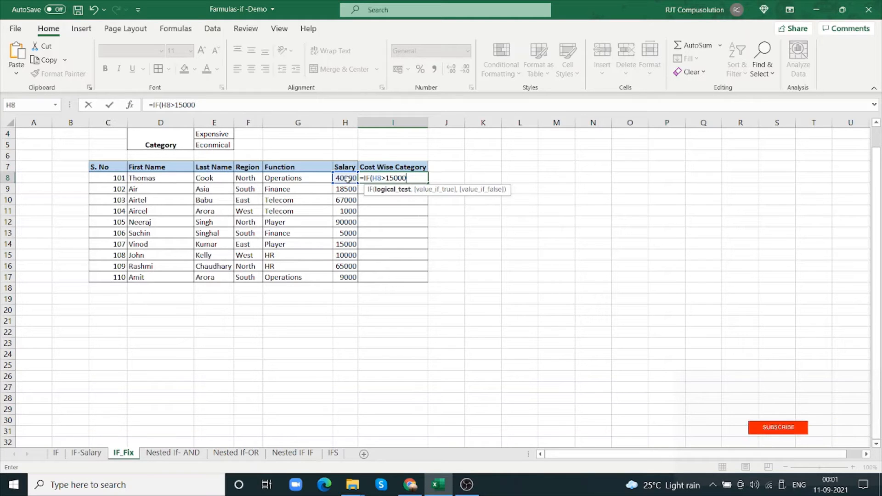
type(",")
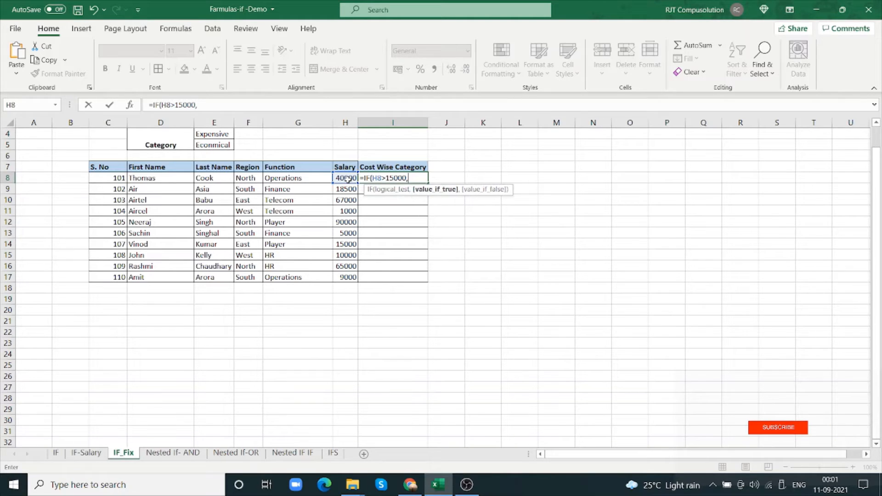
Complete the I8 formula with absolute references $E$4 as the value if true and $E$5 as the value if false
left_click(226, 135)
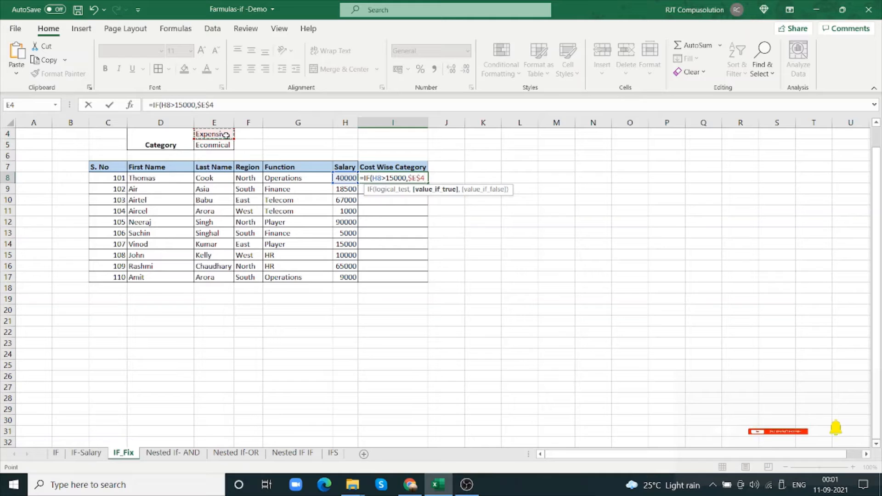
type(",")
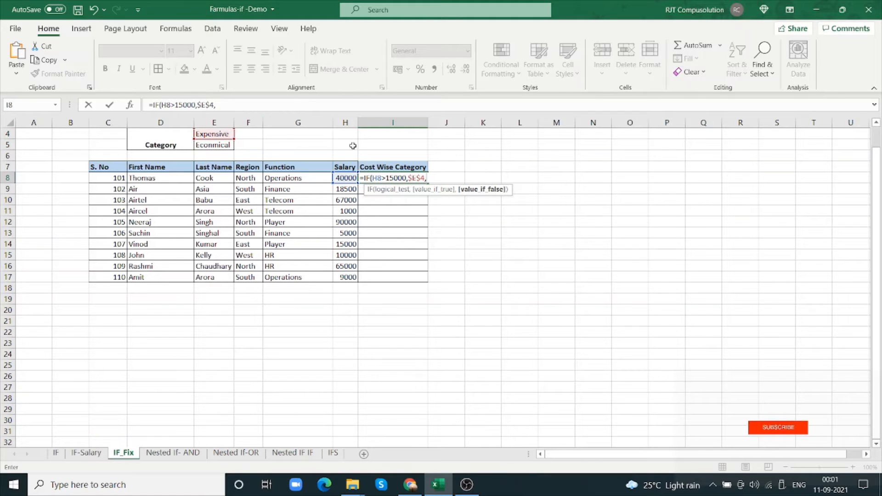
left_click(228, 146)
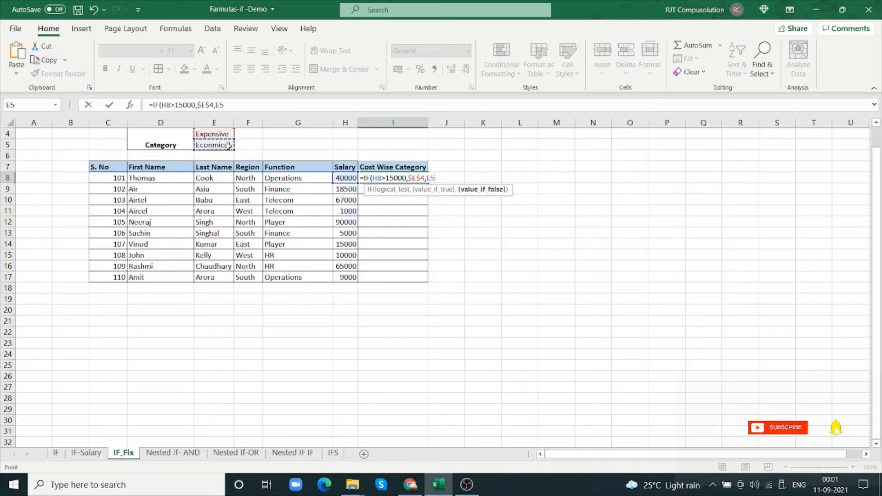
key("F4")
type(")")
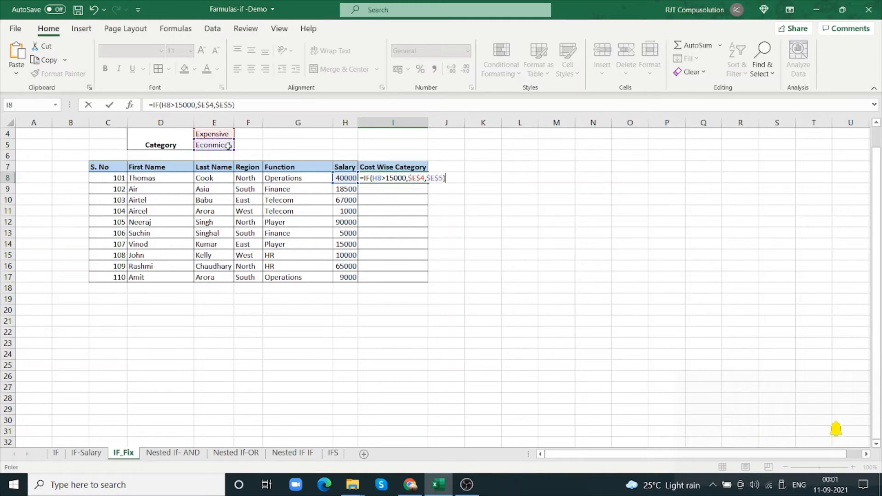
Review the IF function's arguments, apply the formula to I8 and fill it down to I17
left_click(130, 104)
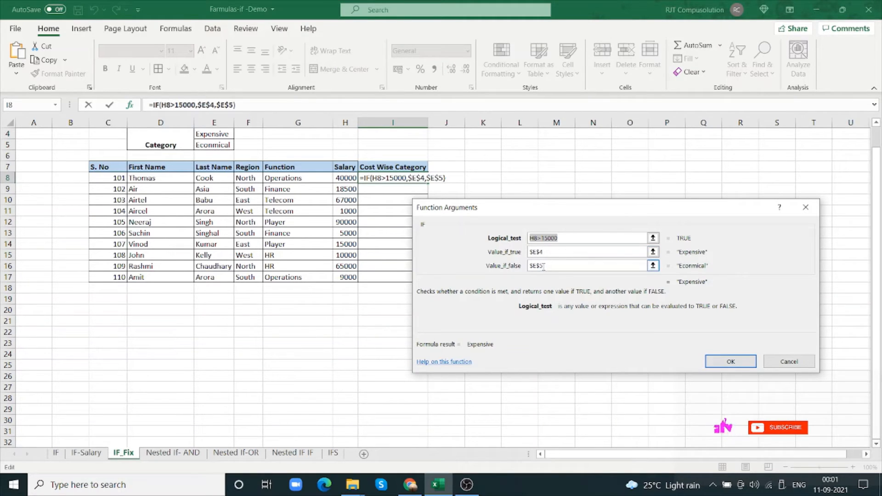
left_click(728, 361)
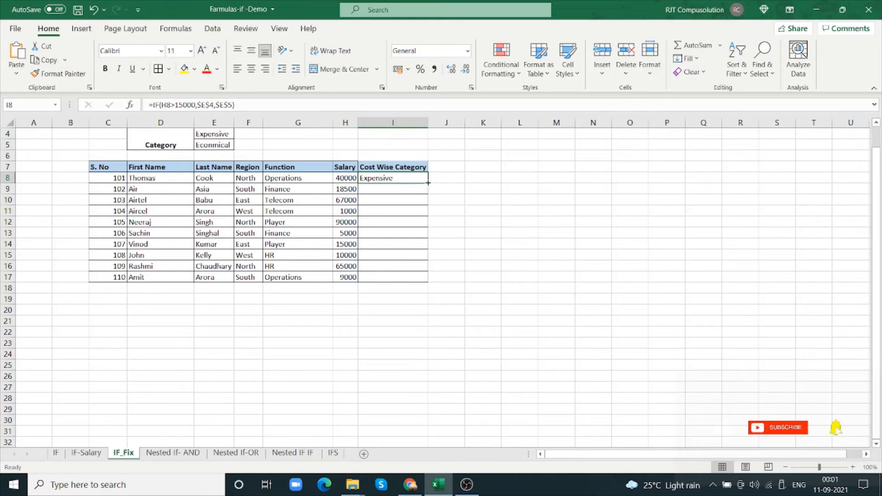
left_click_drag(427, 183, 425, 283)
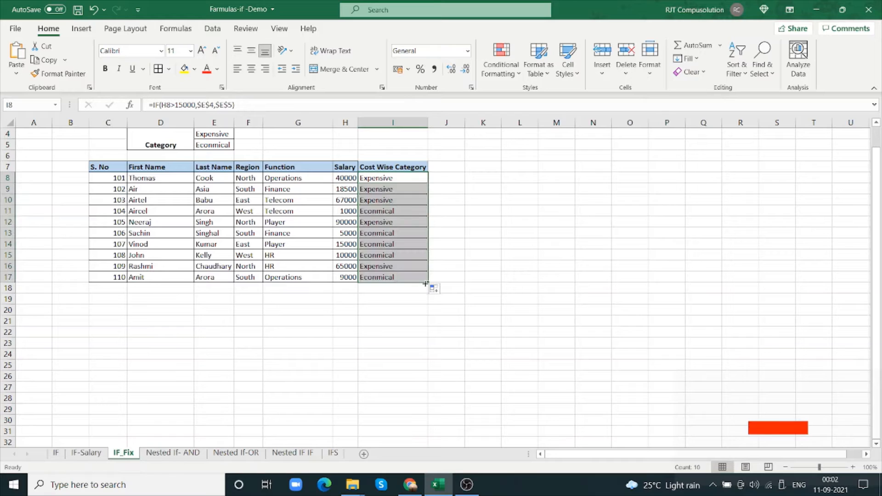
Compare the salaries in H9 to H13 with the category formulas filled in from I9 to I11
left_click(362, 189)
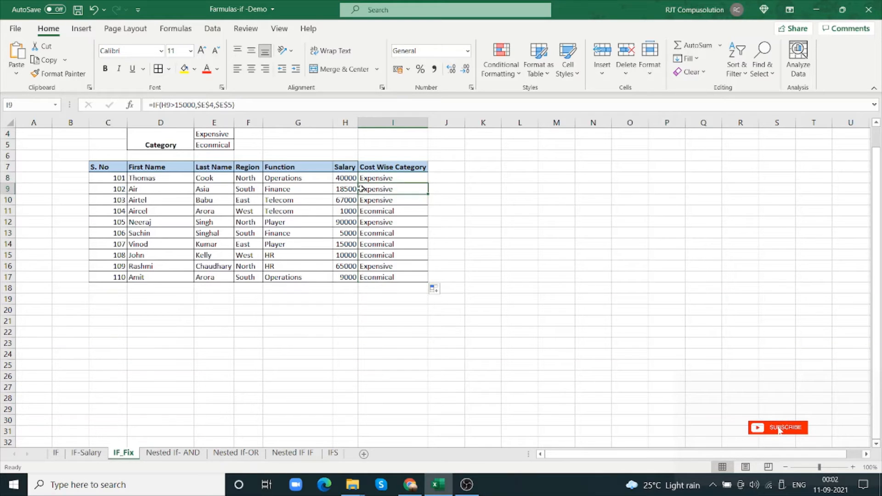
left_click(353, 189)
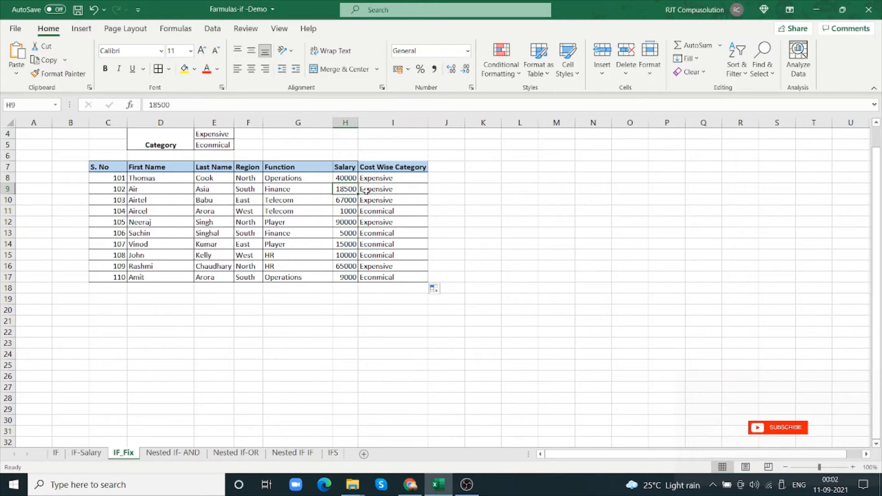
left_click(376, 190)
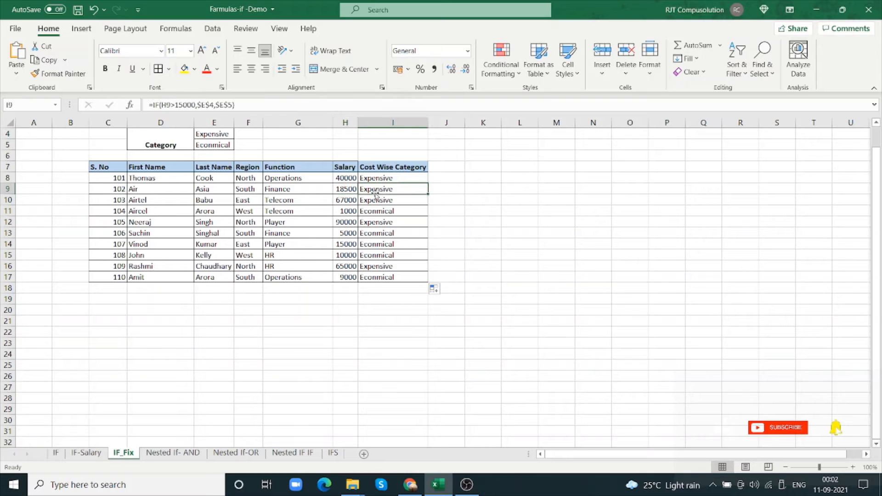
left_click(356, 199)
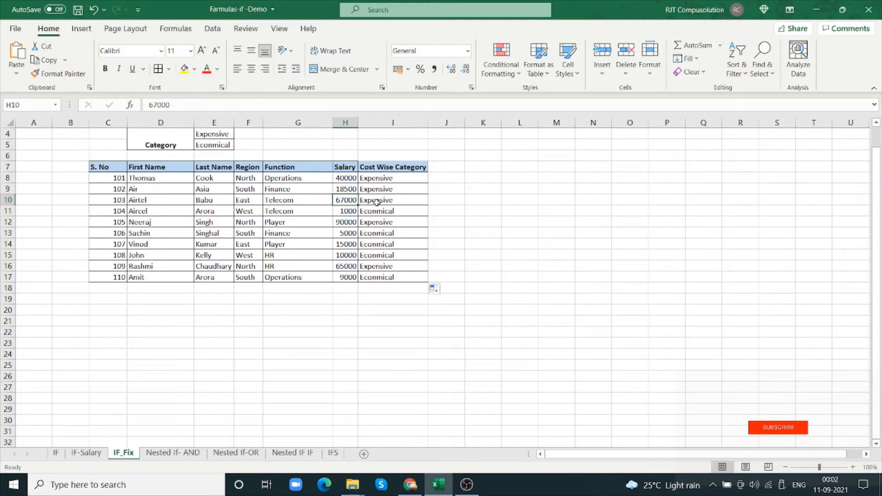
left_click(376, 200)
left_click(340, 212)
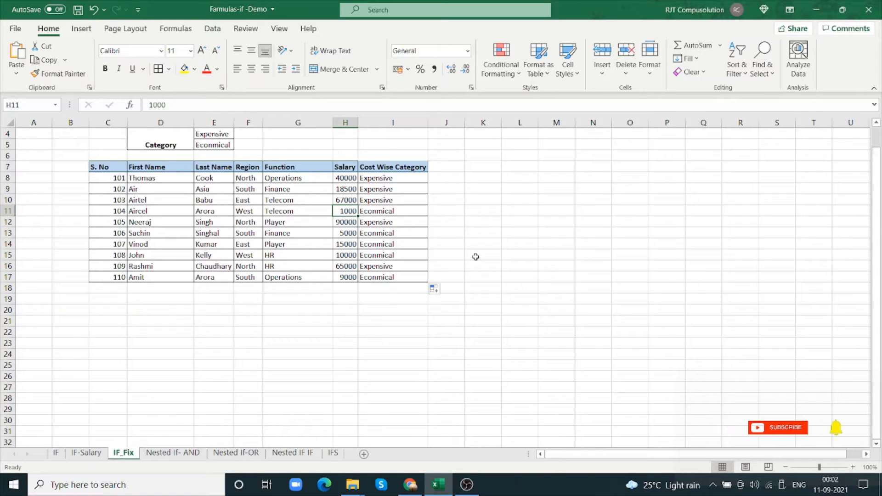
left_click(407, 211)
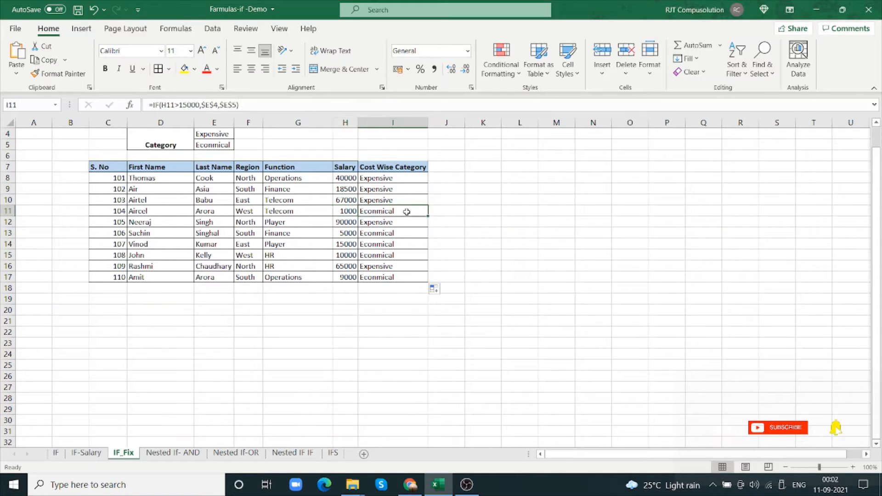
left_click(347, 223)
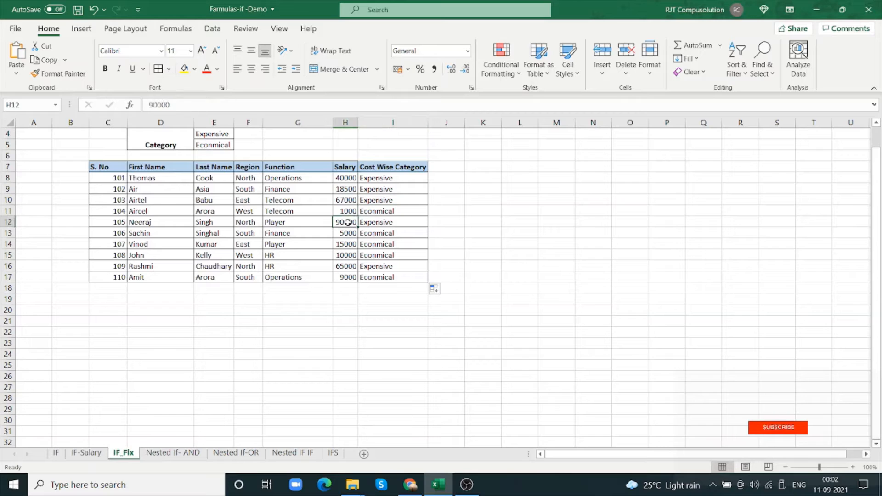
left_click(350, 232)
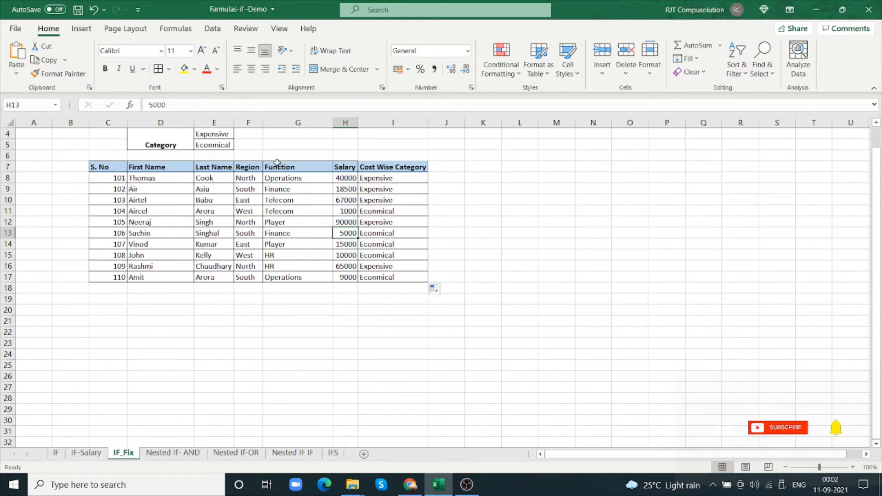
left_click(225, 136)
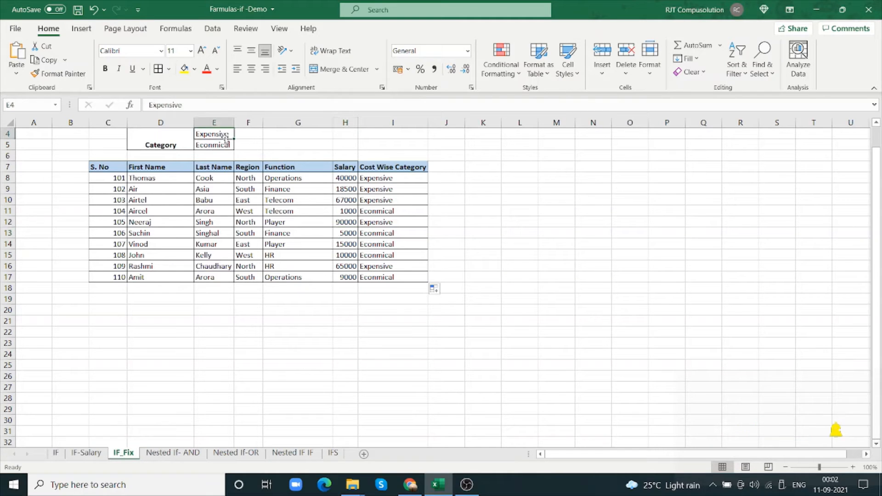
left_click(131, 105)
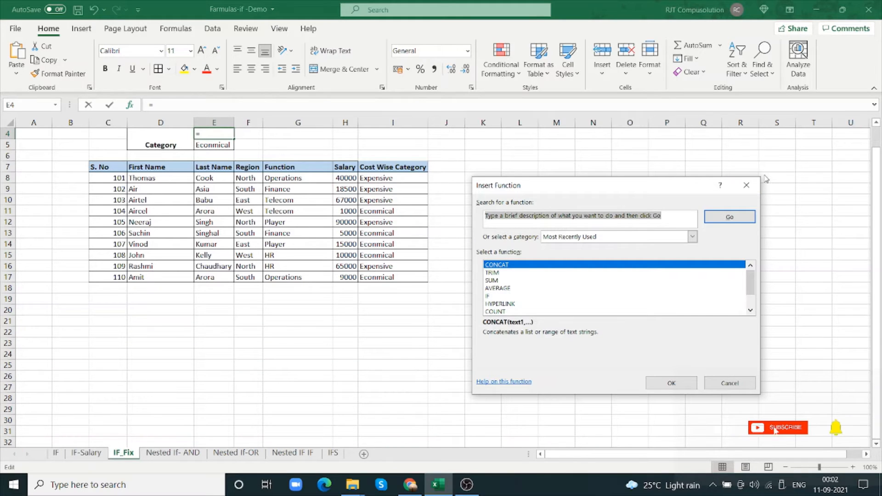
left_click(746, 185)
Review the true and false arguments of the IF function in I8, leaving the formula as it is
left_click(381, 178)
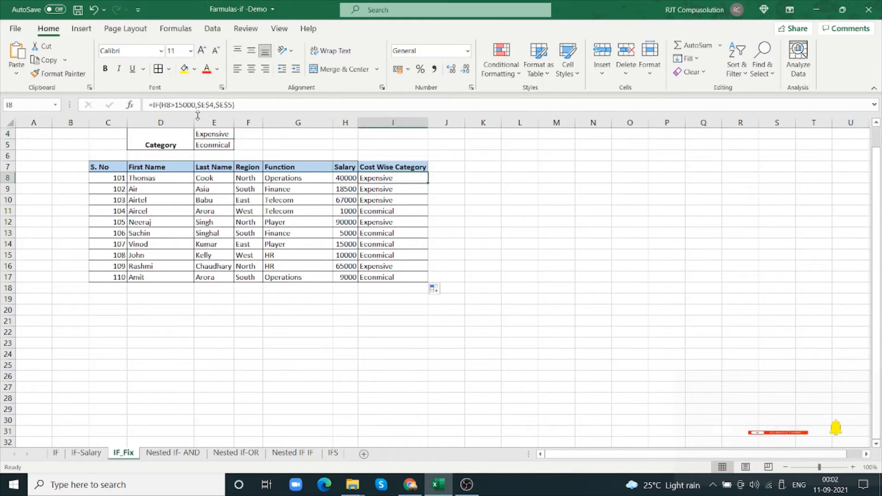
left_click(130, 106)
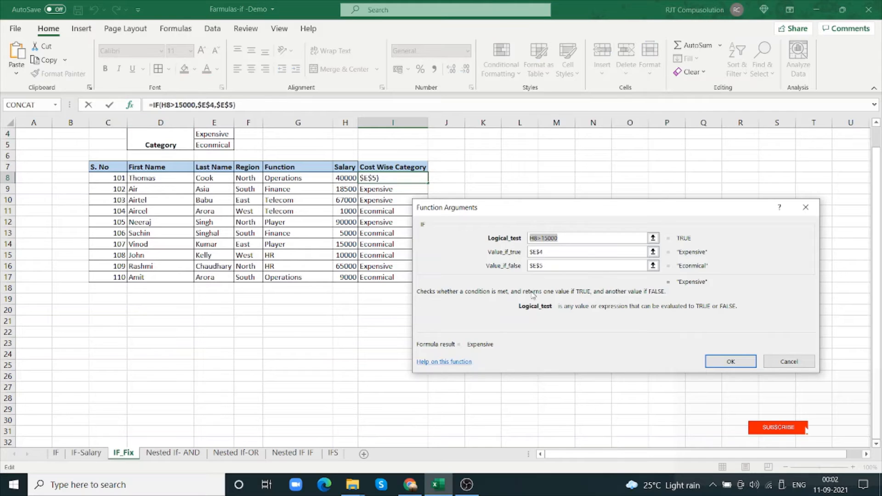
left_click(557, 252)
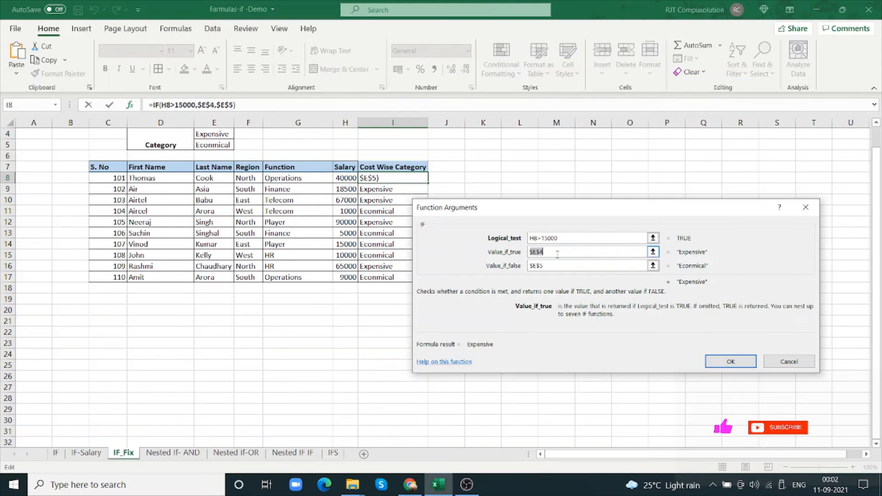
left_click(549, 266)
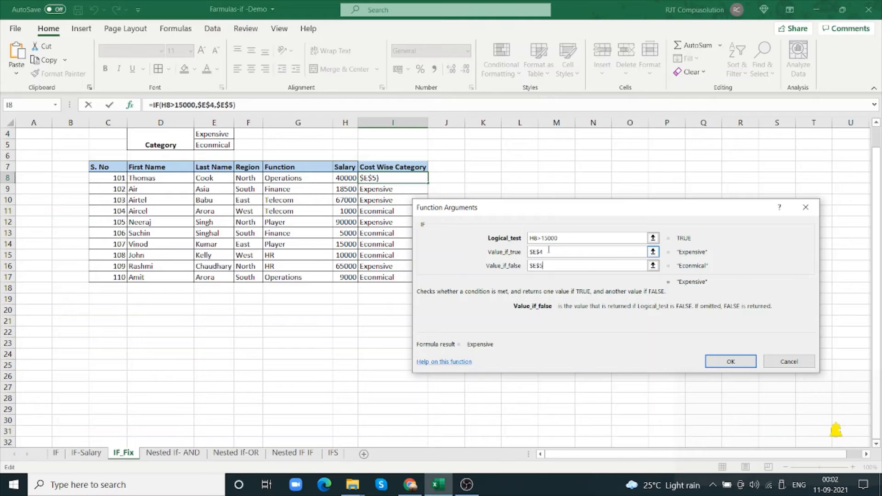
left_click(548, 251)
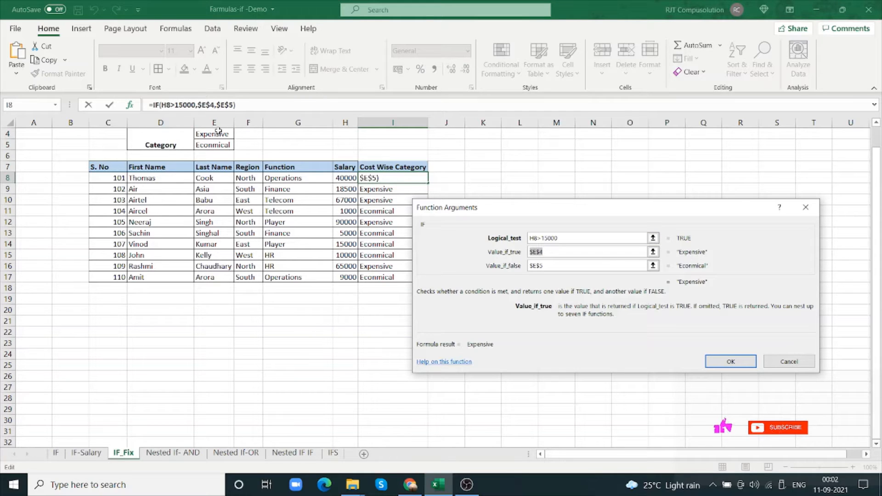
left_click(794, 366)
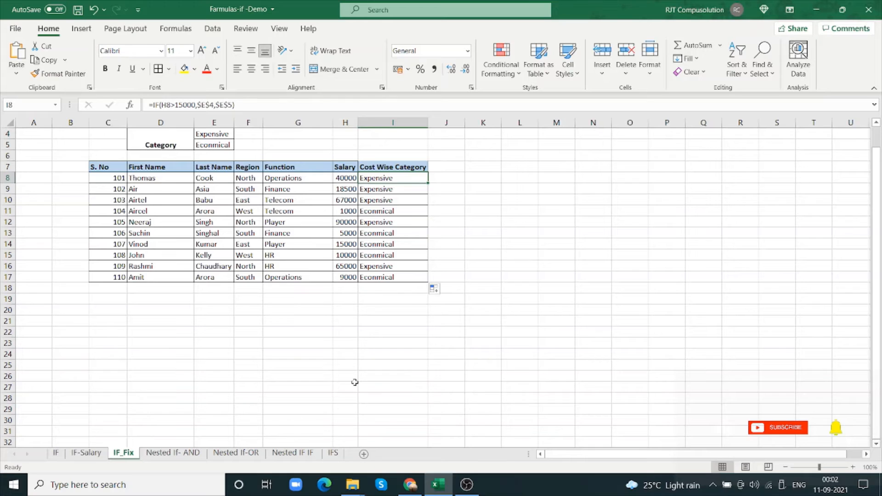
On the Nested If- AND sheet, enter the truth table headers Input 1, Input 2 and Output in L7:N7
left_click(190, 454)
left_click(470, 299)
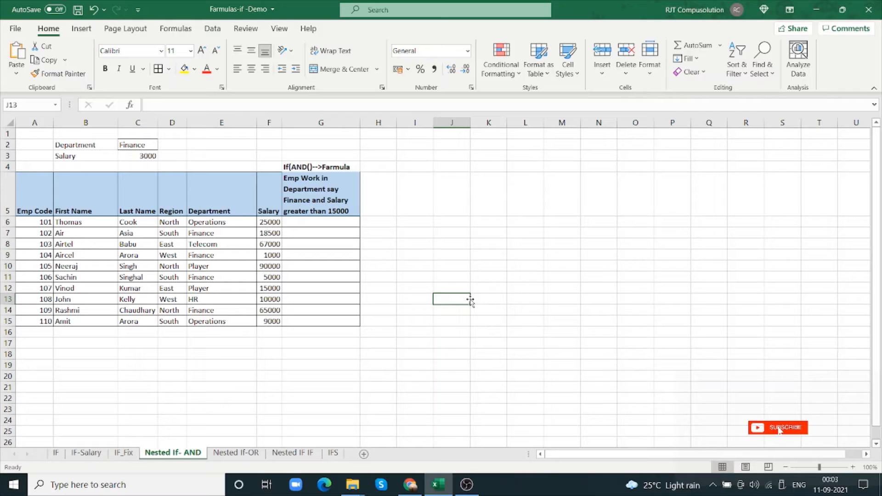
left_click(523, 231)
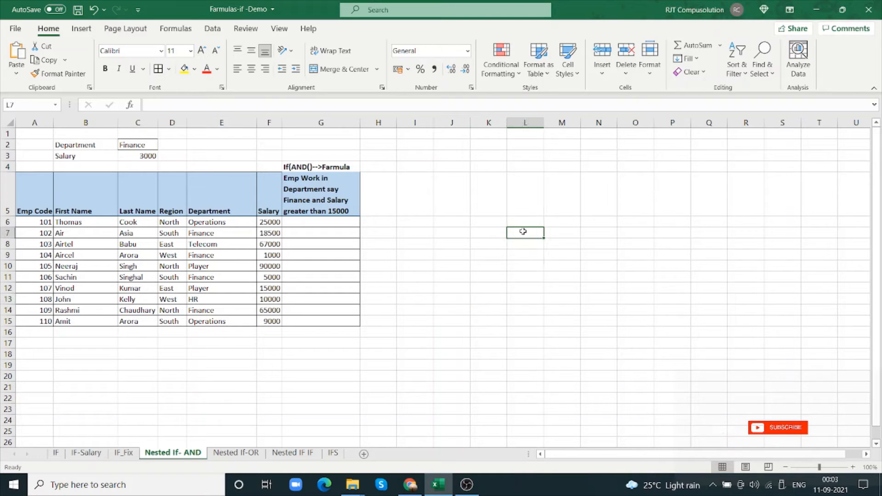
type("Inpu")
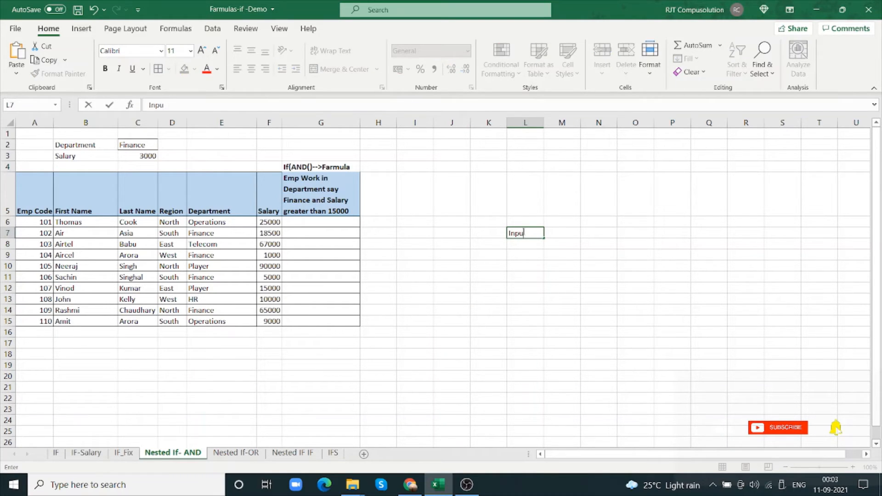
type("t1")
key("Tab")
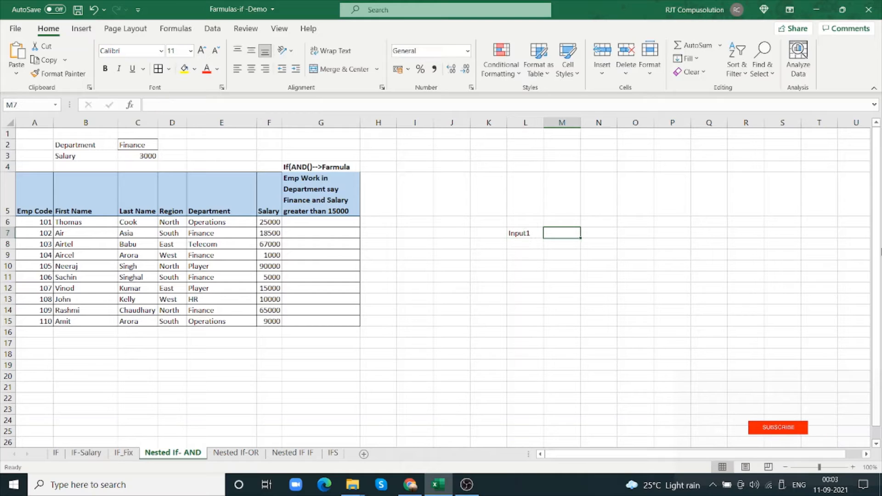
type("In")
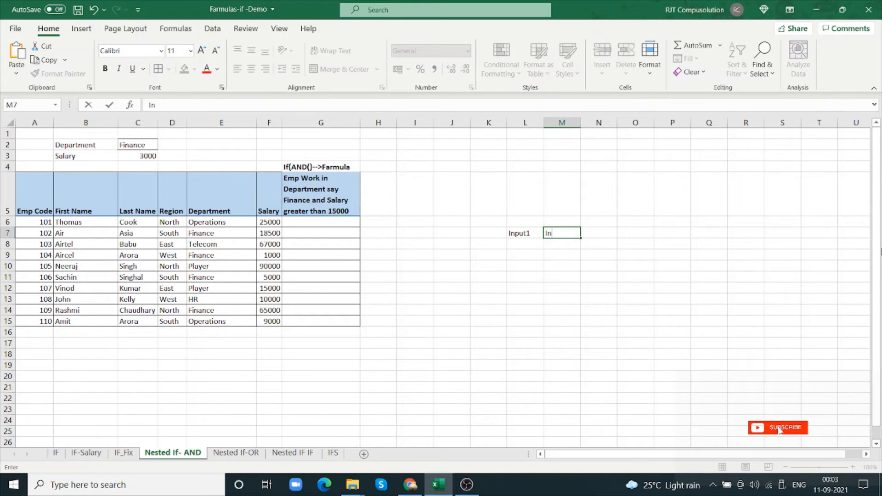
type("put 2")
key("Tab")
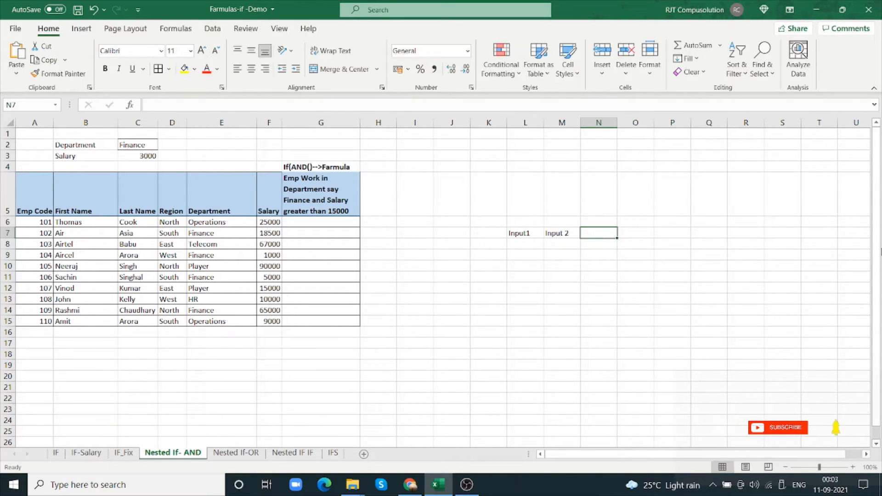
type("Outpu")
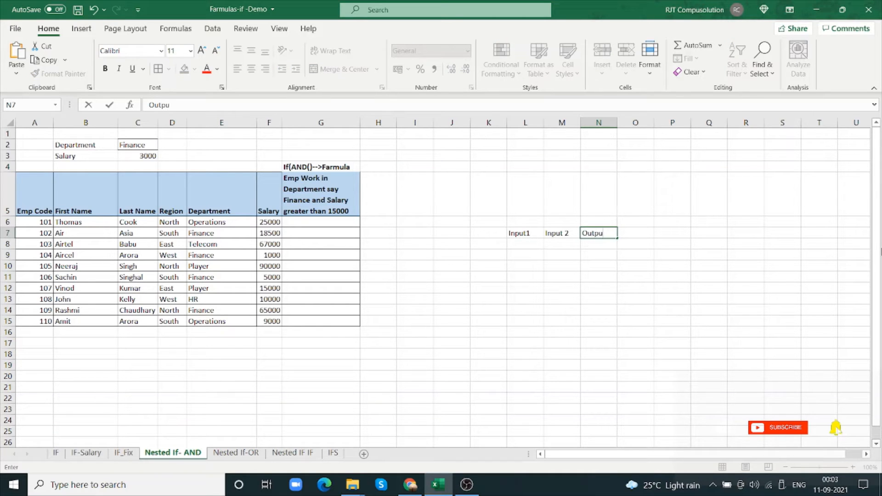
type("t")
key("Tab")
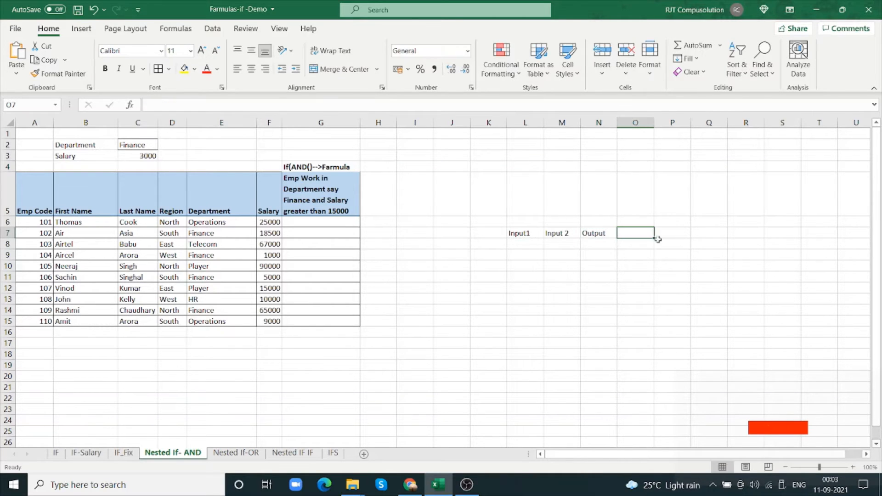
left_click(529, 234)
double_click(529, 234)
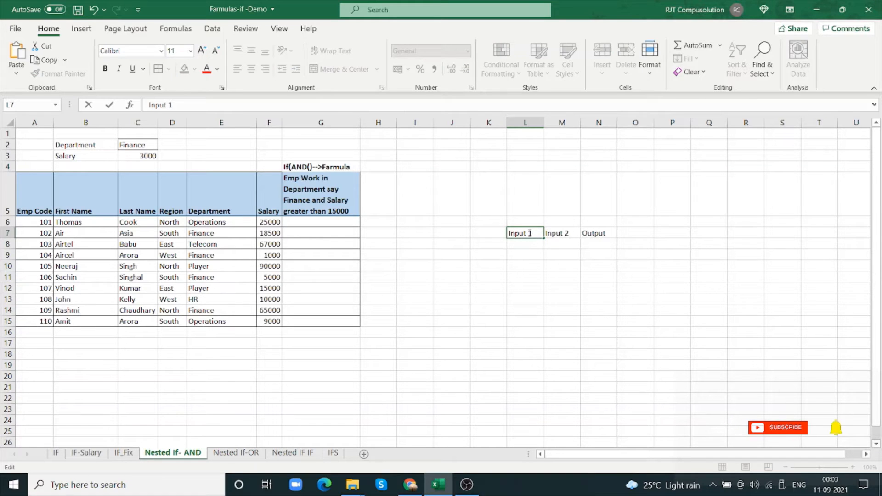
Fill the first AND truth table row, L8:N8, with inputs 1 and 1 and output 1
left_click(528, 242)
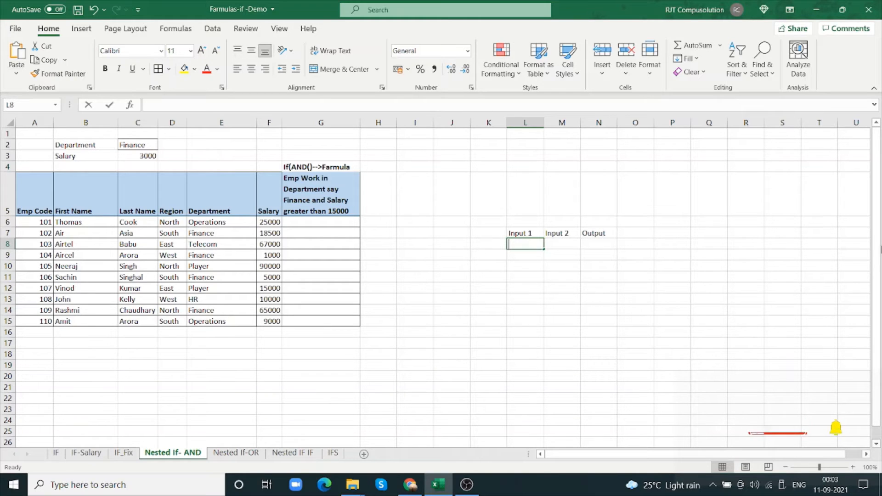
type("1")
key("Tab")
type("1")
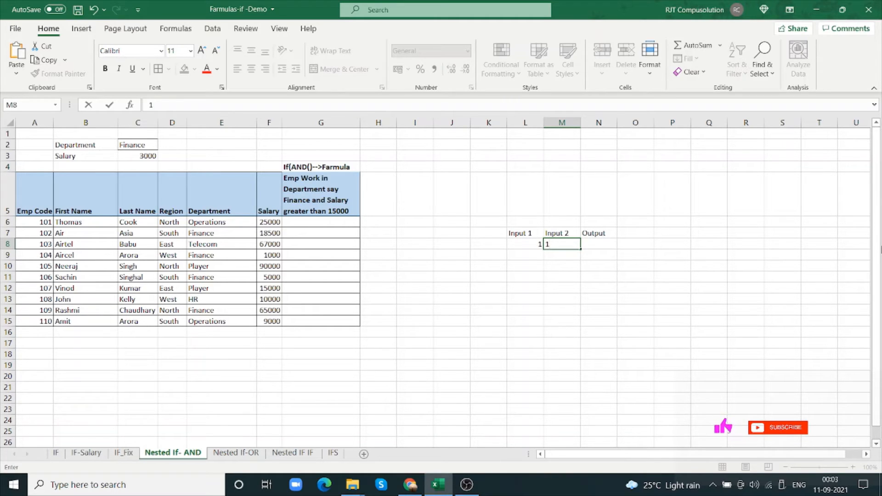
key("Tab")
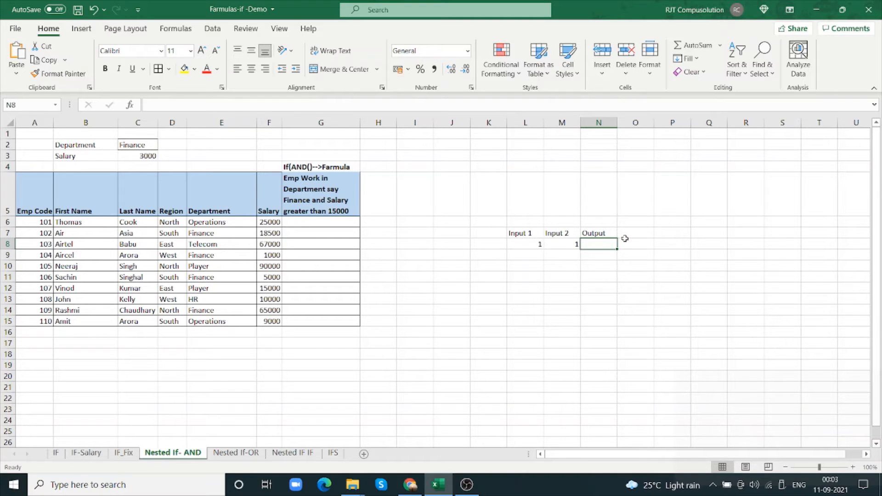
type("1")
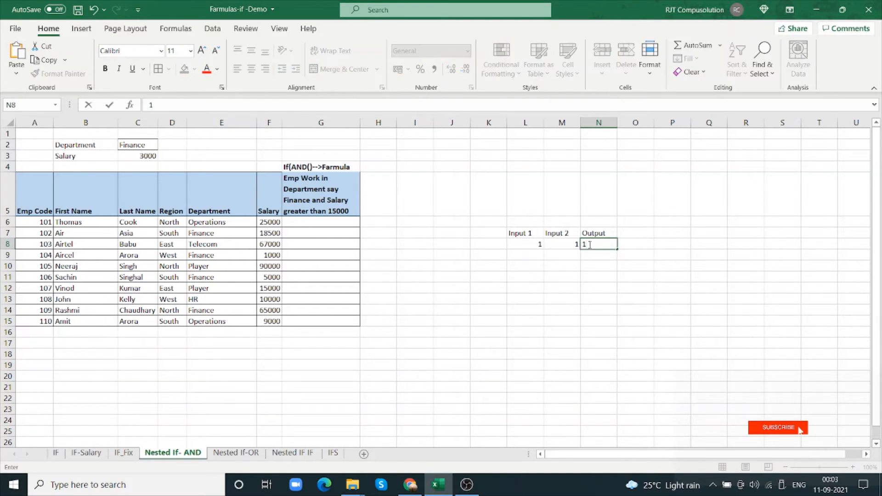
Fill the second AND truth table row, L9:N9, with inputs 1 and 0 and output 0, and review its cells
left_click(536, 256)
type("1")
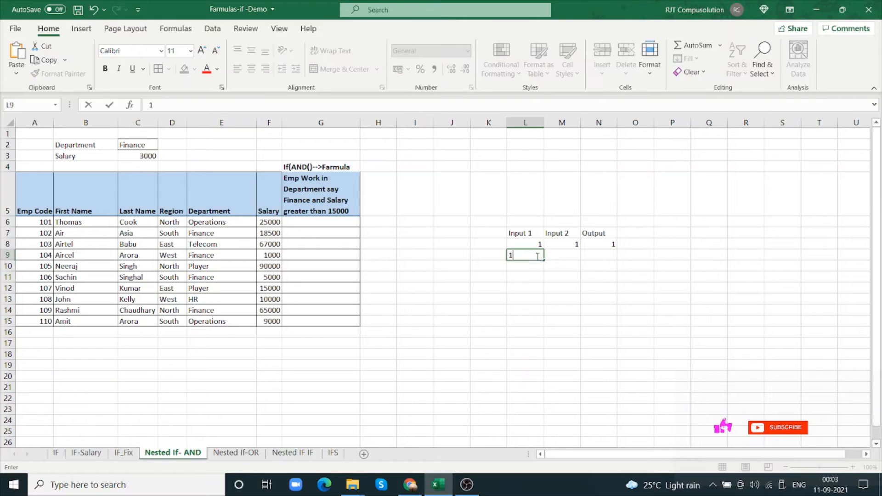
key("Tab")
type("0")
key("Tab")
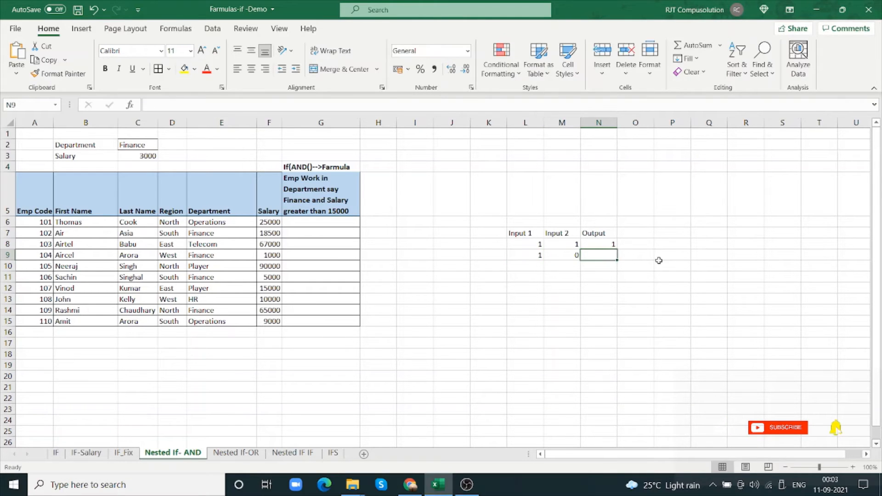
type("0")
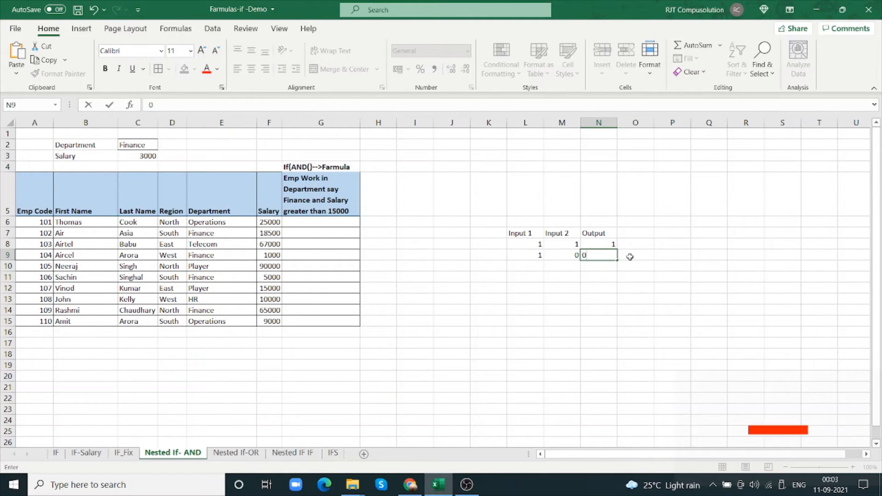
left_click(630, 256)
left_click(612, 257)
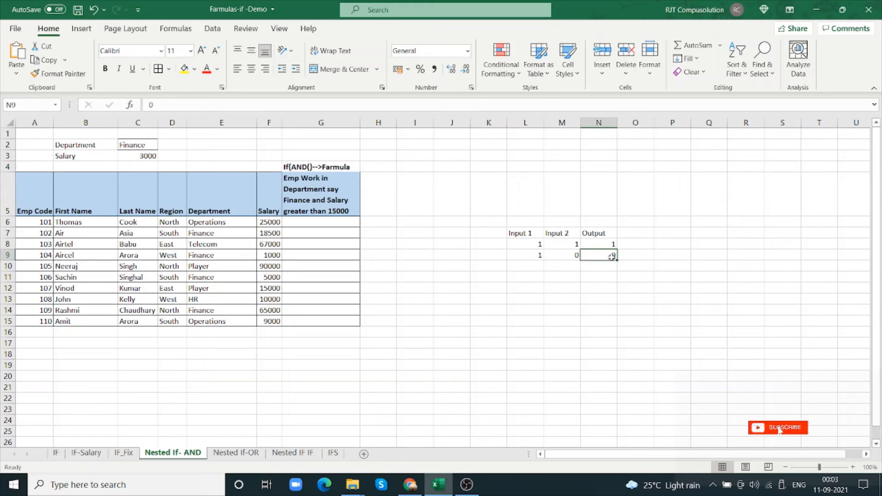
left_click(540, 266)
left_click(538, 255)
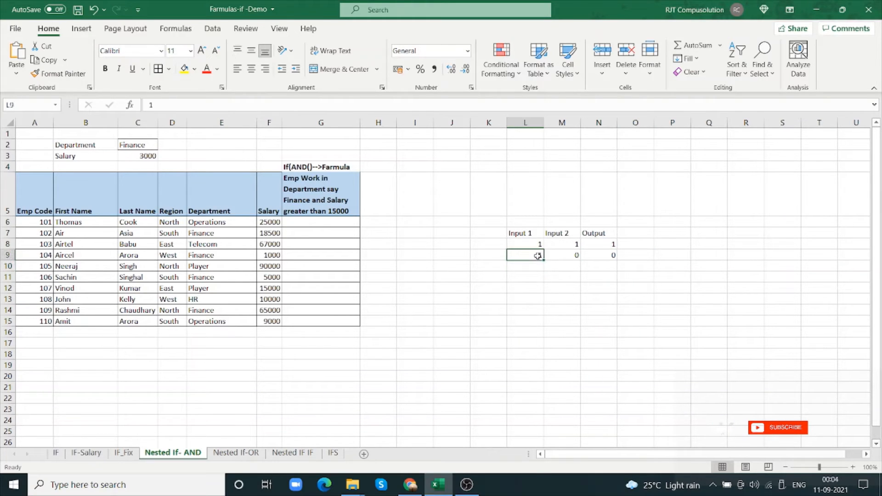
left_click(575, 256)
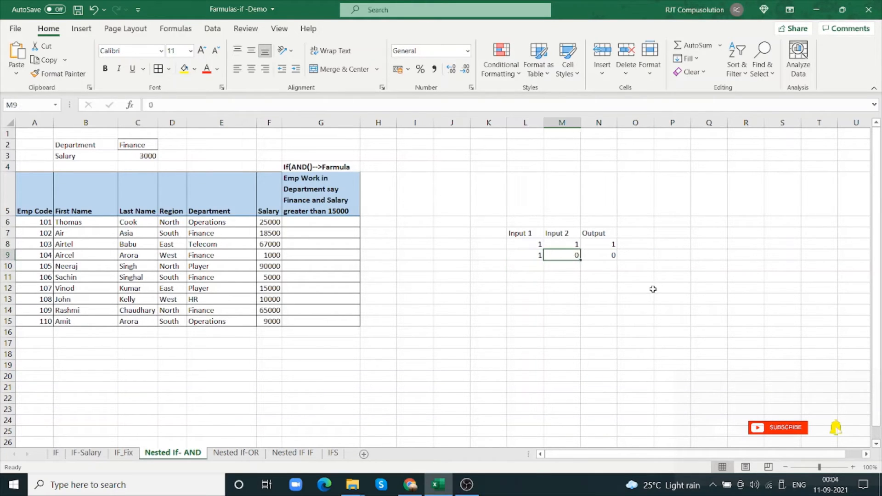
left_click(613, 256)
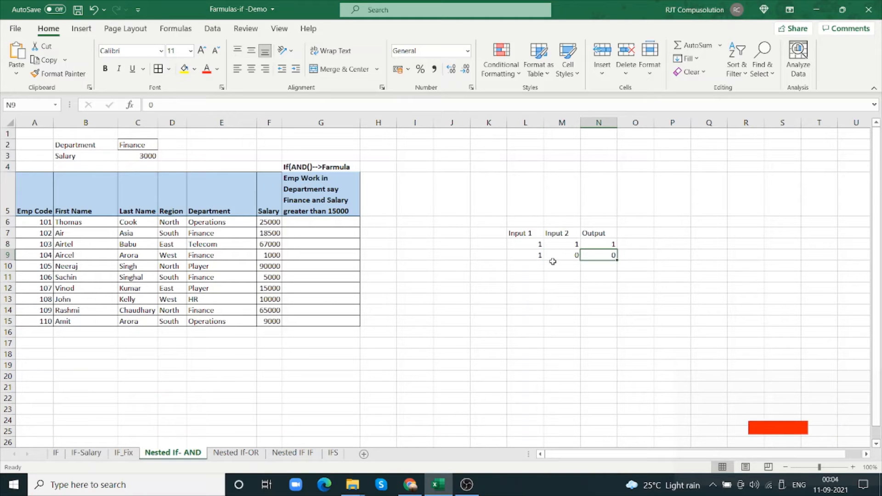
Fill the third AND truth table row, L10:N10, with inputs 0 and 1 and output 0
left_click(539, 266)
type("0")
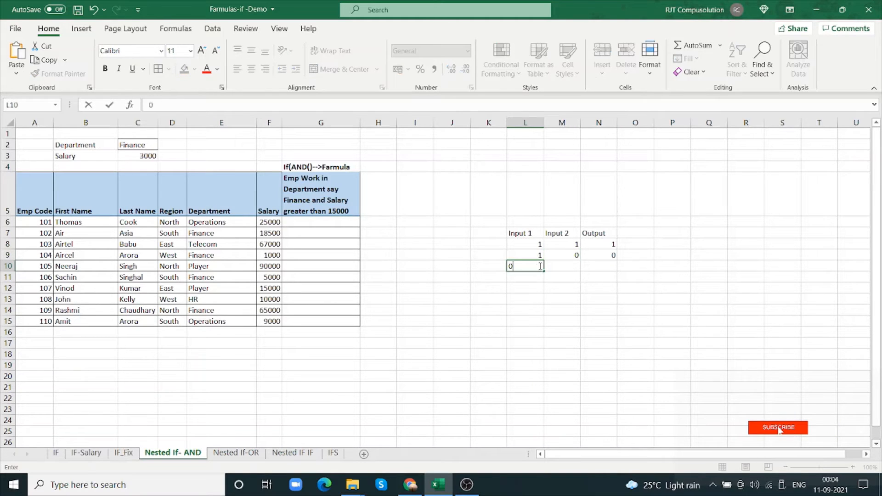
left_click(571, 267)
type("0")
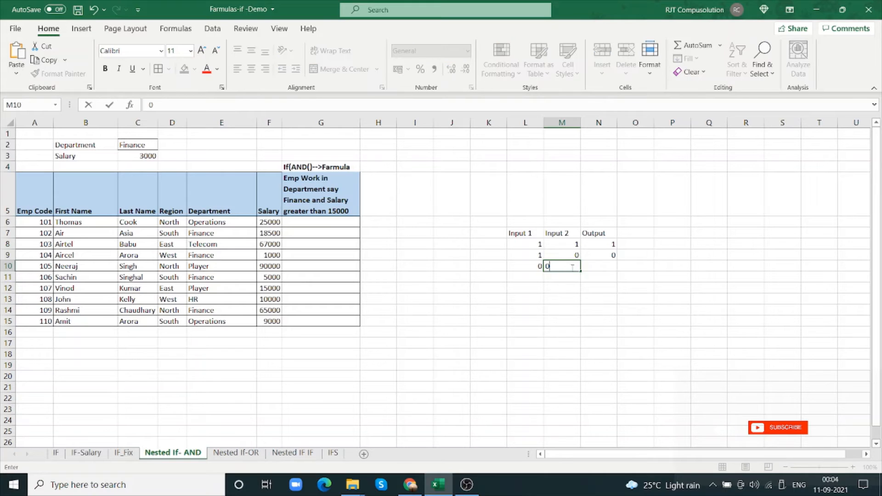
key("Tab")
left_click(578, 269)
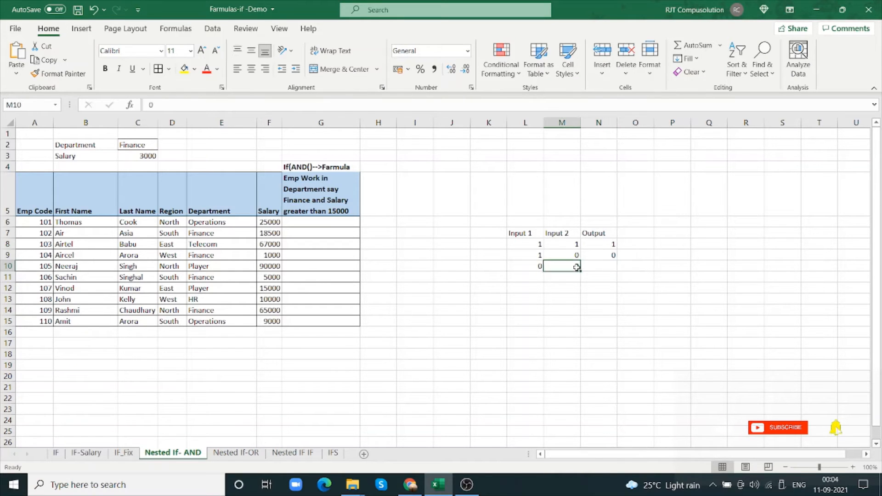
type("1")
key("Tab")
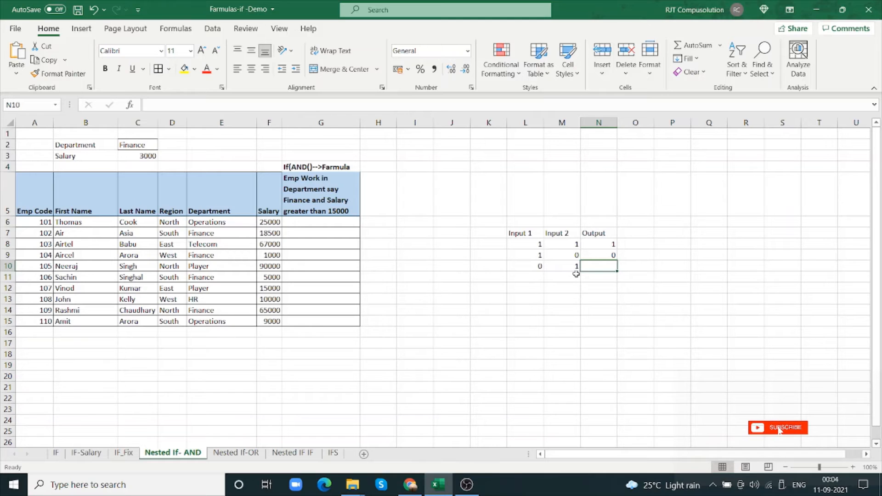
type("0")
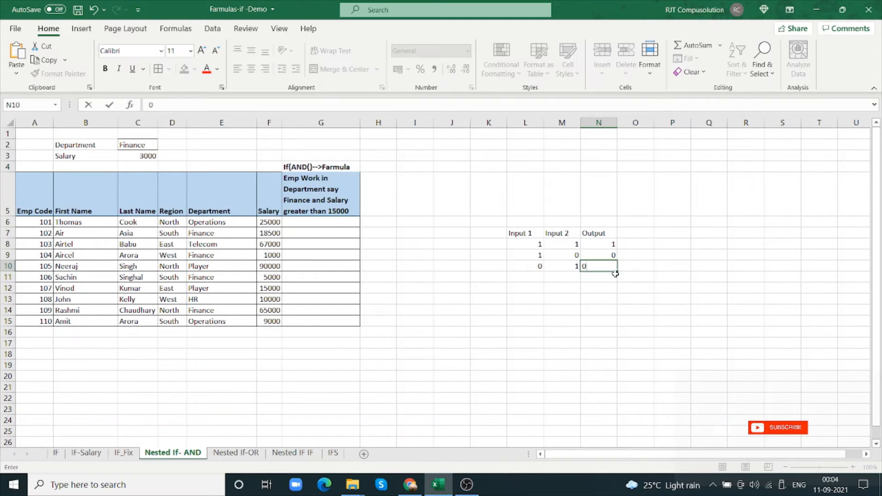
Fill the fourth AND truth table row, L11:N11, with 0 for both inputs and the output
left_click(539, 278)
key("Right")
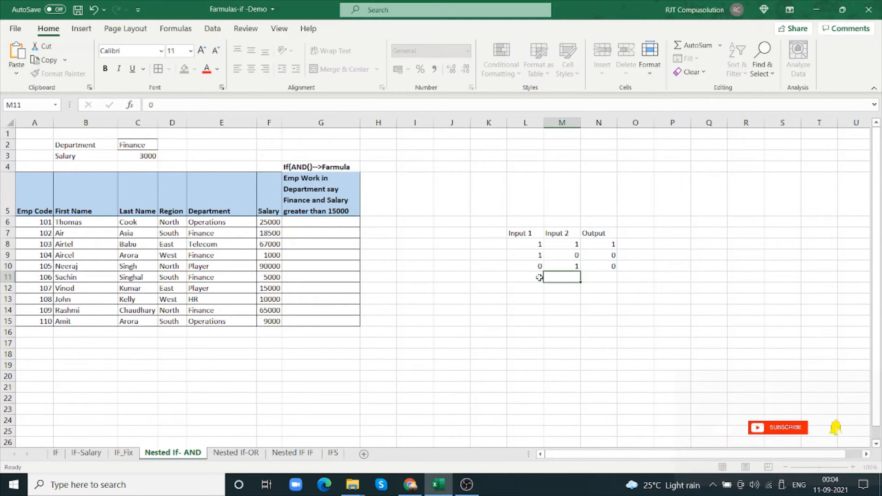
type("0")
key("Right")
type("0")
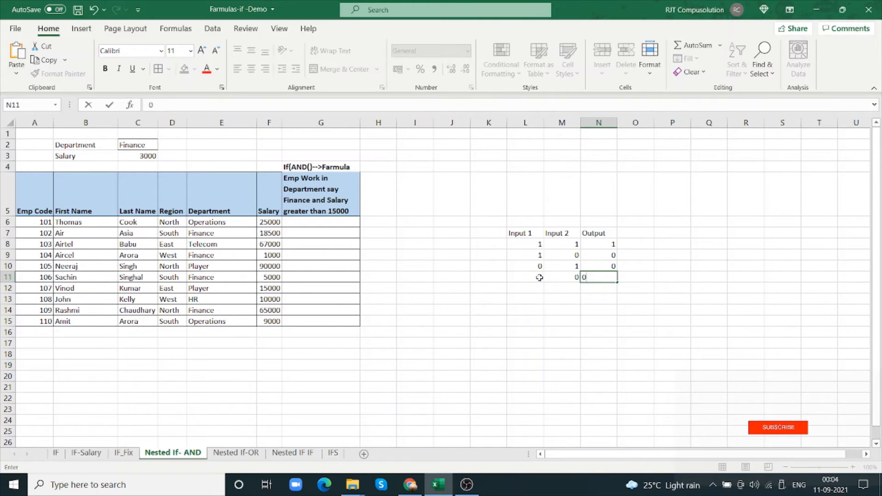
Apply all borders to the AND truth table L7:N11 and review its output cells
key("Right")
left_click_drag(517, 234, 586, 276)
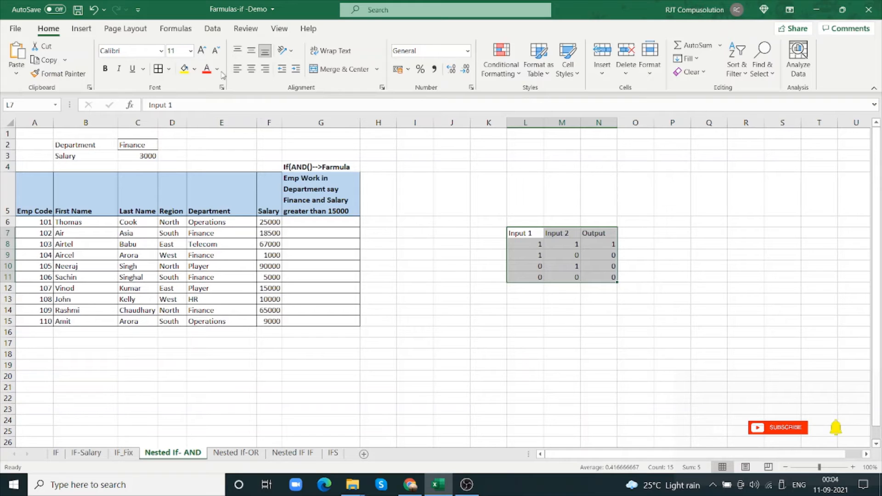
left_click(168, 69)
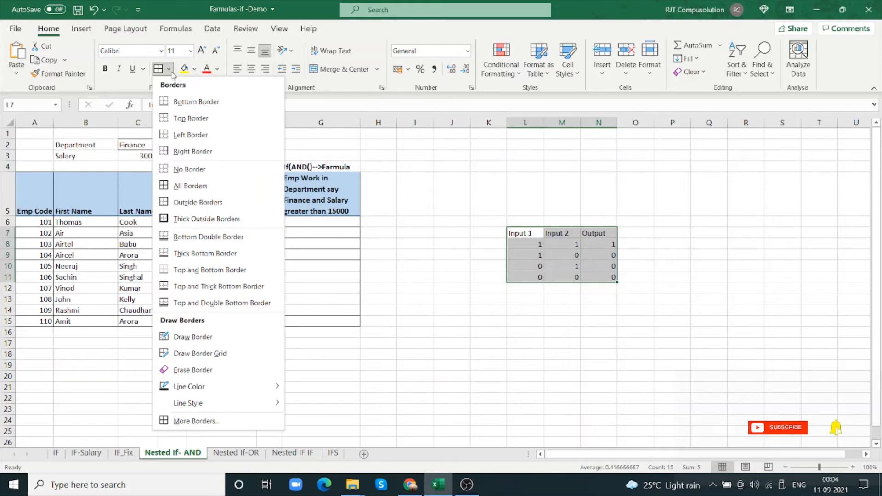
left_click(179, 185)
left_click(561, 247)
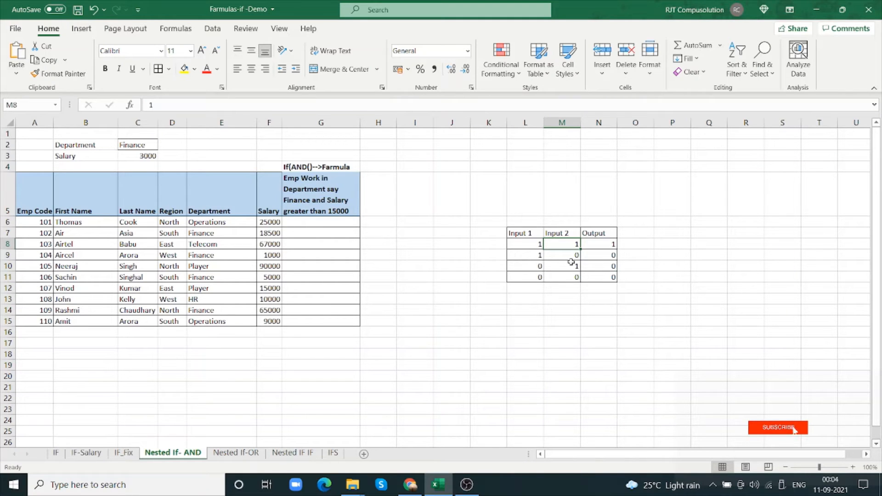
left_click(611, 255)
left_click_drag(612, 255, 614, 283)
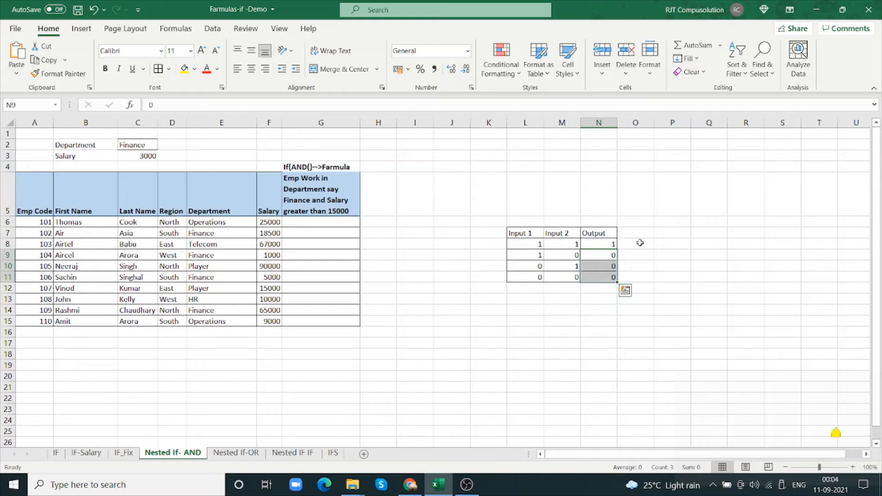
Replace both inputs and the output in the first truth table row, L8:N8, with TRUE
left_click(537, 246)
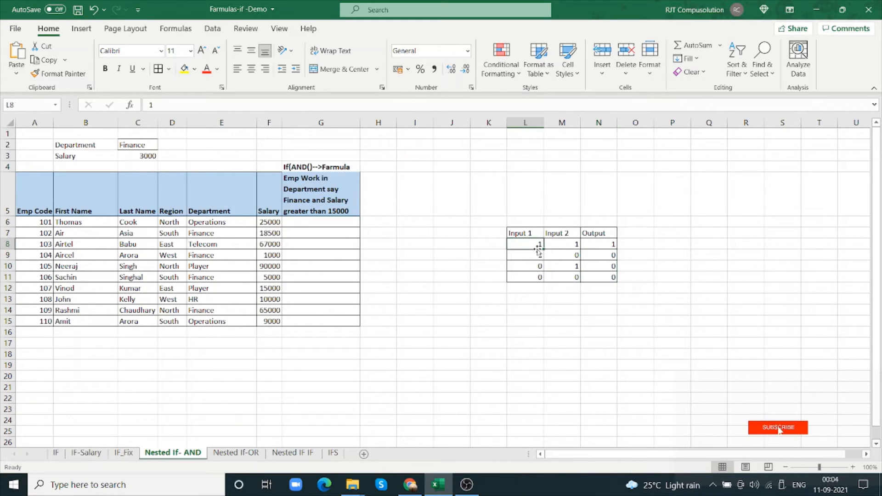
type("True")
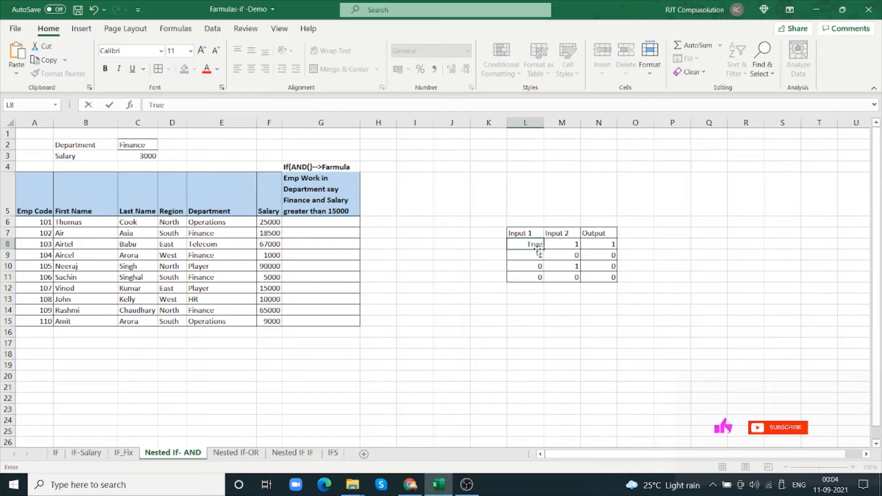
key("Tab")
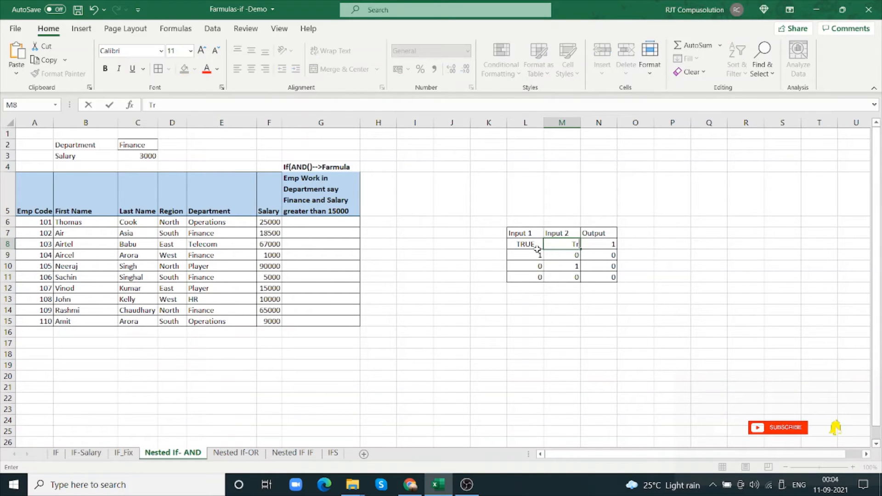
key("Tab")
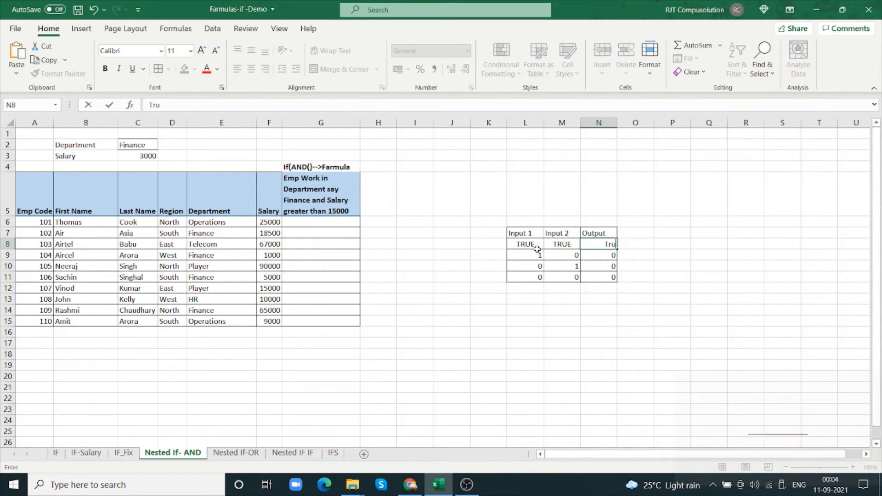
type("True")
key("Return")
Replace the second truth table row, L9:N9, with inputs TRUE and FALSE and output FALSE
left_click(536, 254)
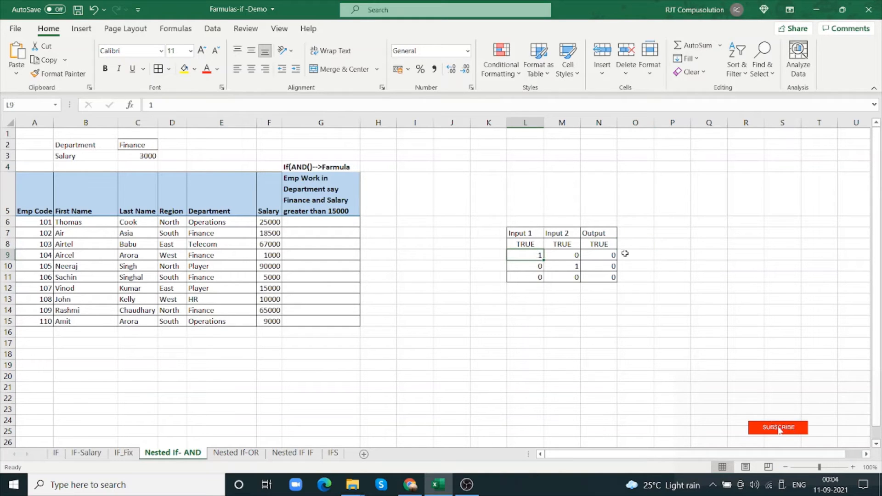
type("True")
key("Tab")
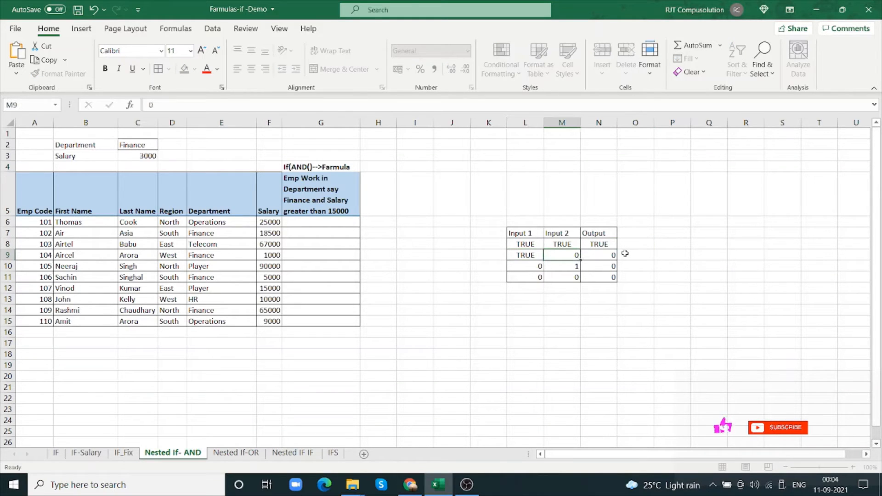
type("False")
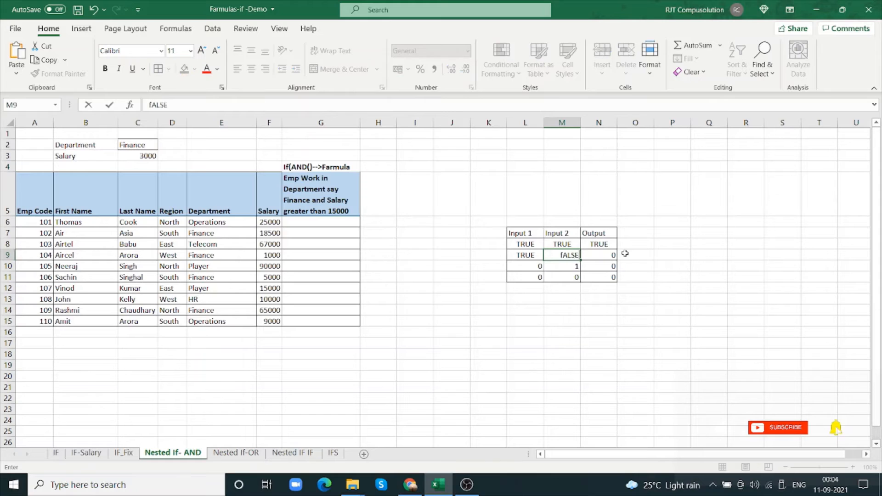
key("Tab")
type("False")
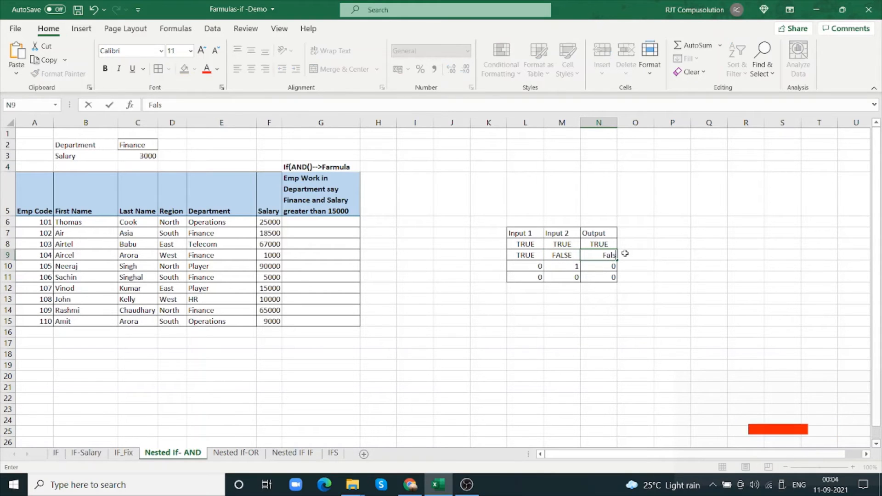
key("Tab")
Replace the third truth table row, L10:N10, with inputs FALSE and TRUE and output FALSE
left_click(537, 268)
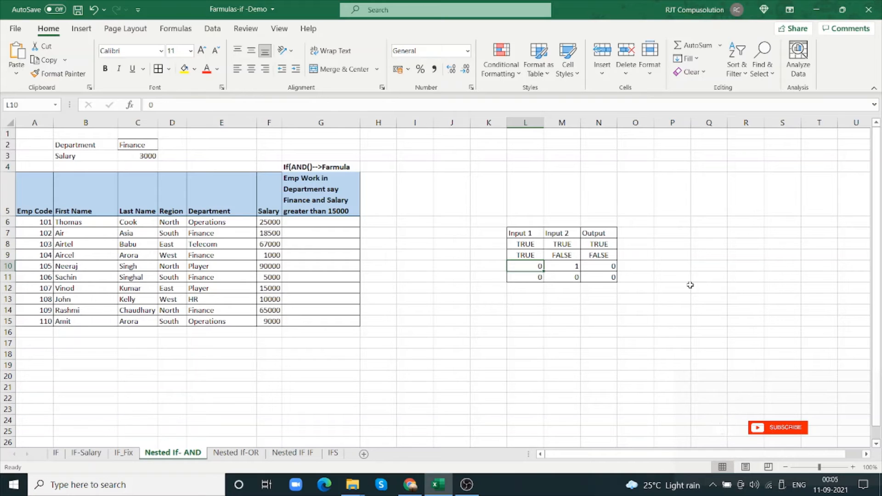
type("fals")
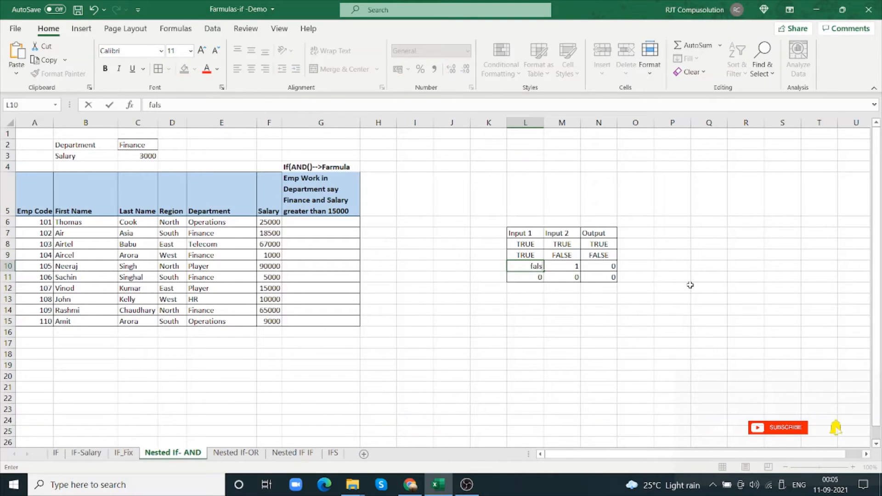
type("e")
key("Tab")
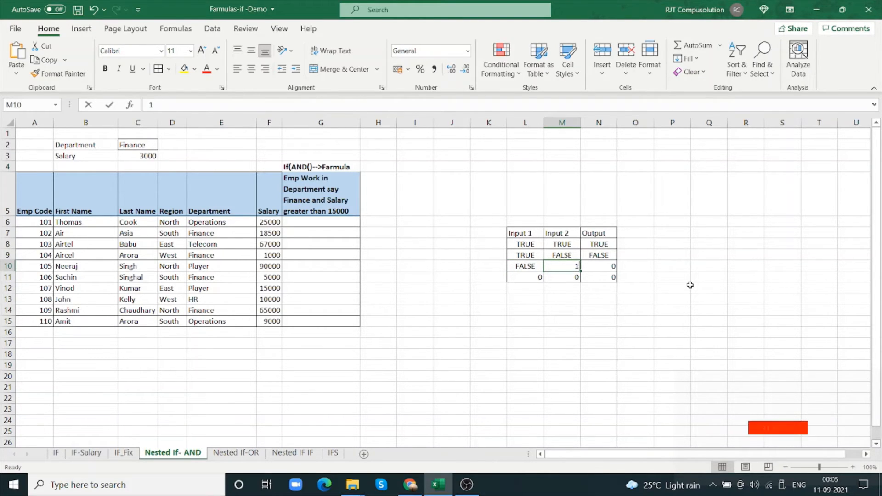
type("true")
key("Tab")
type("fa")
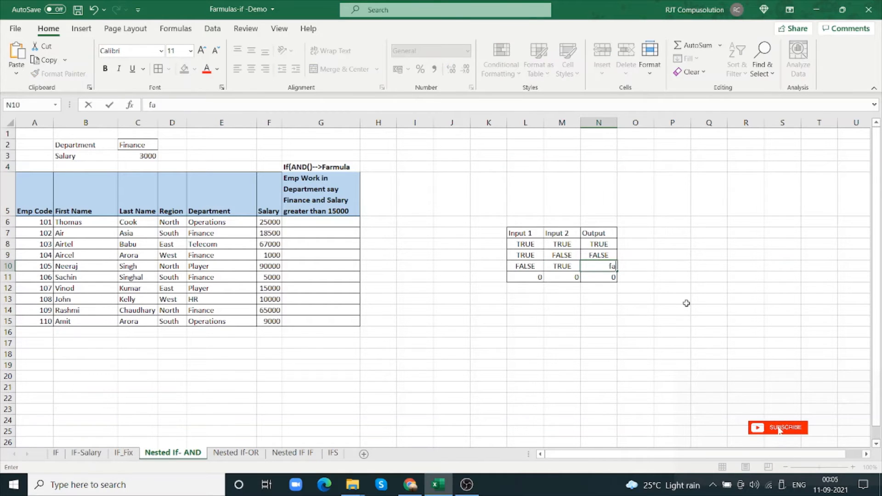
type("lse")
key("Tab")
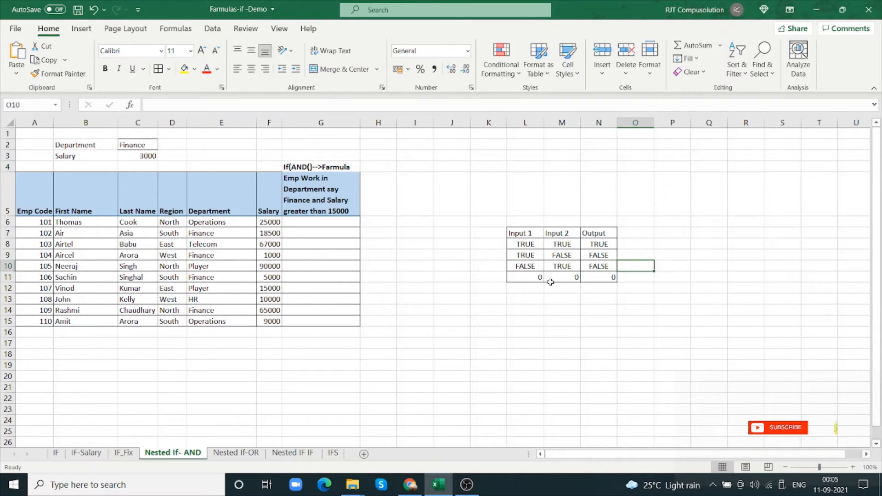
Replace the fourth truth table row, L11:N11, with FALSE in every cell and review rows 9 to 11
left_click(526, 278)
type("false")
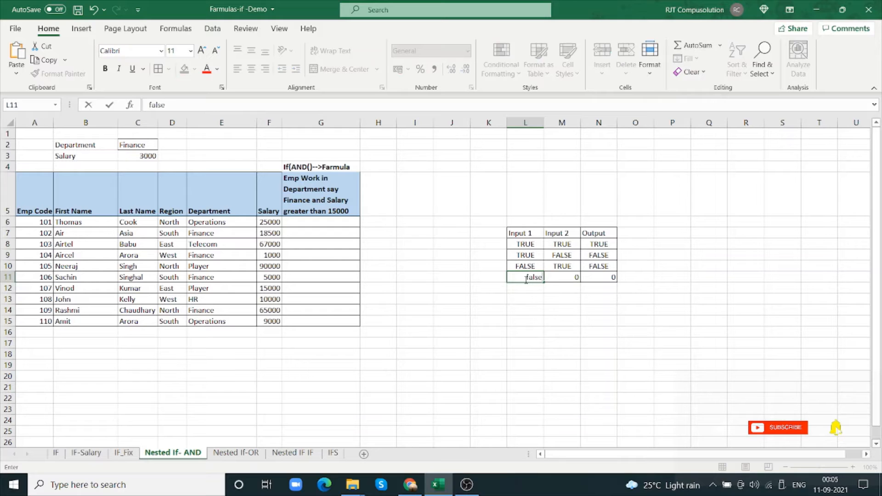
key("Tab")
type("false")
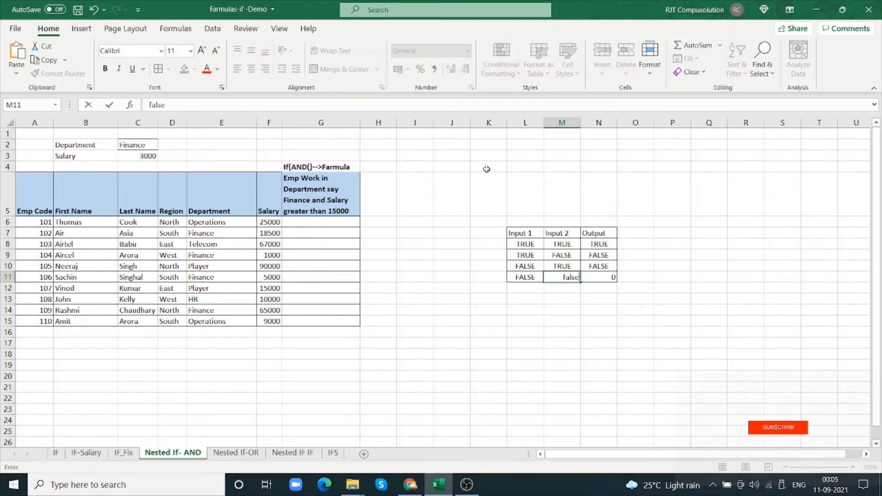
key("Tab")
type("false")
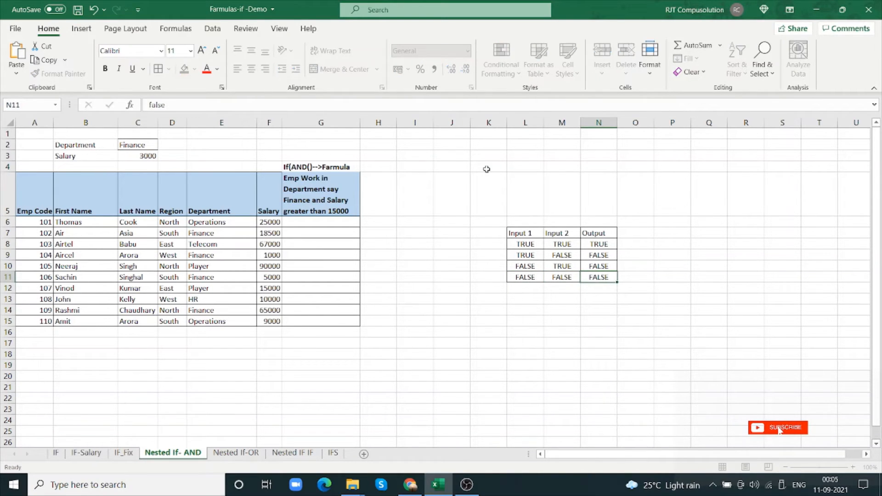
key("Tab")
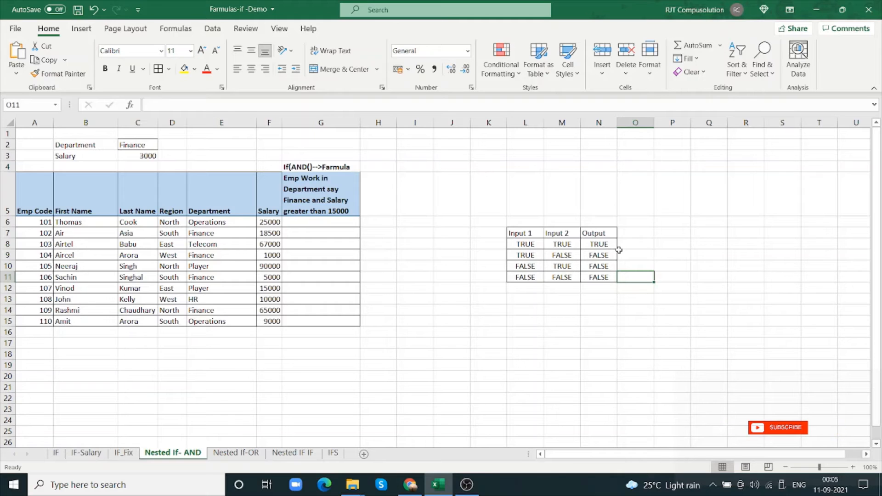
left_click(533, 256)
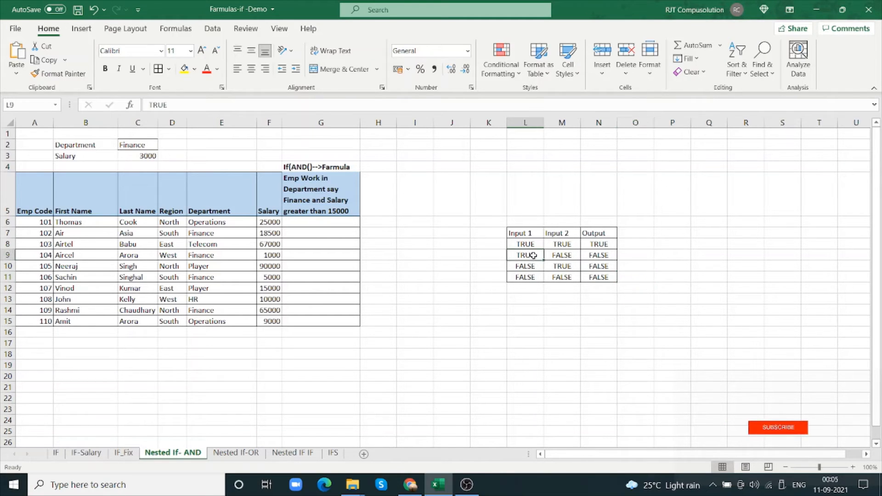
left_click_drag(540, 256, 595, 278)
Start an IF formula in G6 with its function arguments dialog and begin the logical test with AND and the condition E6=C2
left_click(314, 219)
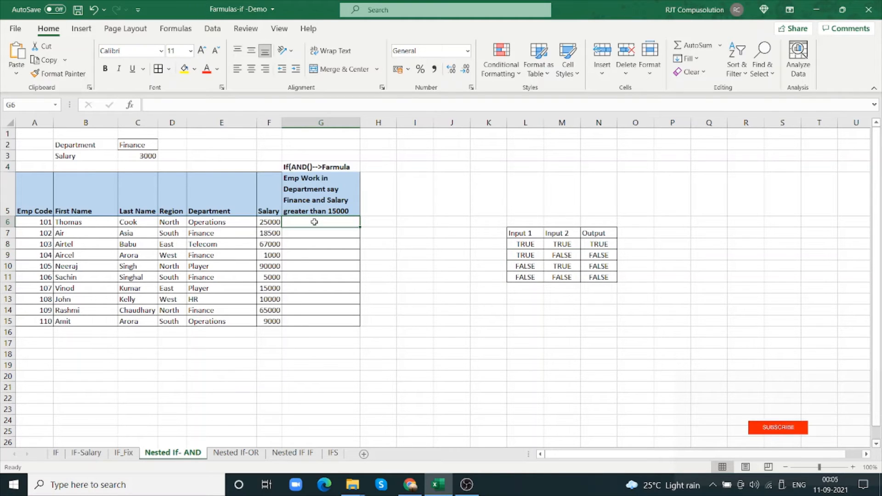
type("=if")
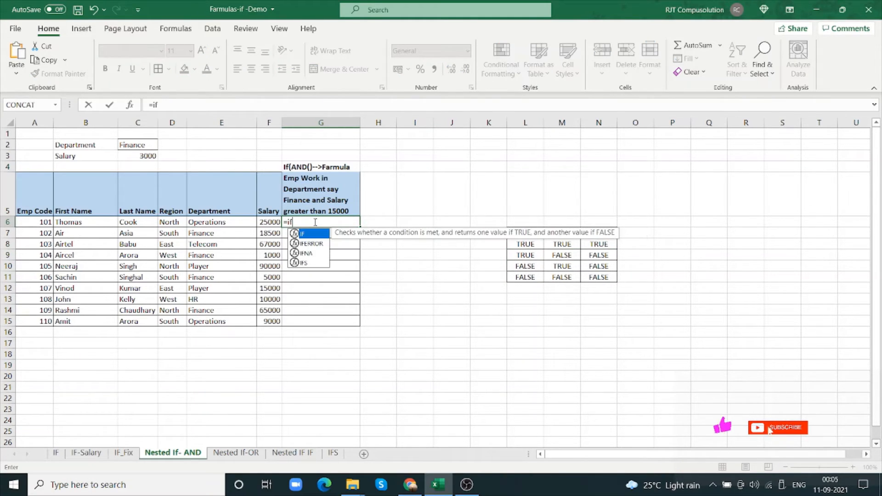
type("(")
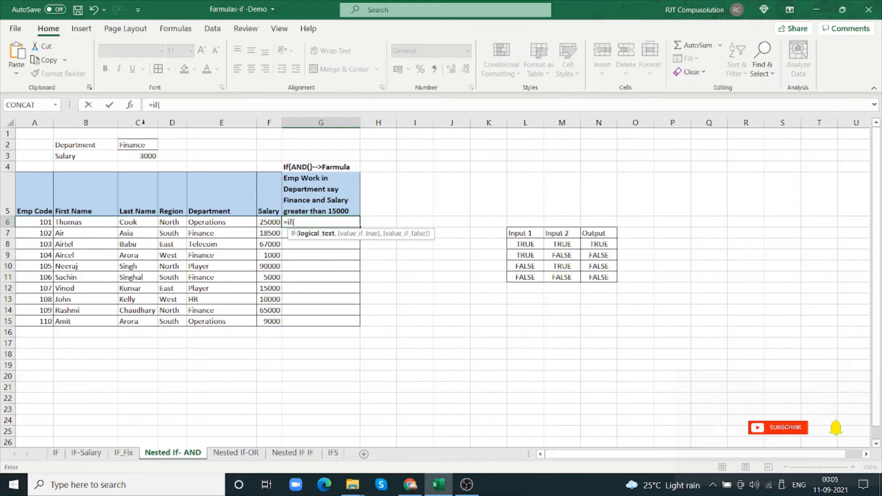
left_click(130, 105)
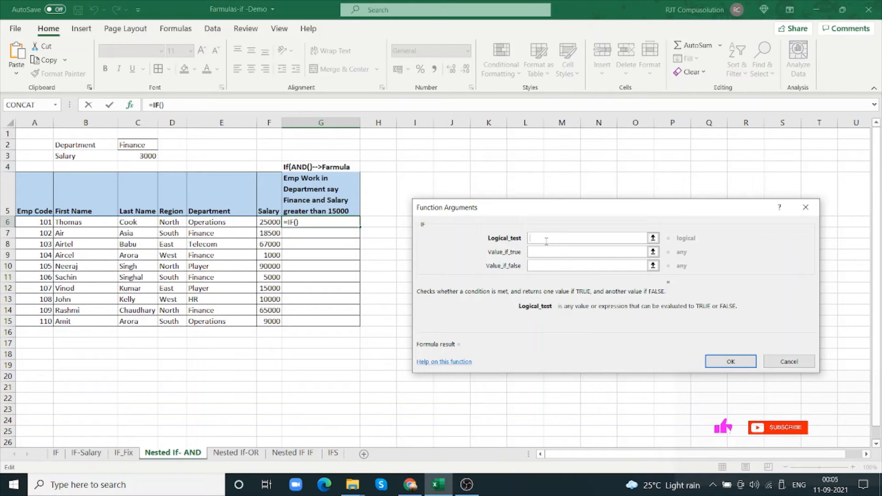
type("and")
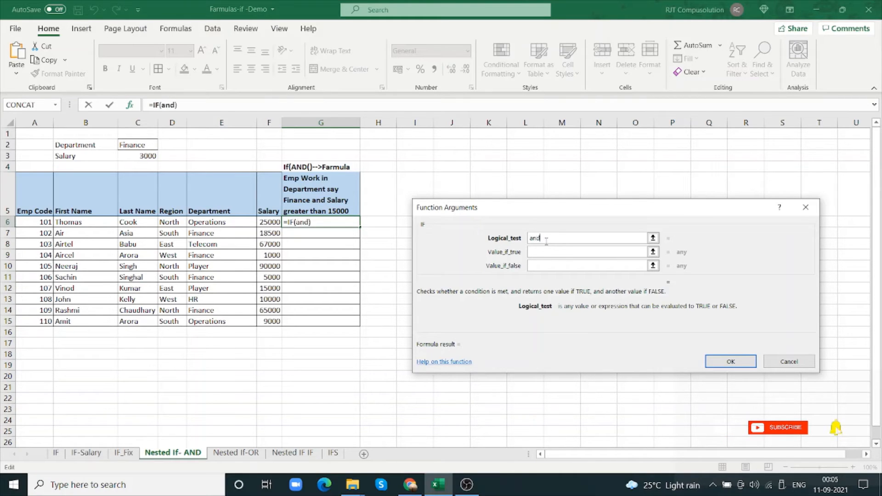
type("(")
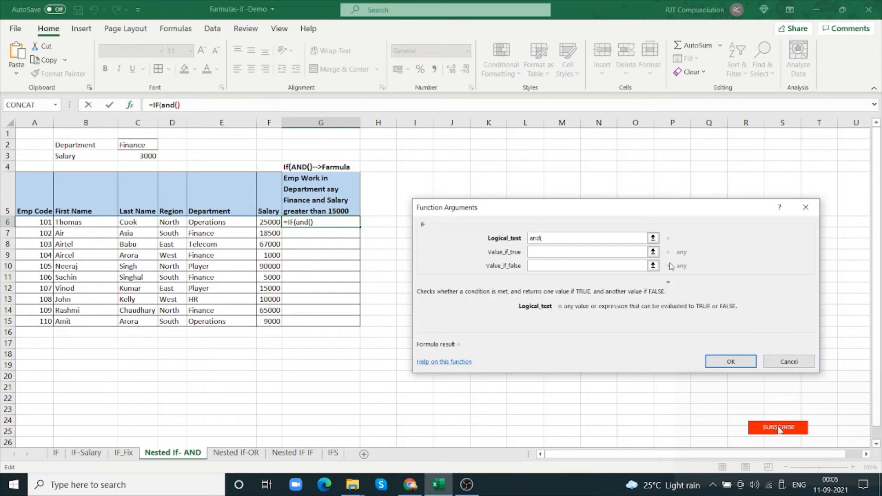
left_click(245, 223)
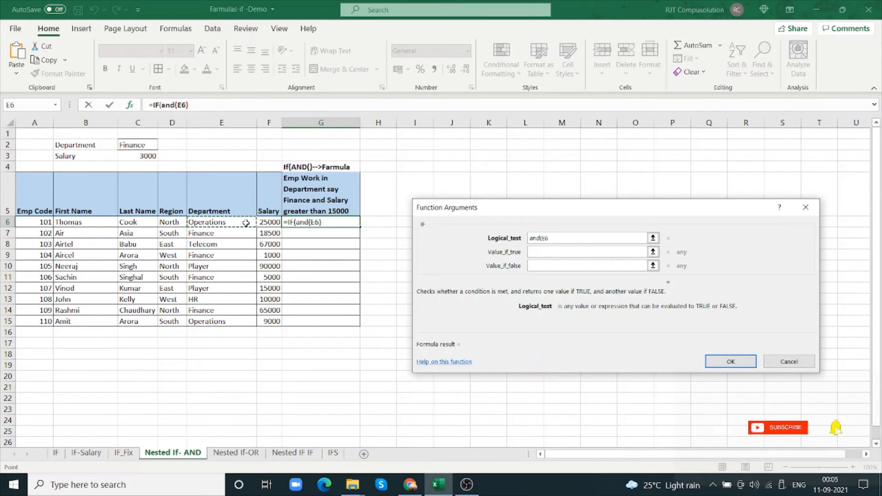
type("=")
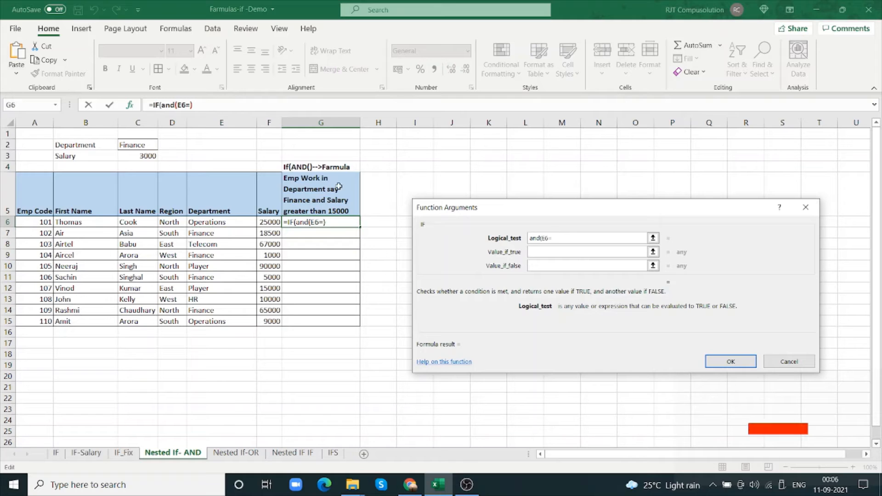
left_click(144, 146)
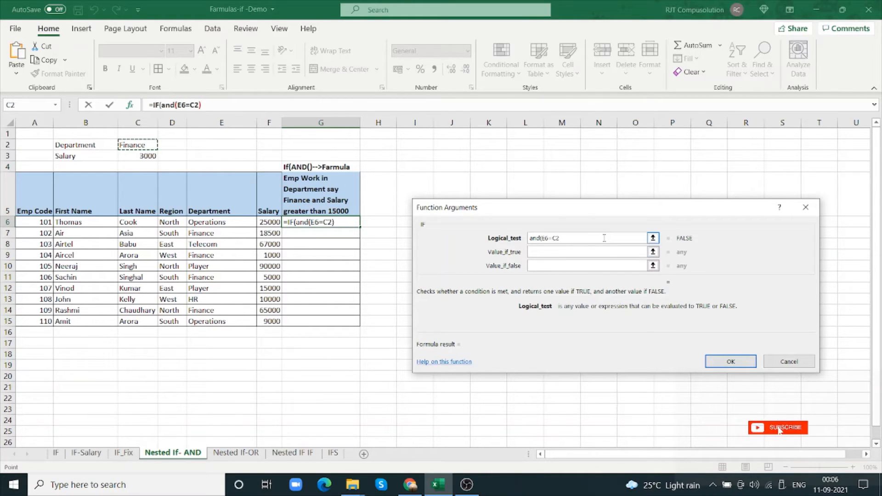
Add the salary condition F6>C3 as the second argument of AND in the logical test
type(",")
type(",")
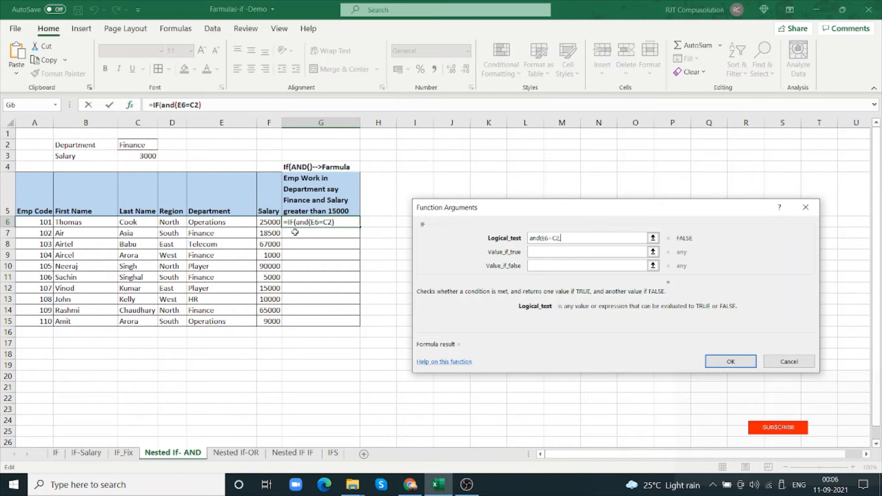
left_click(270, 223)
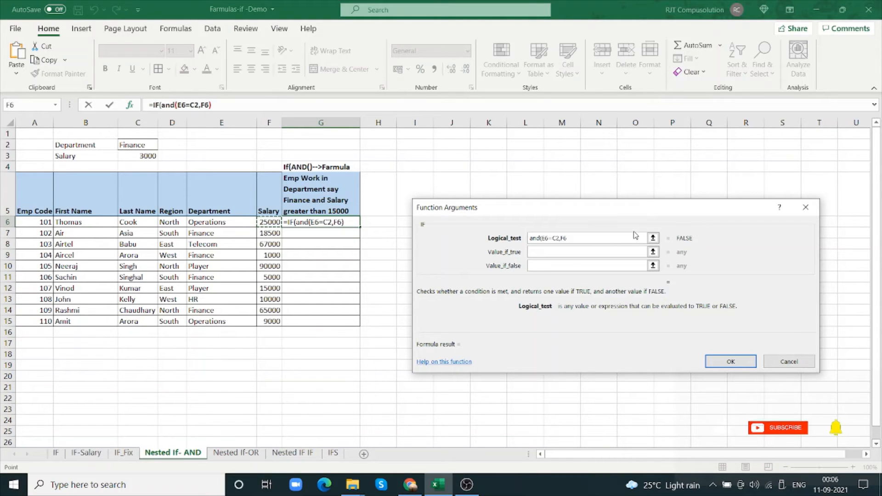
type(">")
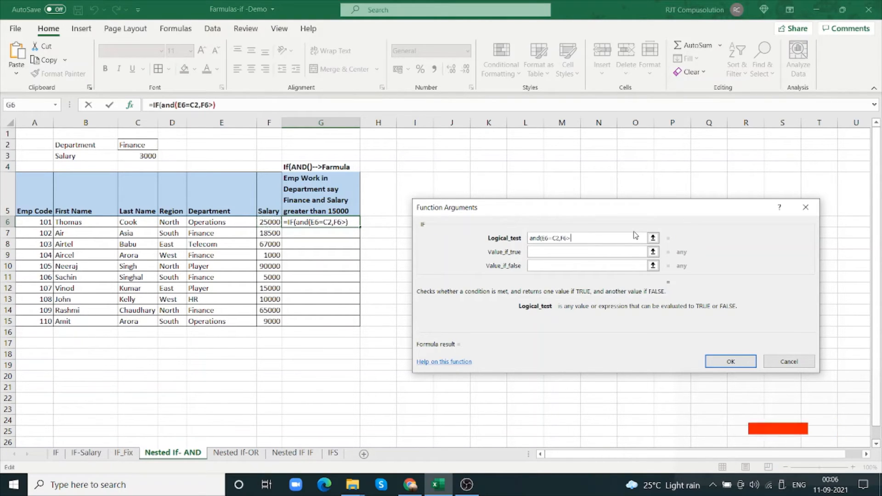
left_click(148, 155)
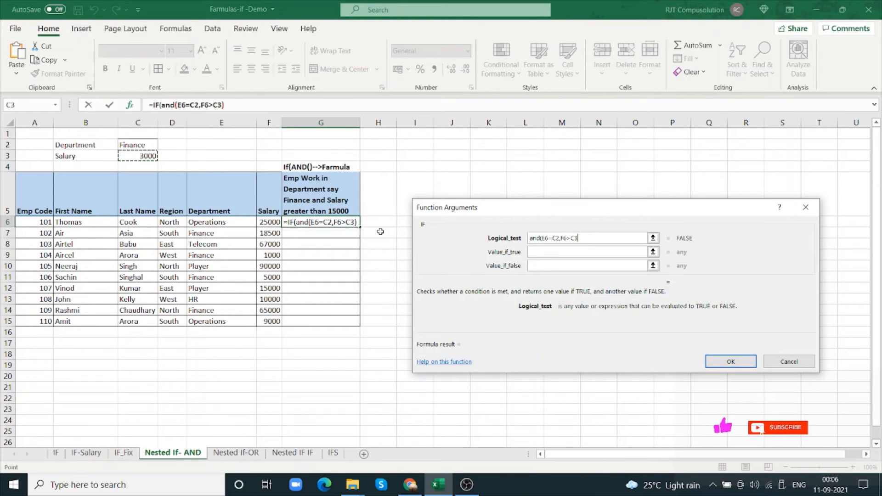
Close the AND test in G6's IF formula, return "Yes" if true and "No" if false, and confirm the formula
left_click(574, 252)
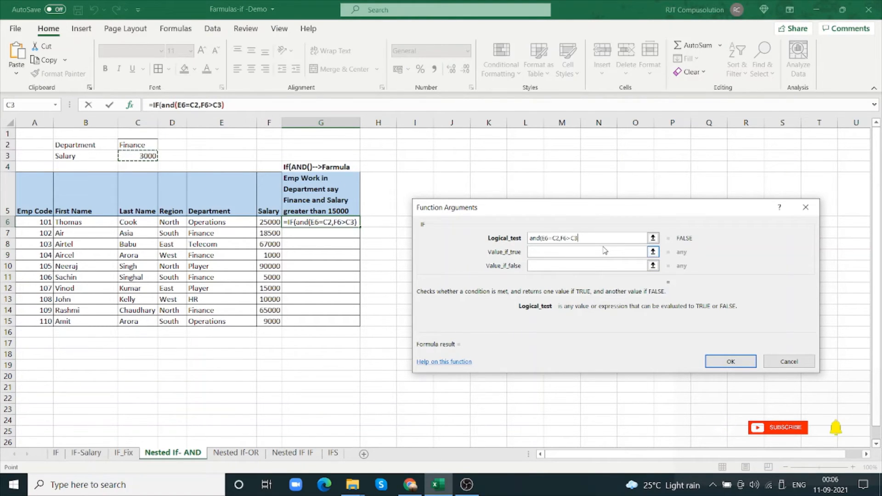
type(")")
left_click(589, 250)
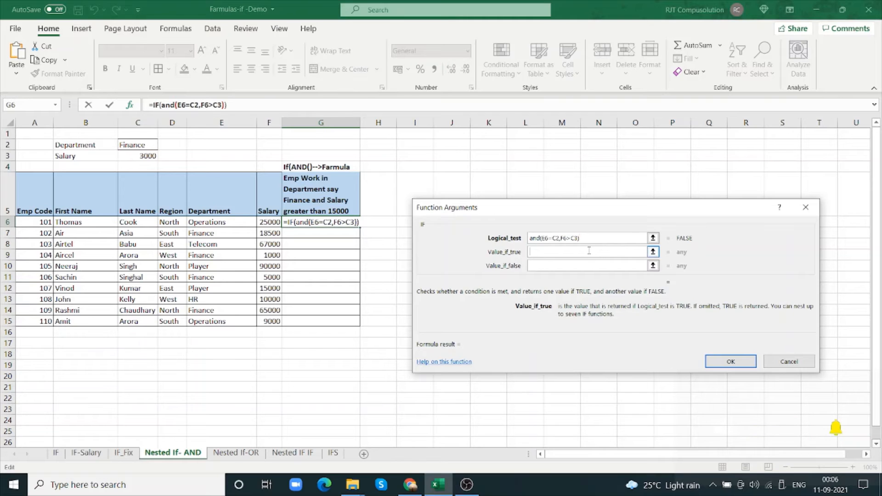
type("Yes")
key("Tab")
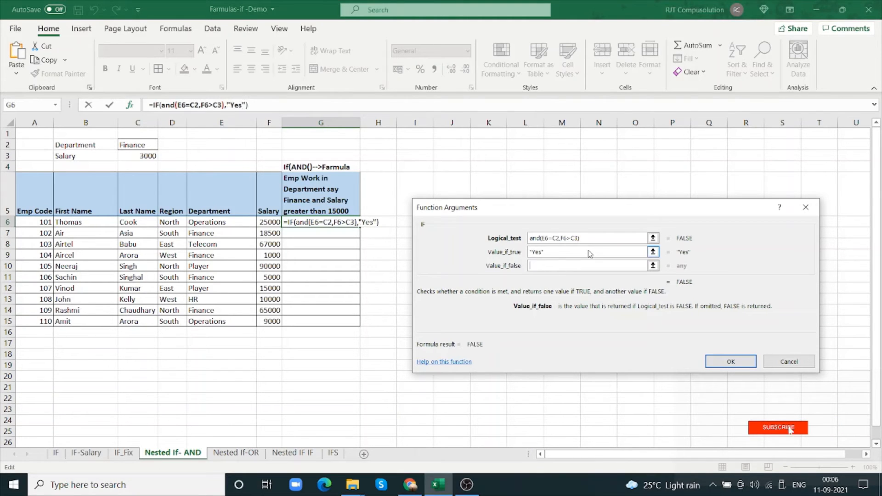
type("No")
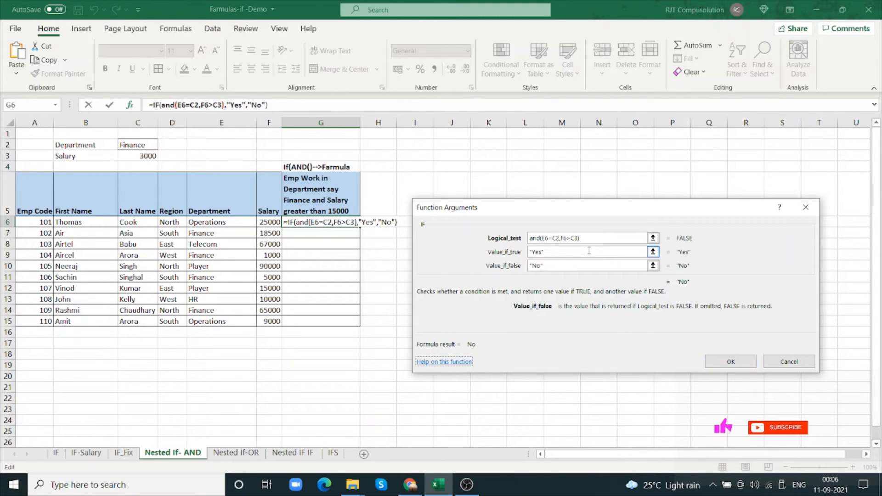
left_click(730, 361)
left_click(732, 363)
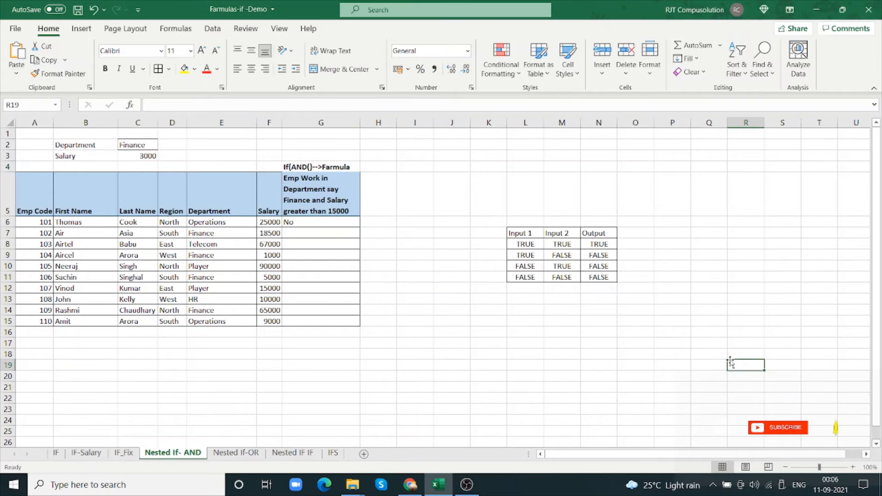
Copy the IF formula from G6 down through G15
left_click(293, 224)
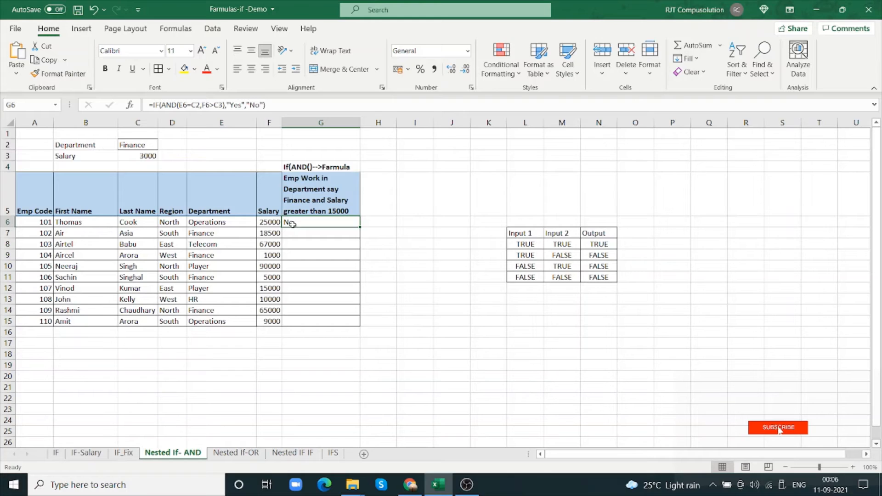
left_click(208, 118)
left_click_drag(358, 228, 348, 322)
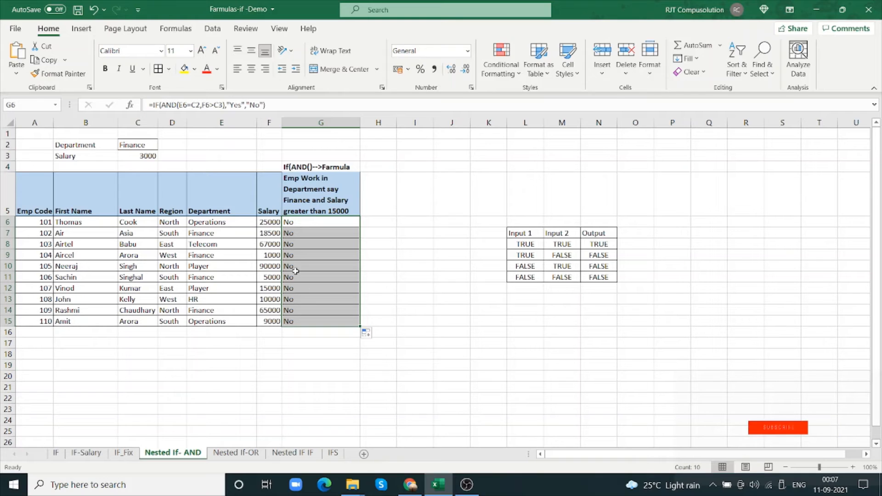
Set the salary in F7 to 14000 and check that row's department and salary
left_click(274, 233)
type("14000")
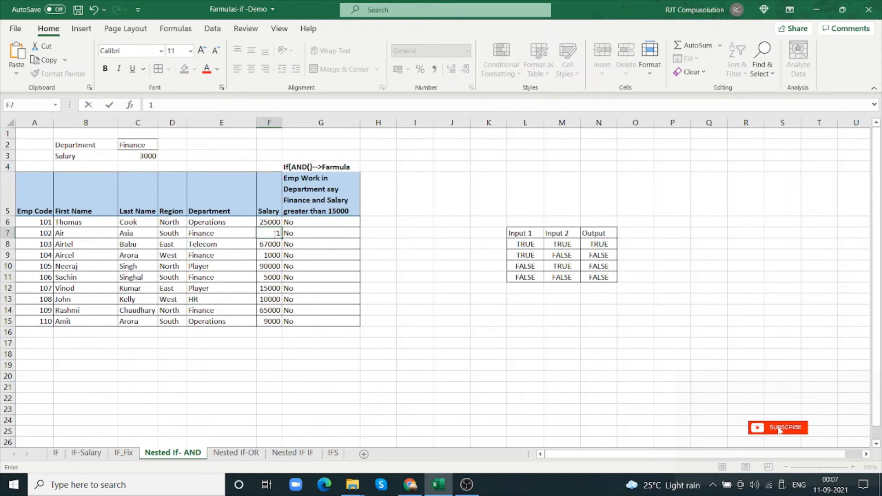
key("Tab")
left_click(273, 233)
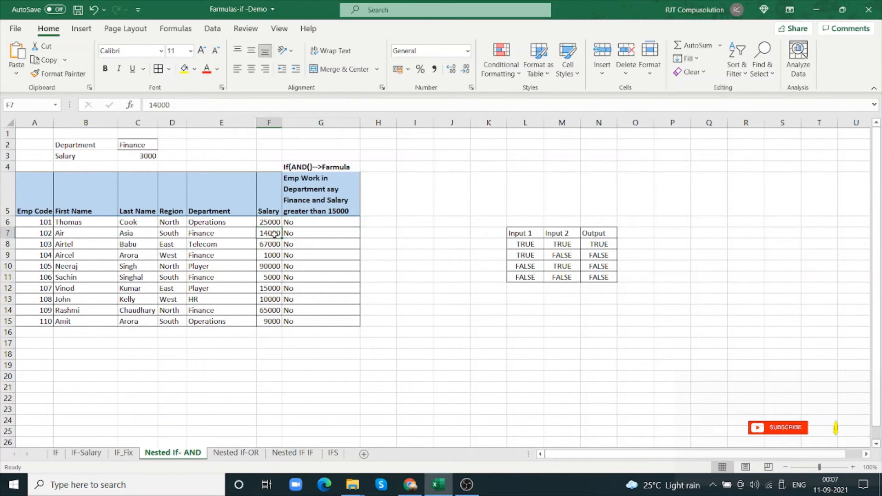
left_click(245, 234)
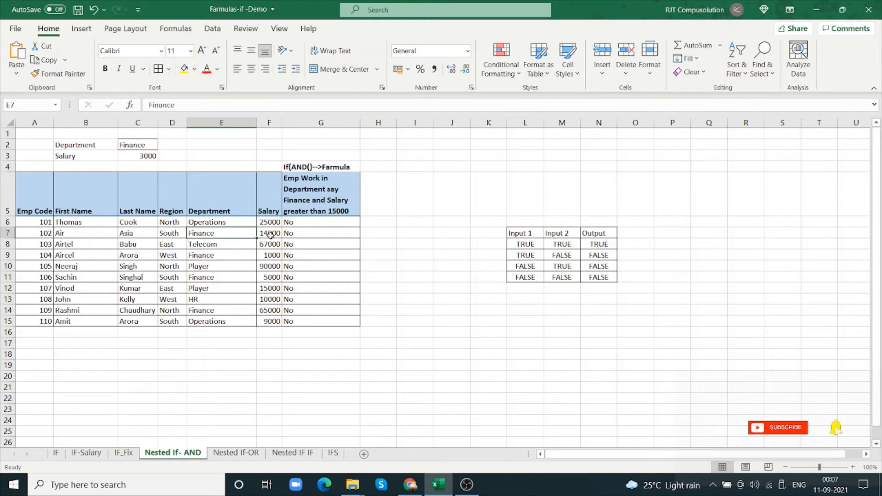
left_click(274, 235)
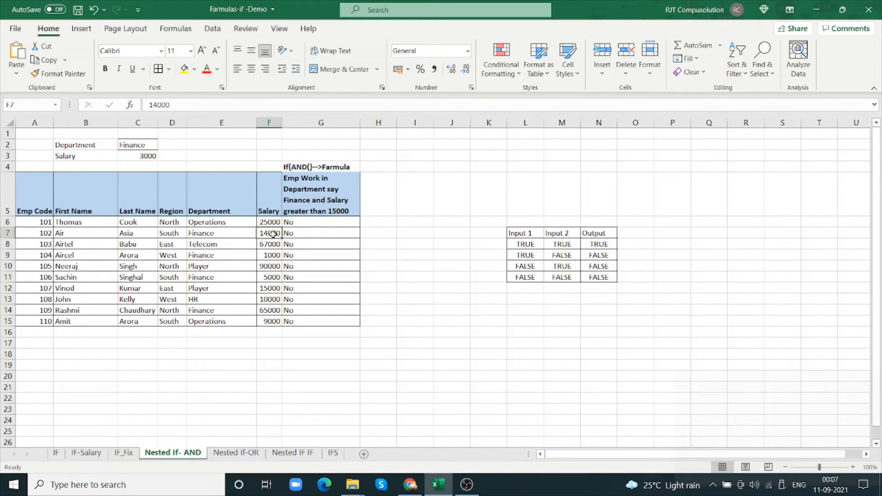
left_click(312, 220)
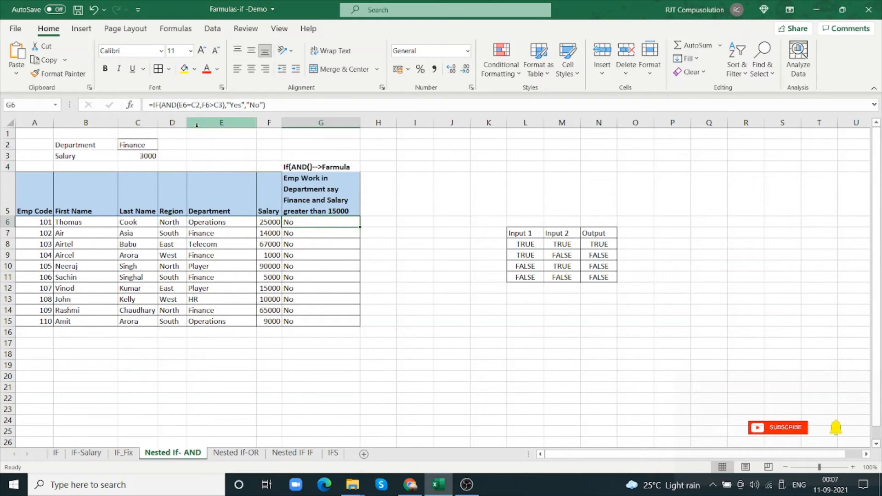
left_click(130, 107)
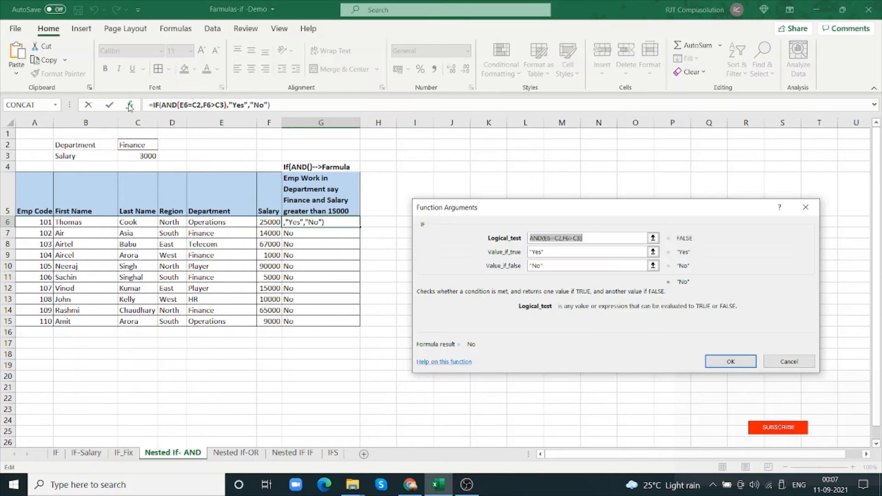
left_click(564, 238)
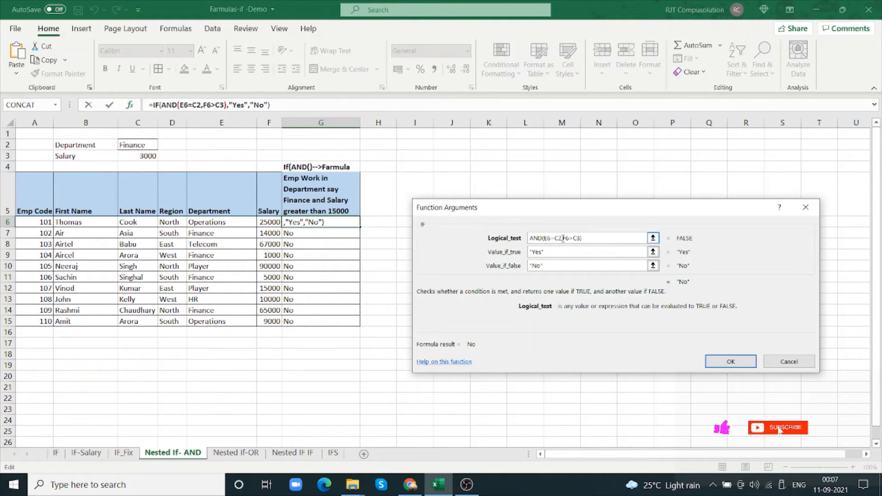
key("F4")
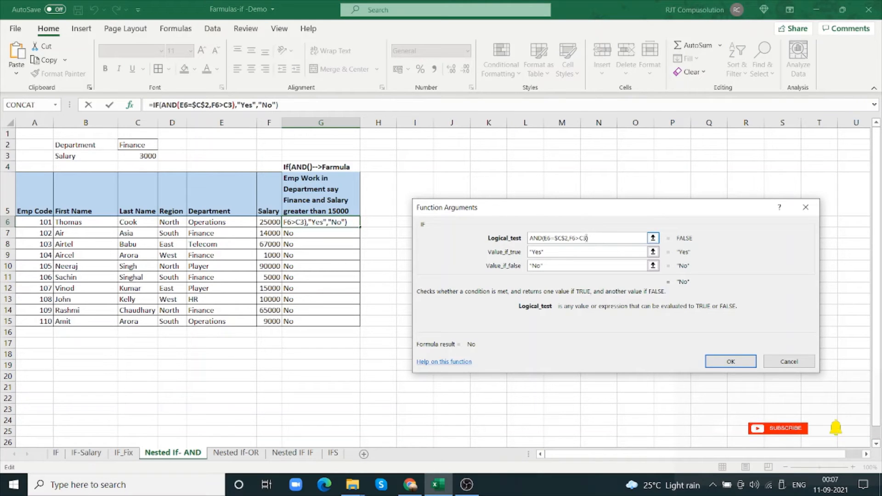
key("F4")
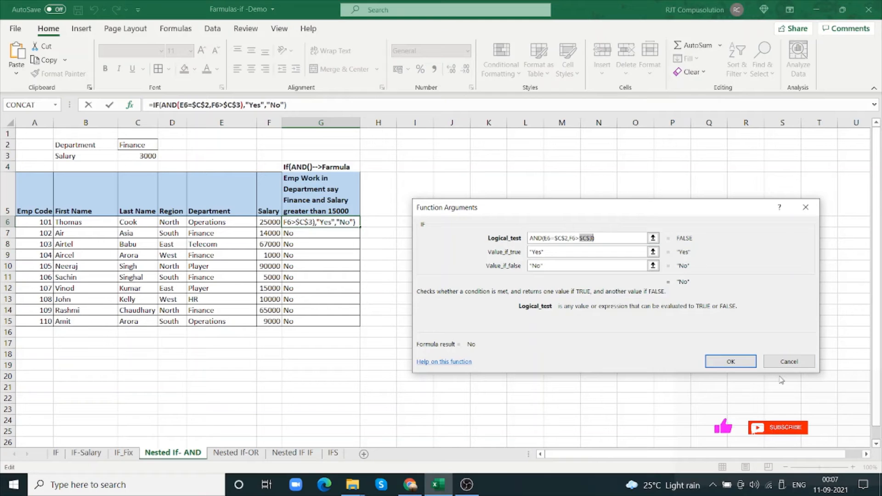
left_click(786, 361)
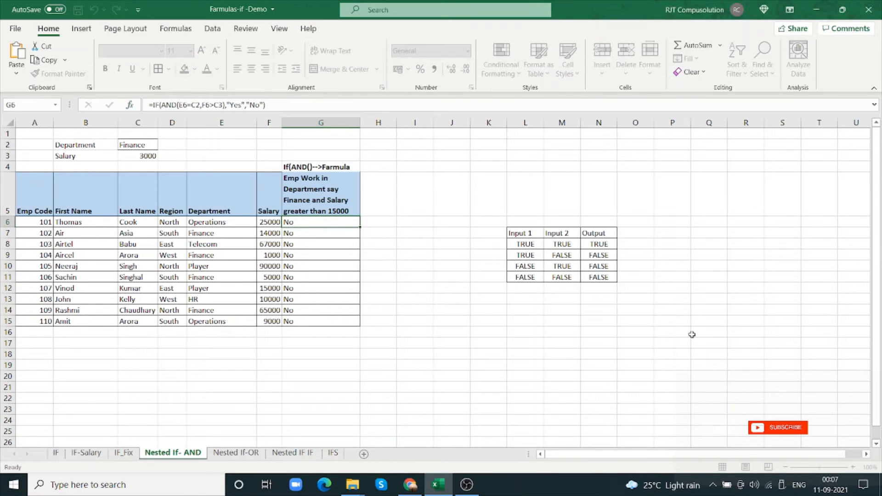
Inspect the cell references in the copied formulas in G7, G9 and G10
left_click(294, 232)
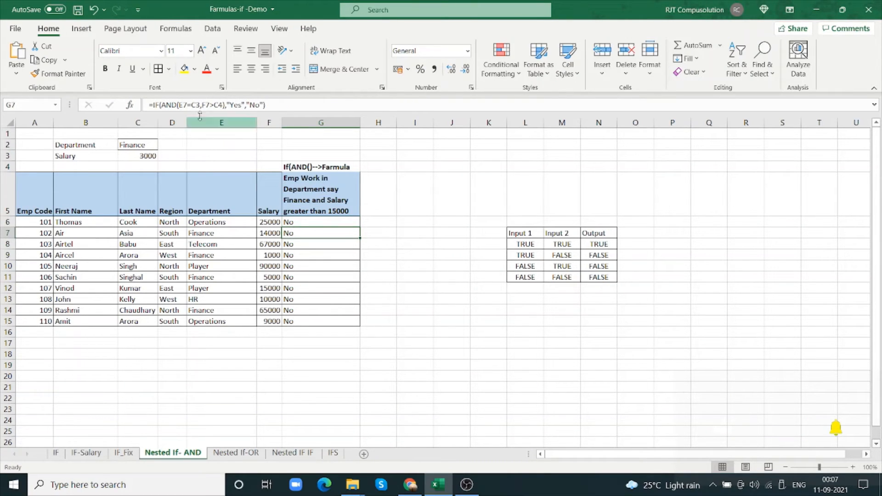
left_click(219, 105)
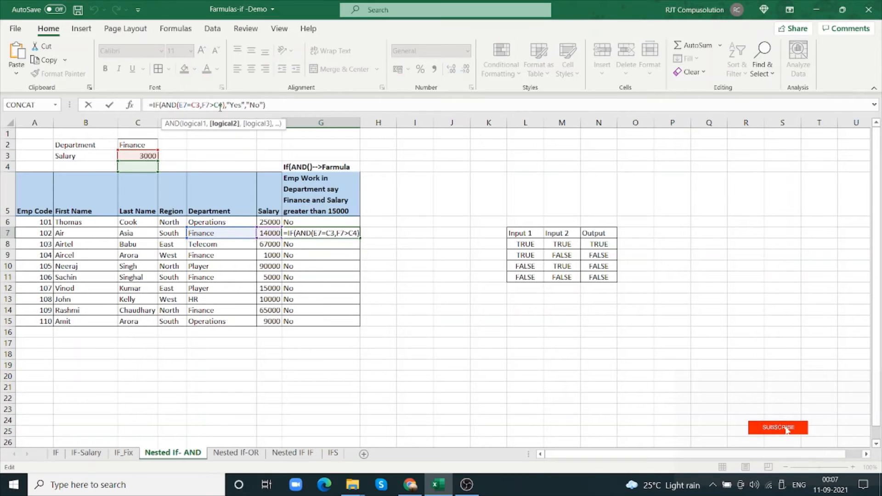
key("Escape")
left_click(324, 250)
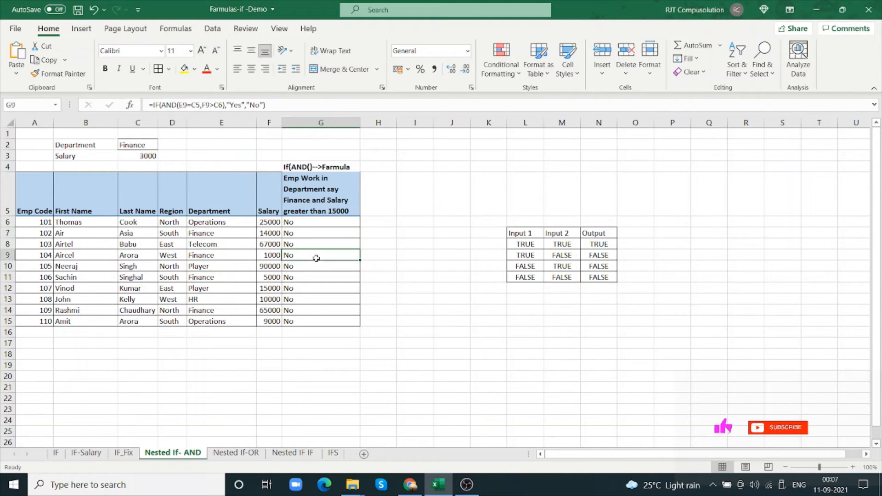
left_click(315, 267)
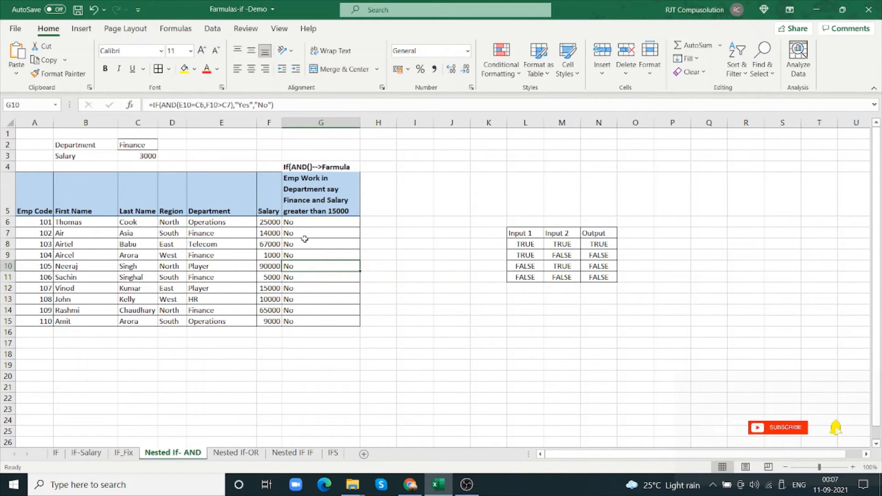
Make the criteria references absolute in G6's AND test, as $C$2 and $C$3, and fill the formula down to G15
left_click(300, 224)
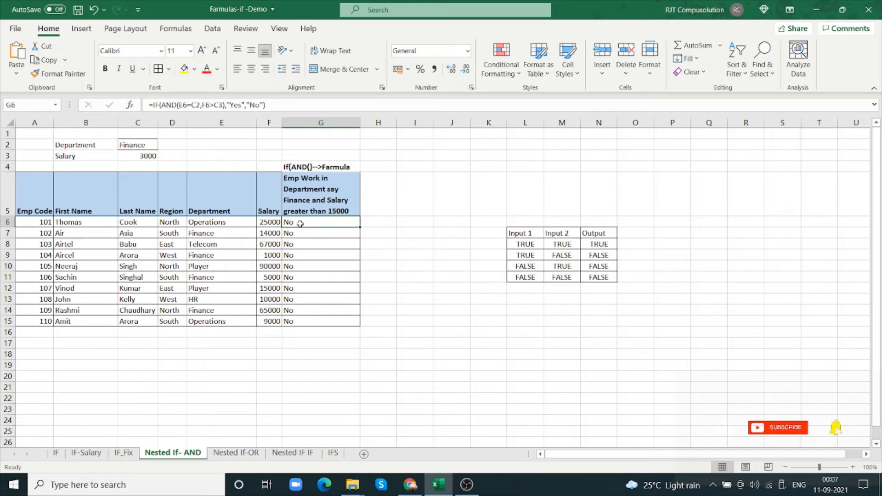
left_click(130, 106)
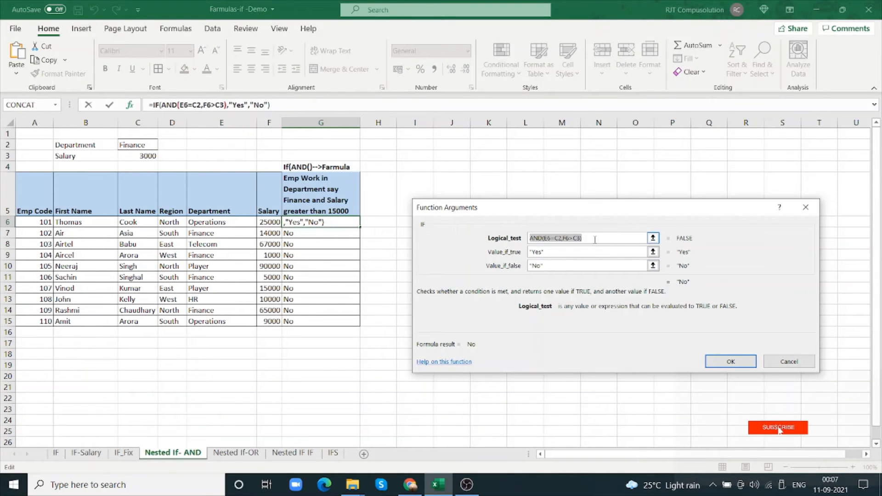
left_click(595, 238)
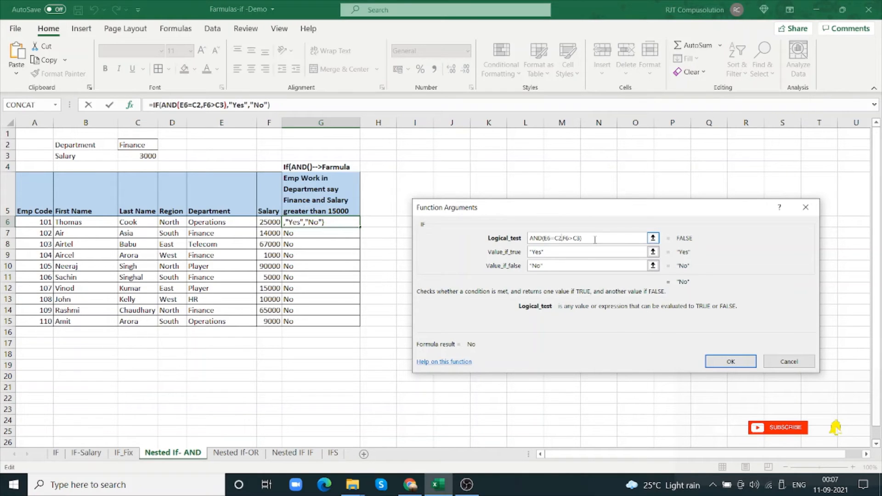
key("F4")
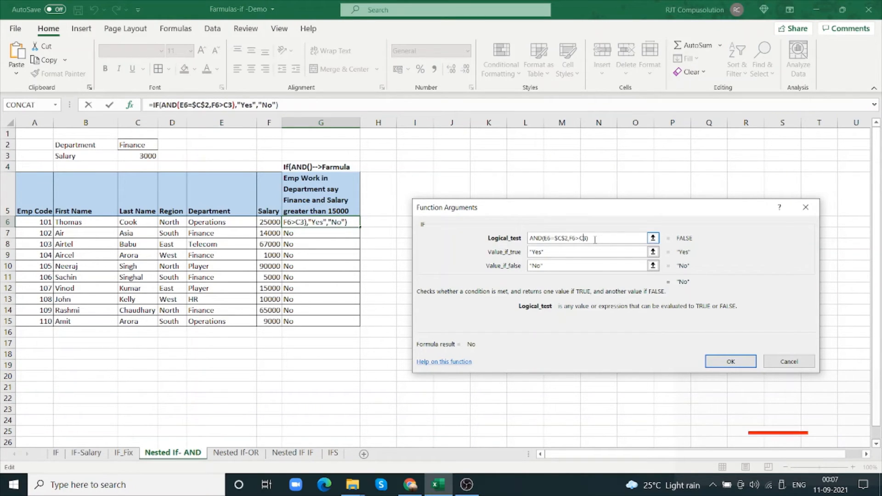
key("F4")
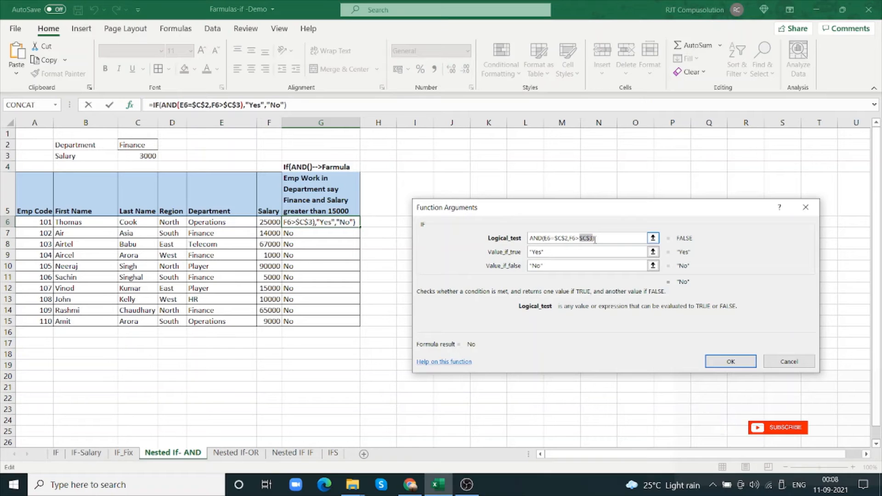
left_click(725, 362)
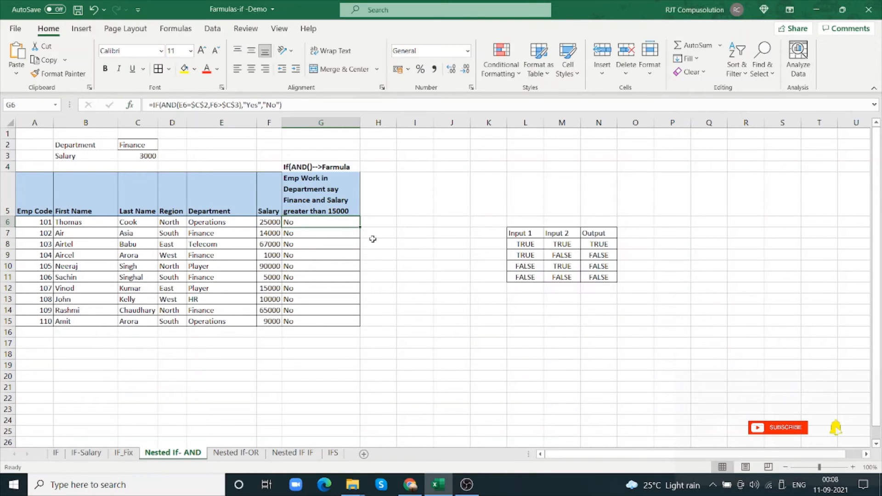
left_click_drag(360, 228, 353, 326)
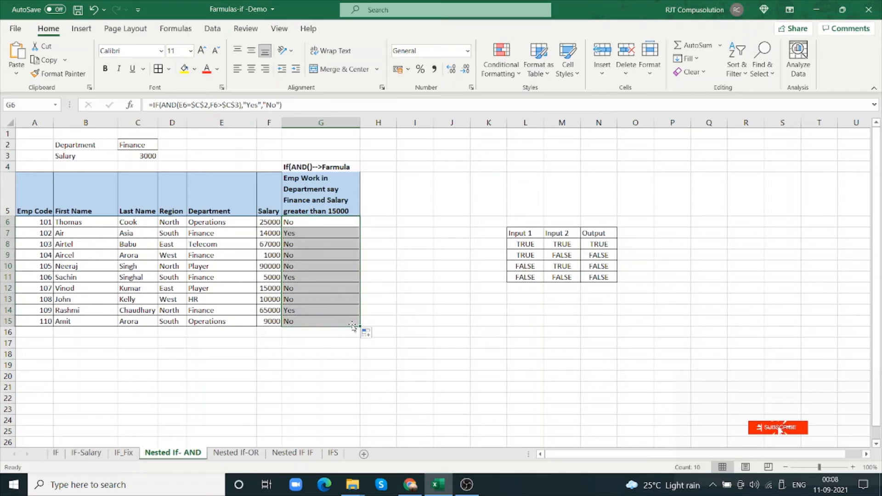
Examine the formula results in G6:G9 against each row's department and salary
left_click(314, 235)
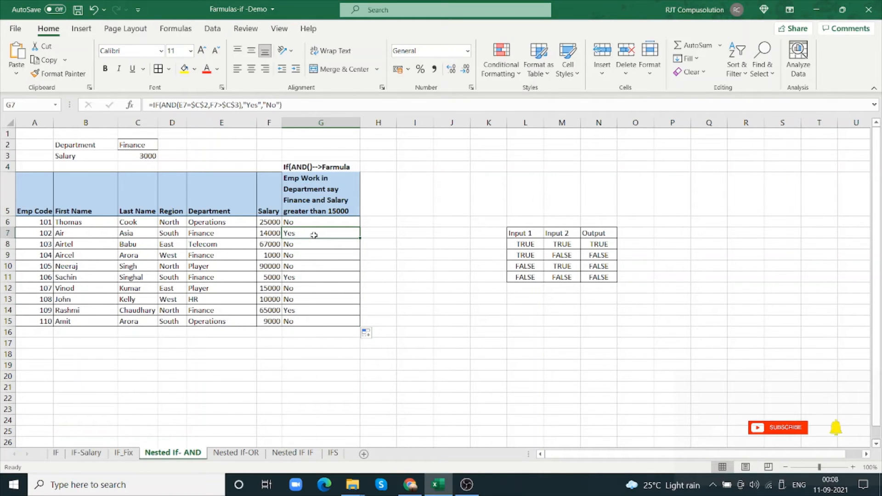
left_click(300, 220)
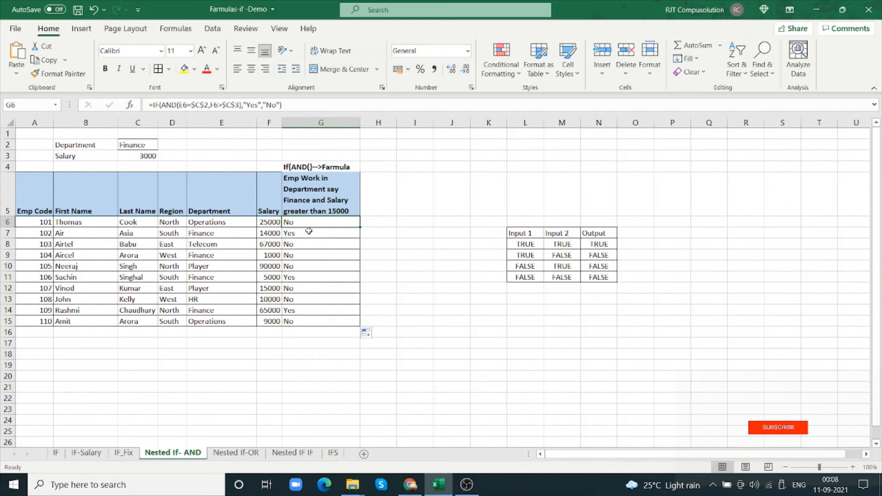
left_click(210, 235)
left_click(274, 234)
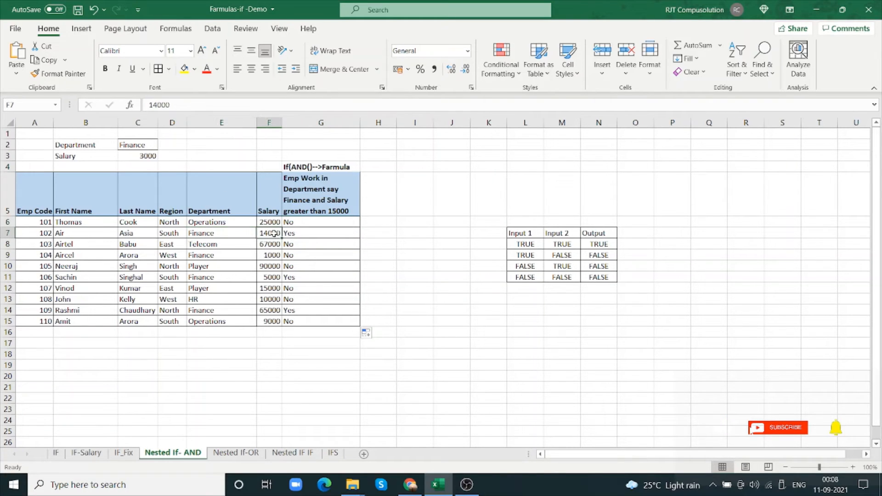
left_click(300, 235)
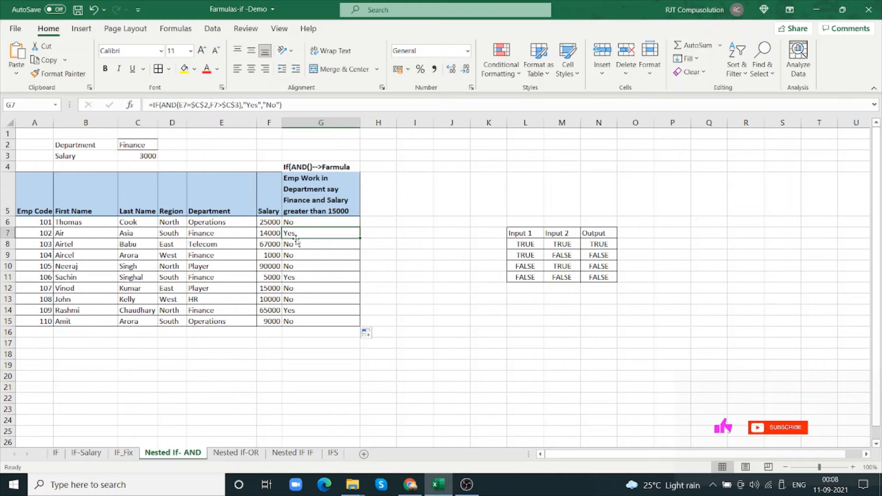
left_click(232, 246)
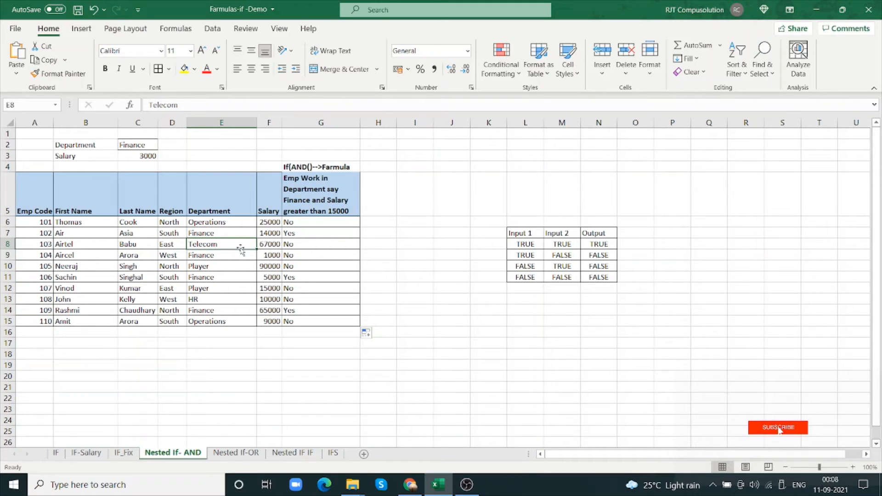
left_click(293, 248)
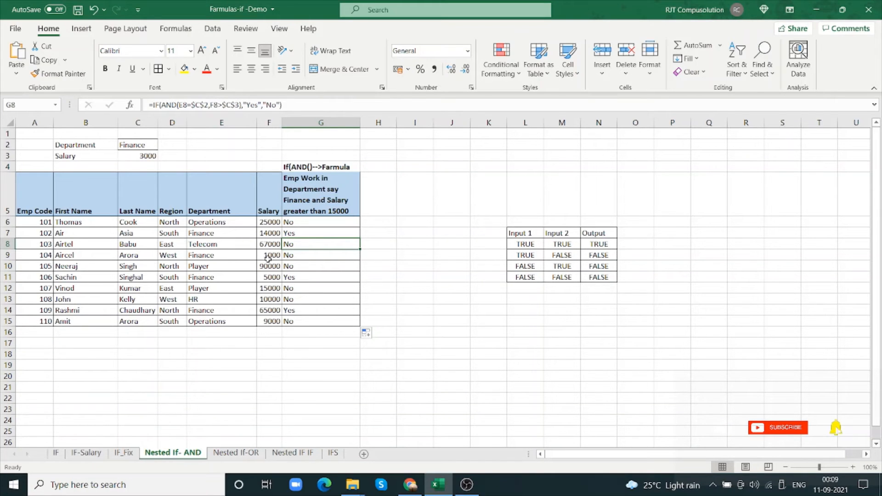
left_click(240, 255)
left_click(310, 258)
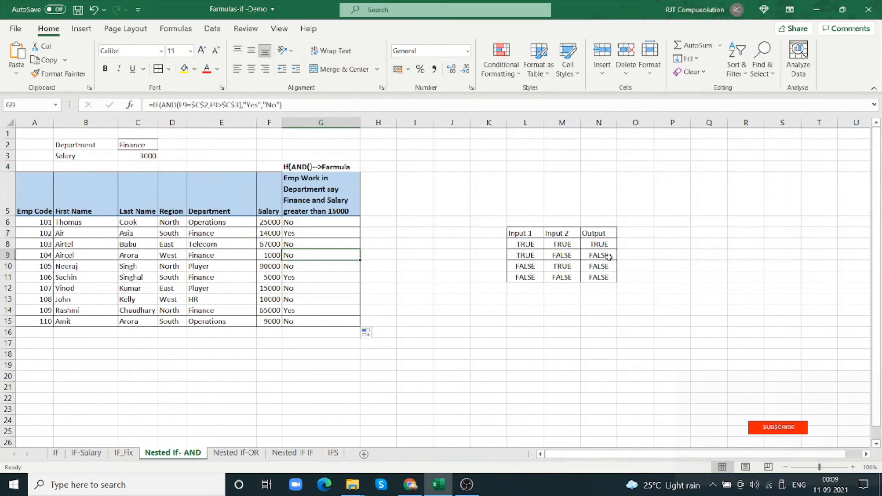
On the Nested If-OR sheet, start an IF formula with a nested OR in G6 and open the OR's function arguments
left_click(321, 244)
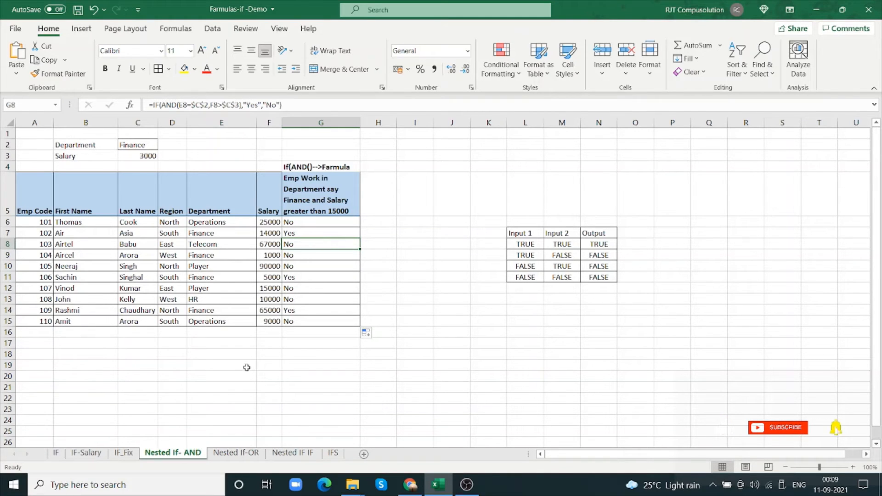
left_click(244, 455)
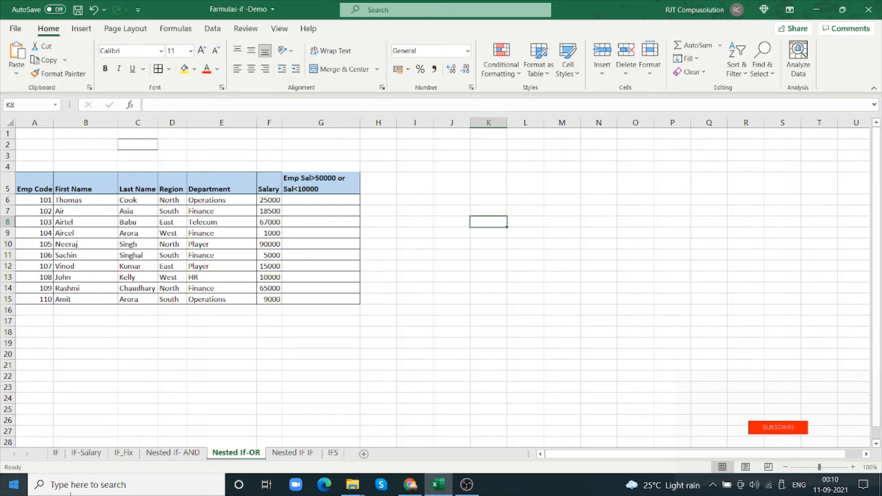
left_click(322, 203)
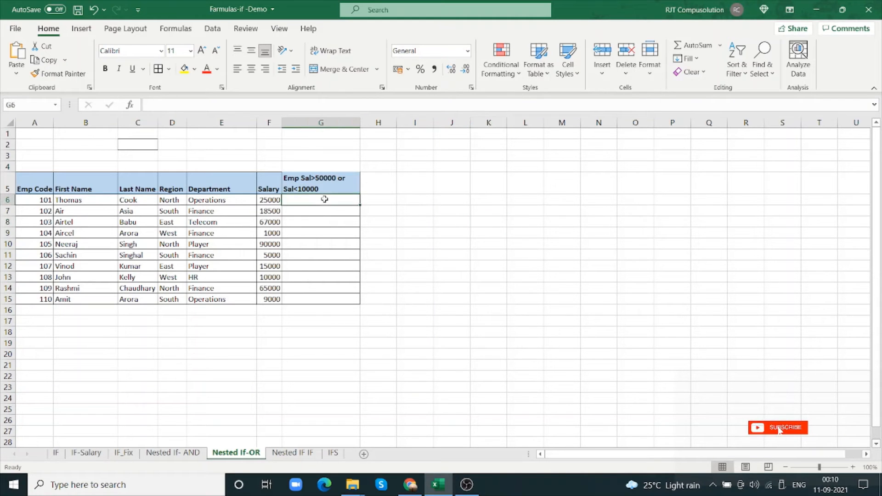
type("=if")
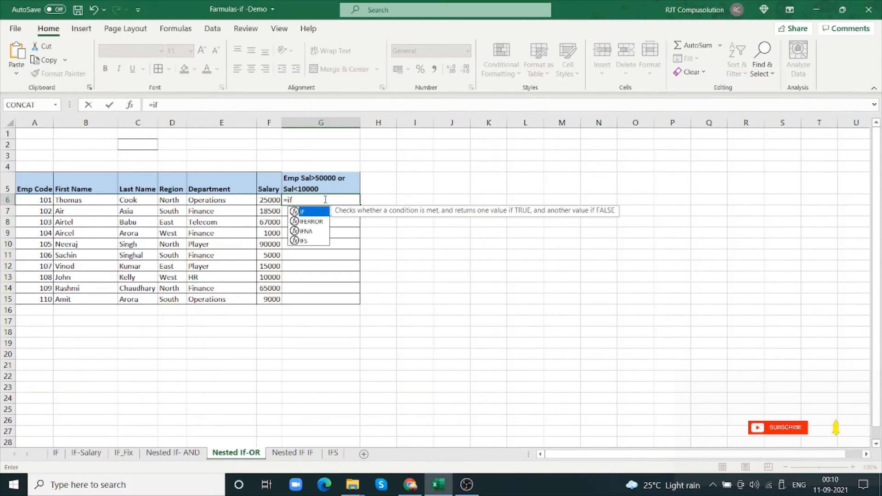
type("(")
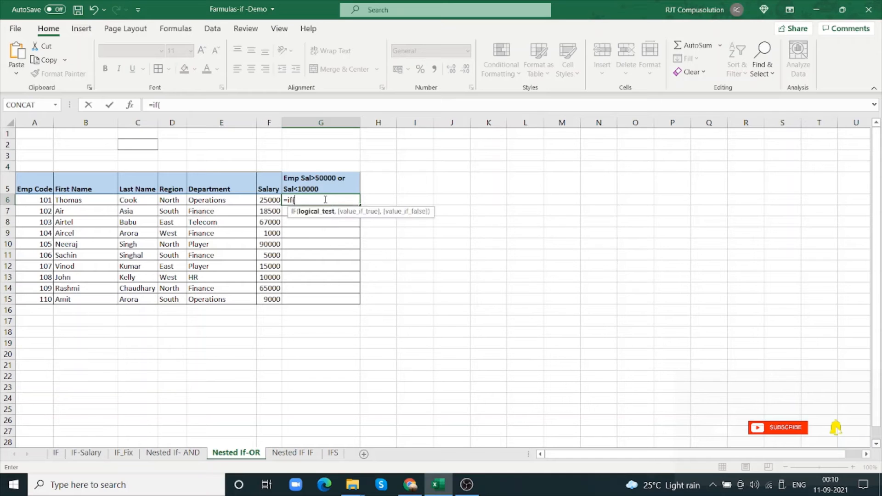
type("OR(")
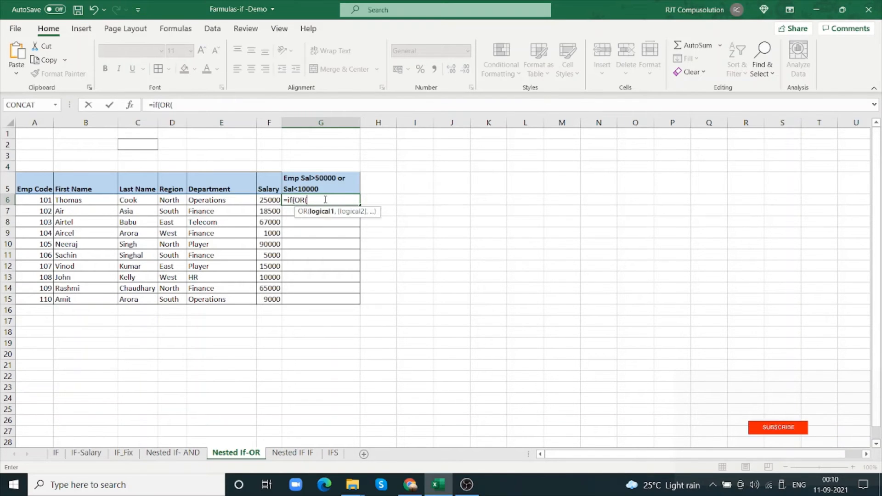
left_click(130, 105)
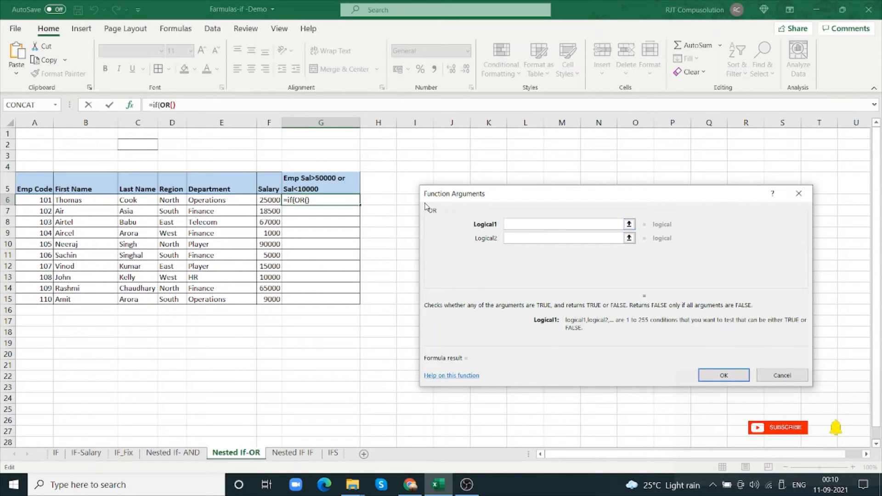
Enter the OR conditions F6>50000 and F6<10000 for the salary in G6's formula
left_click(274, 200)
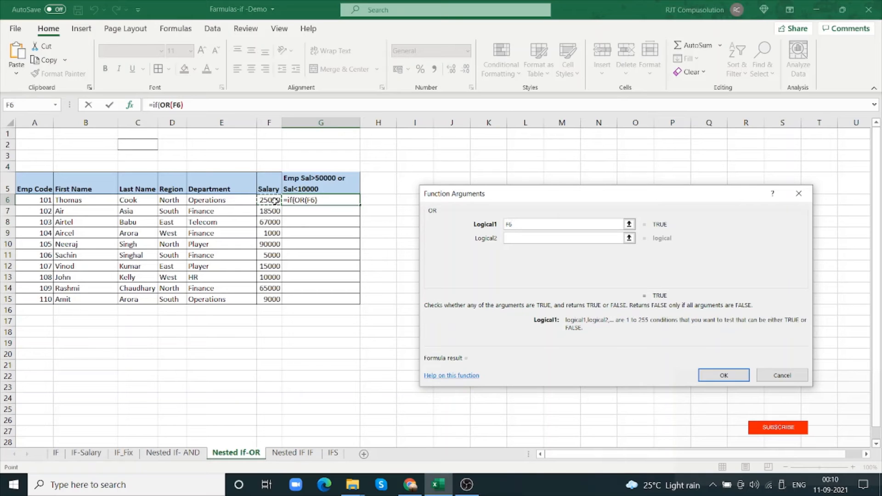
type(">")
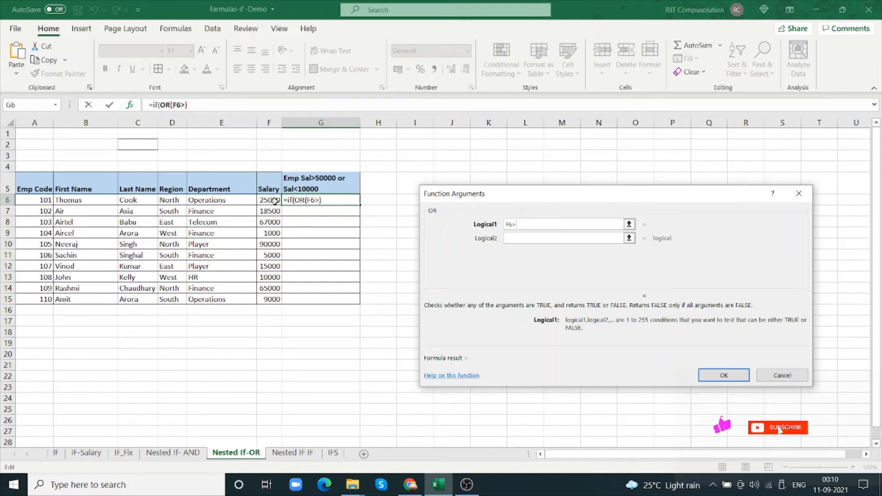
type("5000")
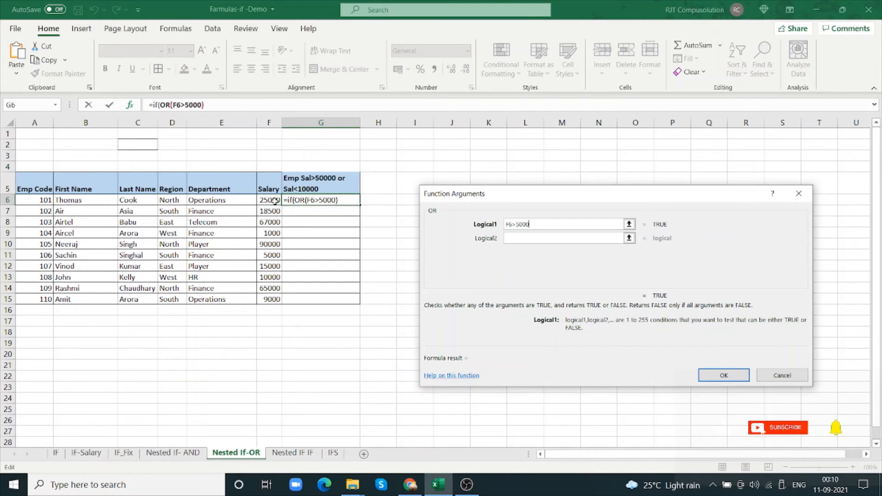
type("0")
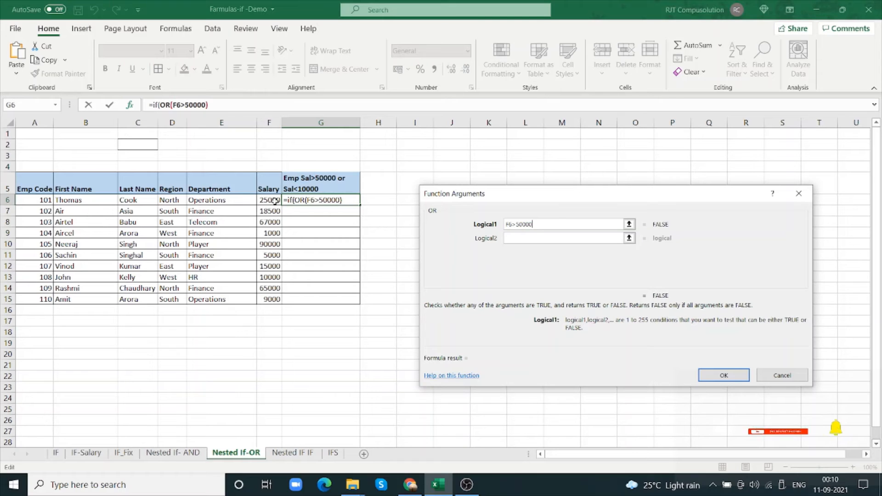
type(",")
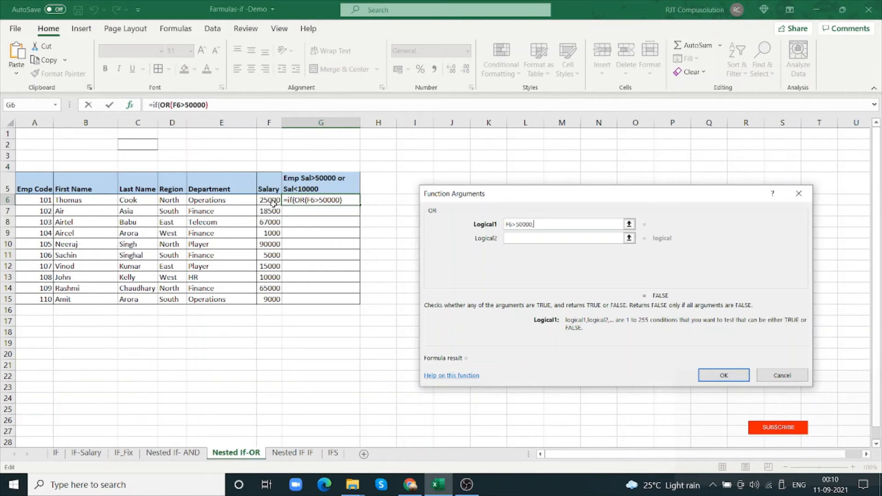
type("F6<")
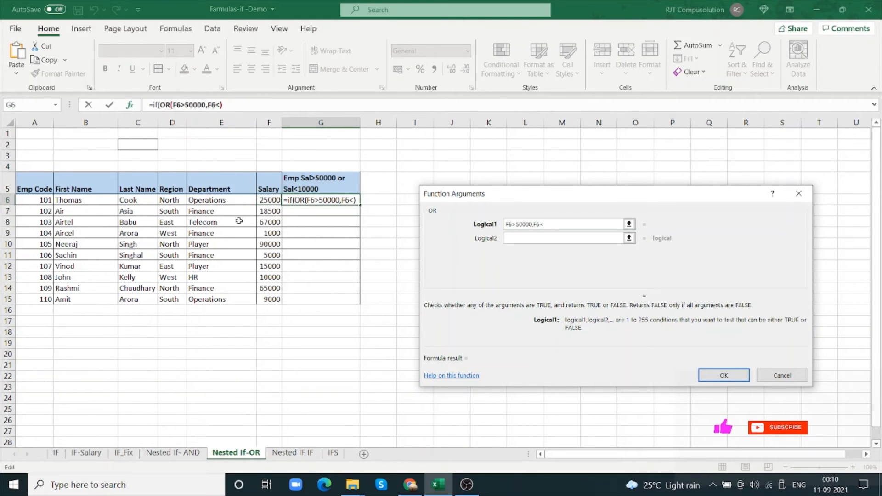
type("10000")
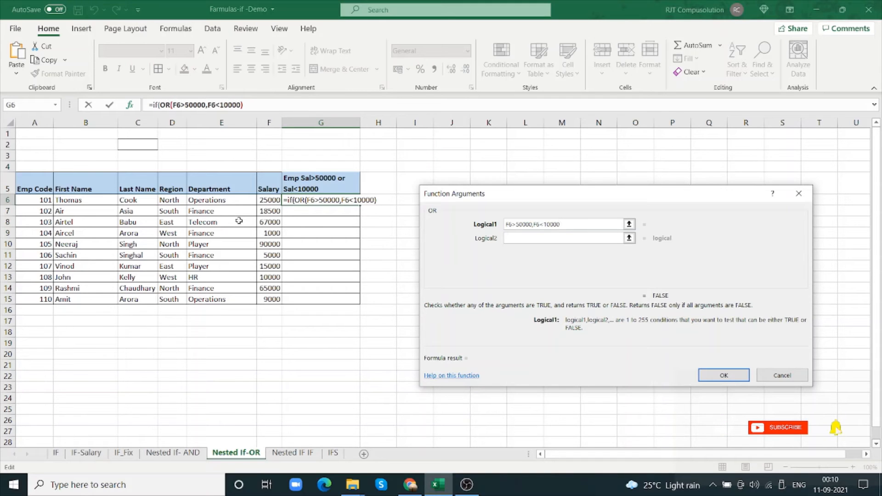
key("Tab")
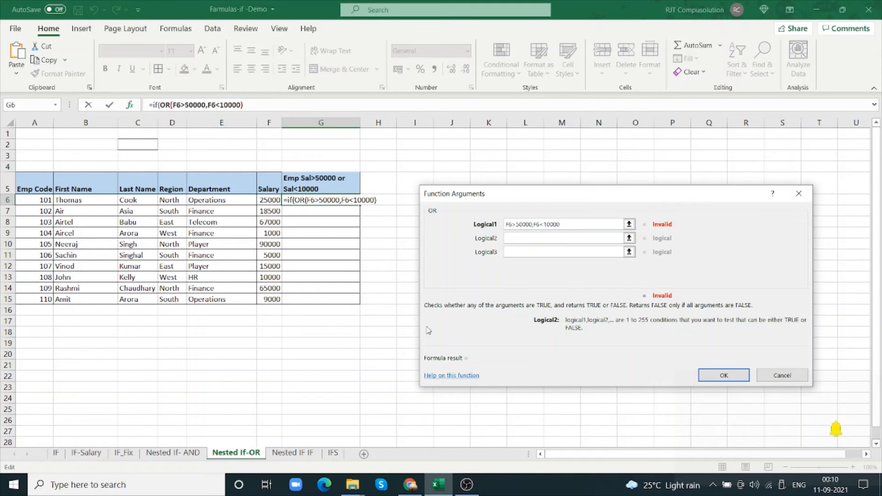
Compare the OR and outer IF function arguments, ending on the IF arguments with the OR as its logical test
left_click(266, 107)
type(",")
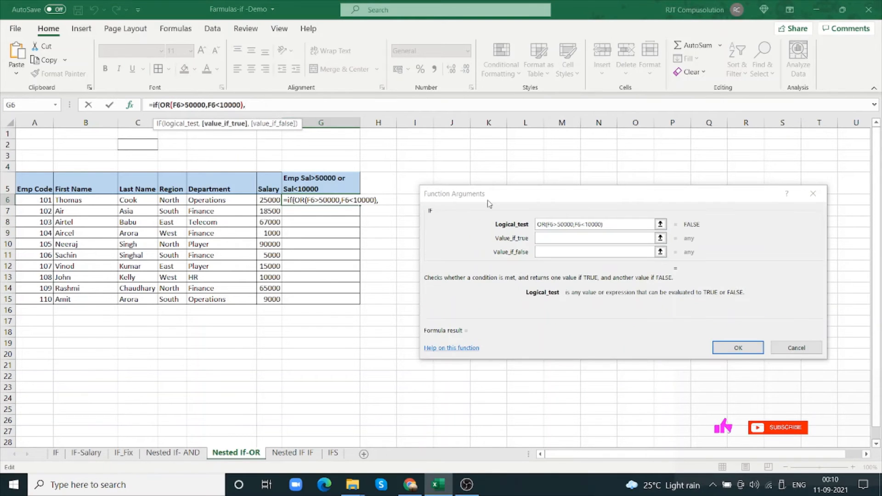
key("BackSpace")
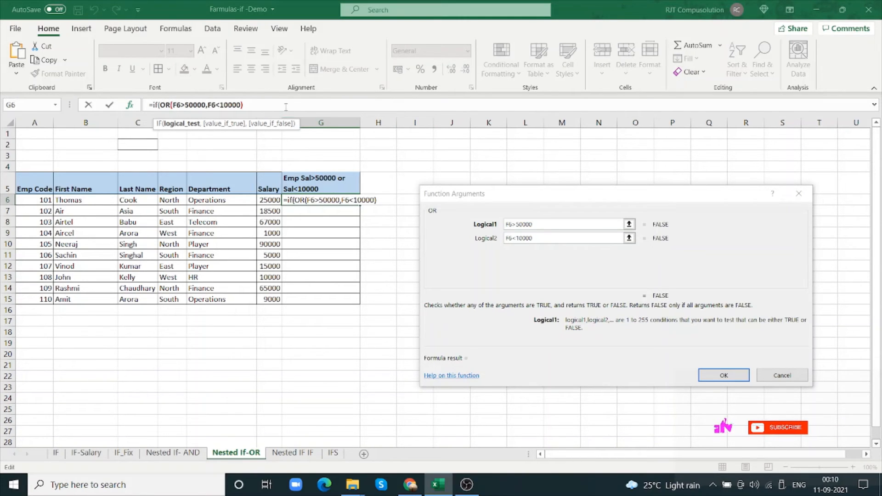
type(",")
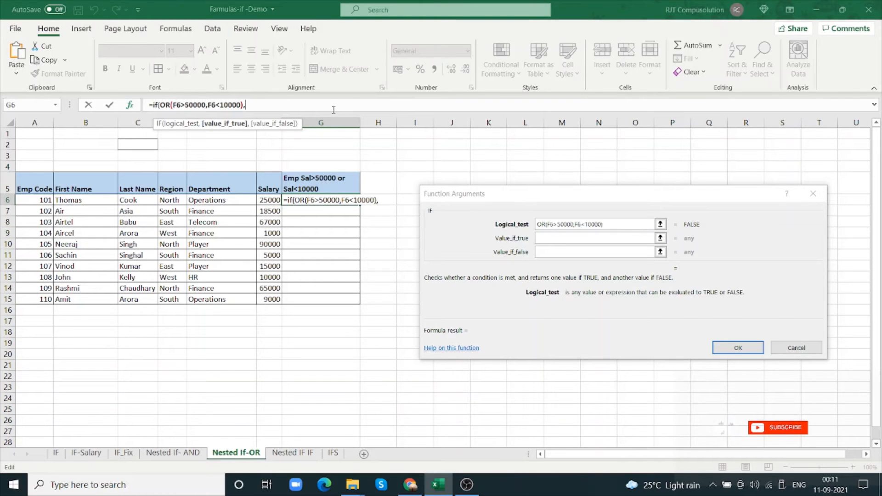
key("BackSpace")
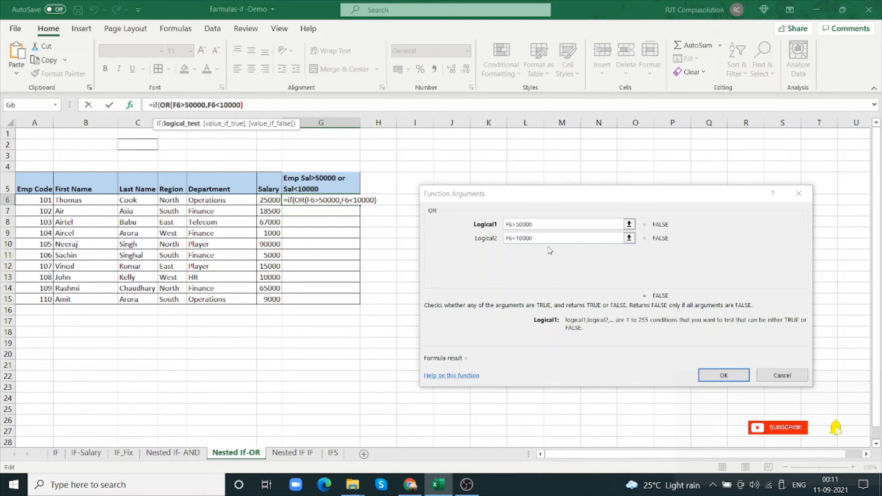
type(",")
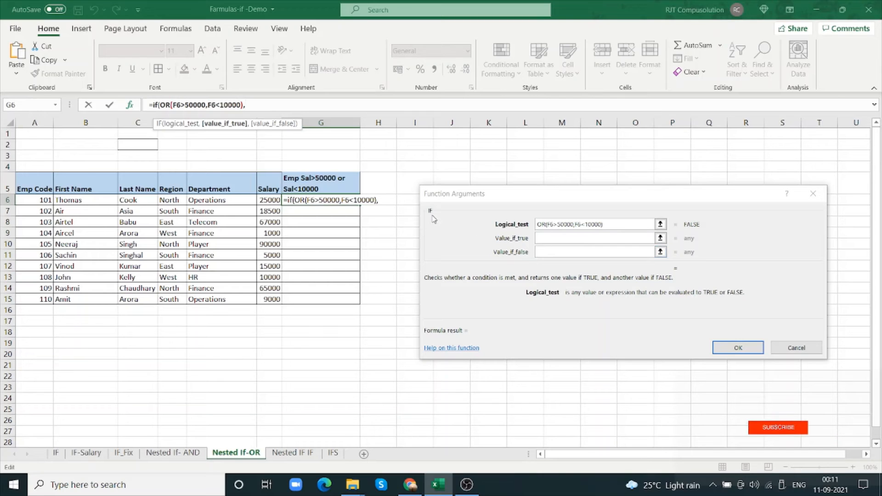
Set G6's IF formula to return "Yes" when true and "No" when false, and fill it down to G15
left_click(572, 239)
type("yES")
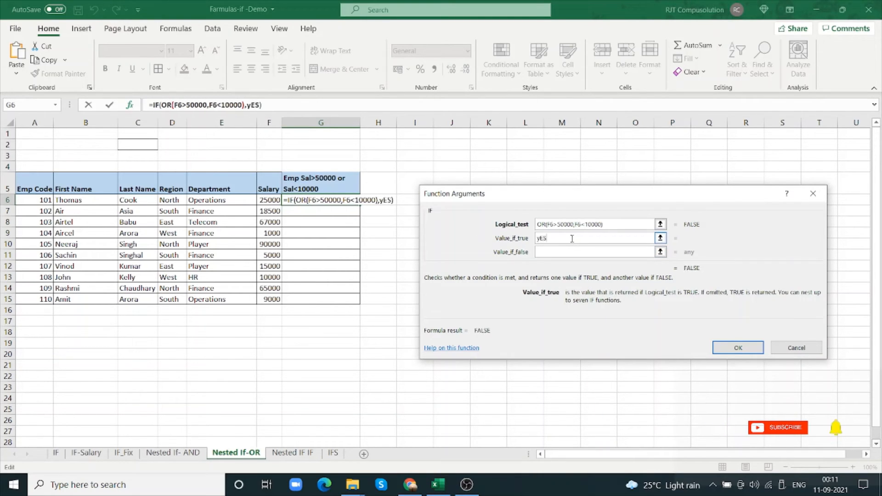
key("BackSpace")
key("BackSpace")
type("Yes")
key("Tab")
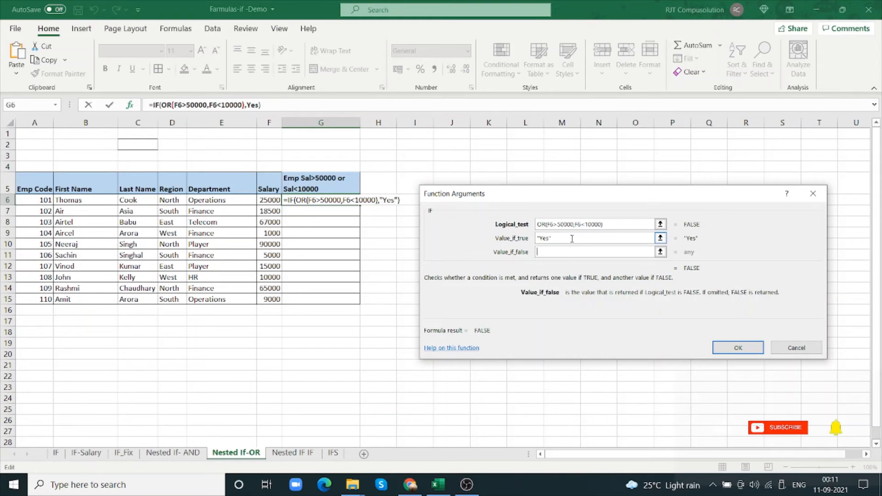
type("No")
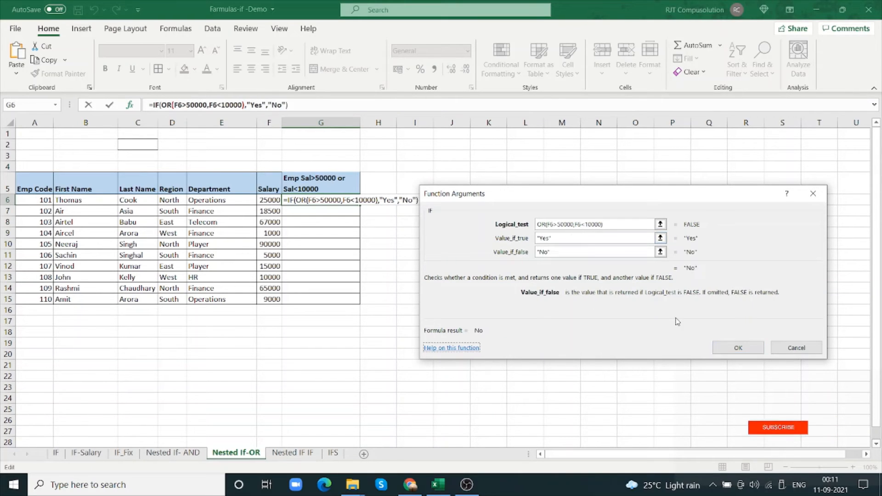
left_click(735, 347)
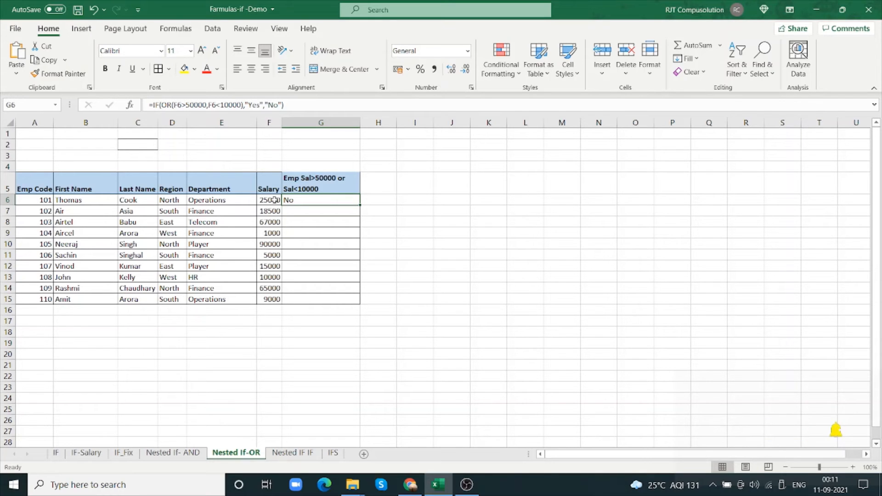
left_click_drag(360, 203, 353, 301)
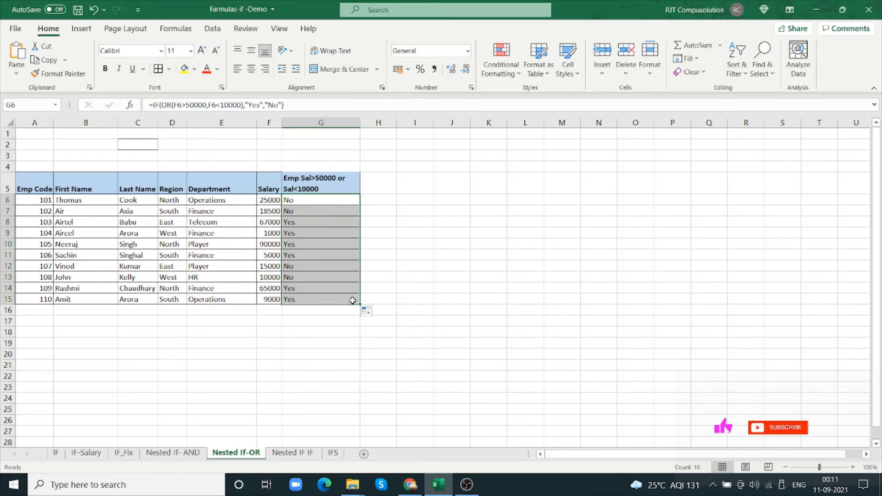
Check the OR formula results in G6:G8 against each employee's salary in column F
left_click(306, 200)
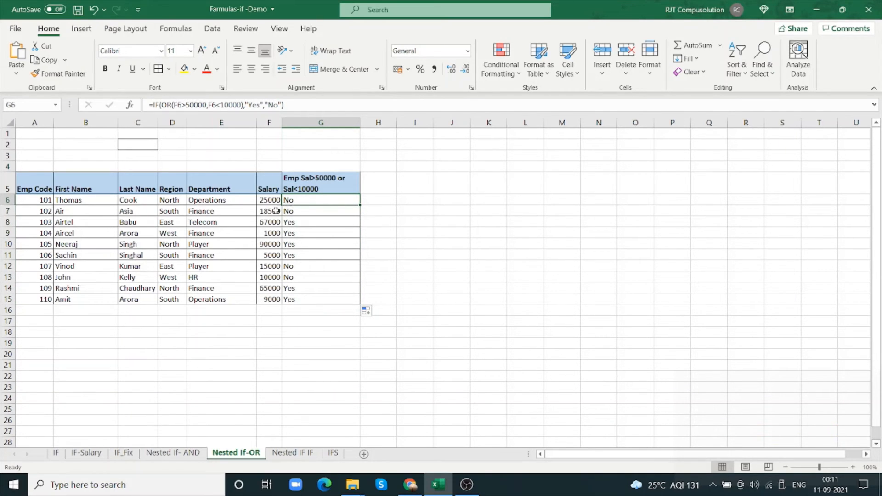
left_click(309, 212)
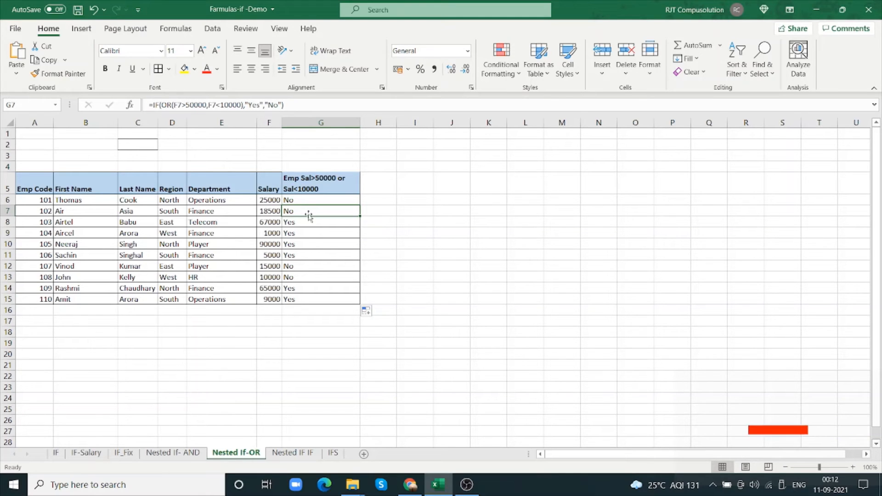
left_click(274, 222)
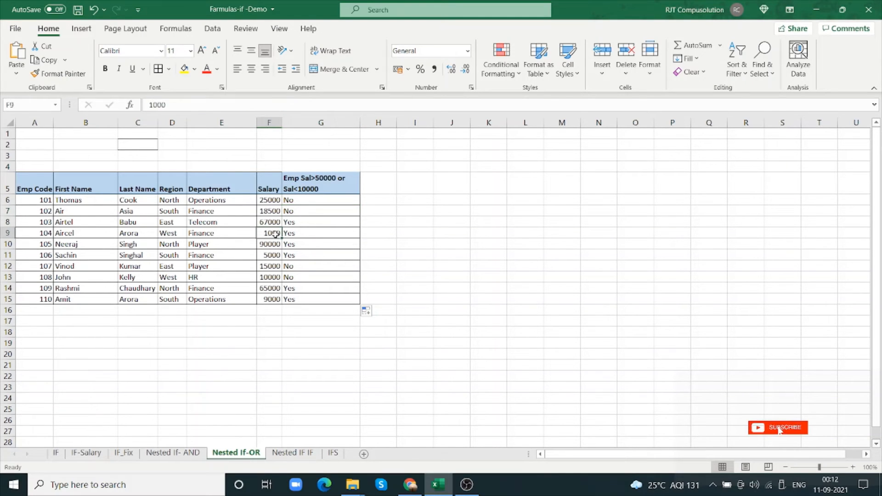
left_click(318, 222)
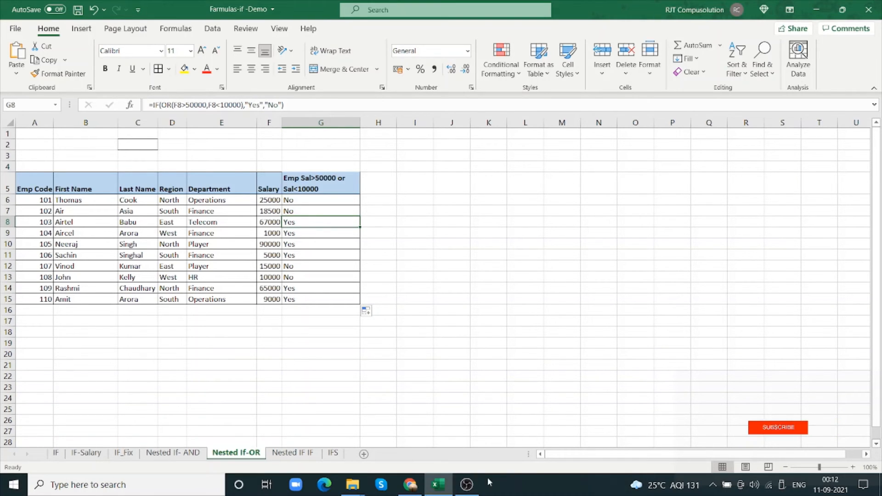
left_click(338, 342)
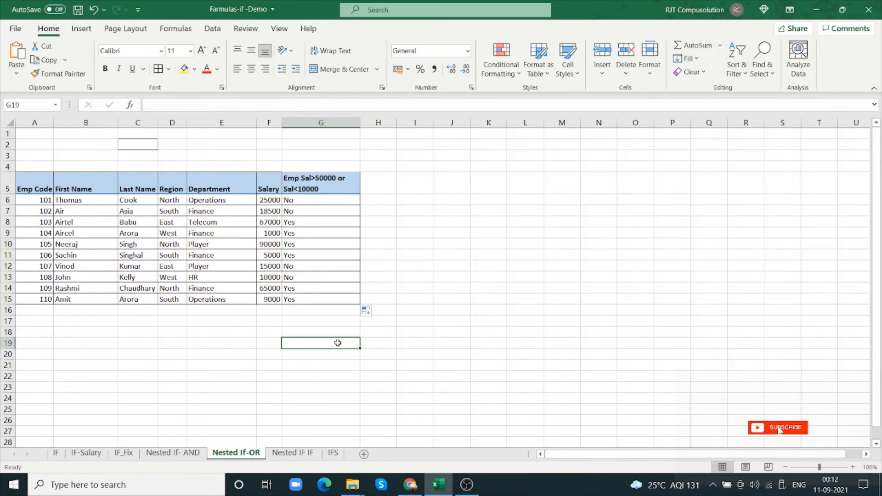
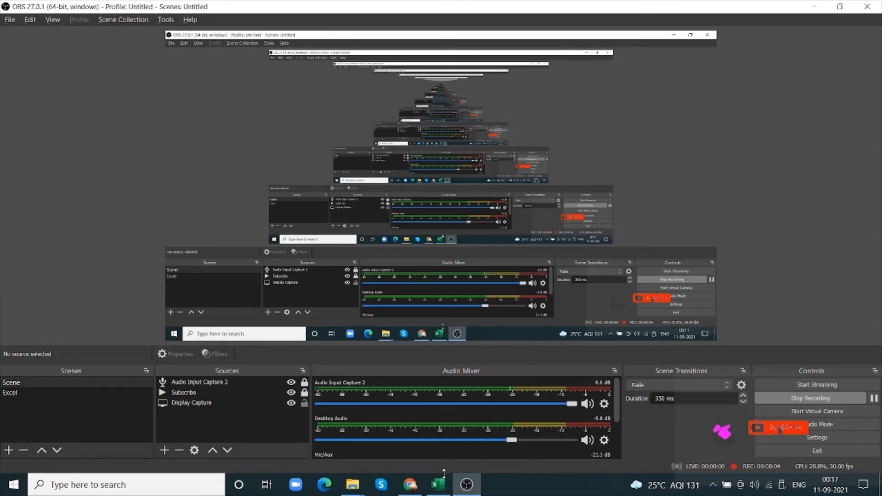
Switch to Excel and start an IF formula in D11 that returns "A" when C11>80
left_click(438, 485)
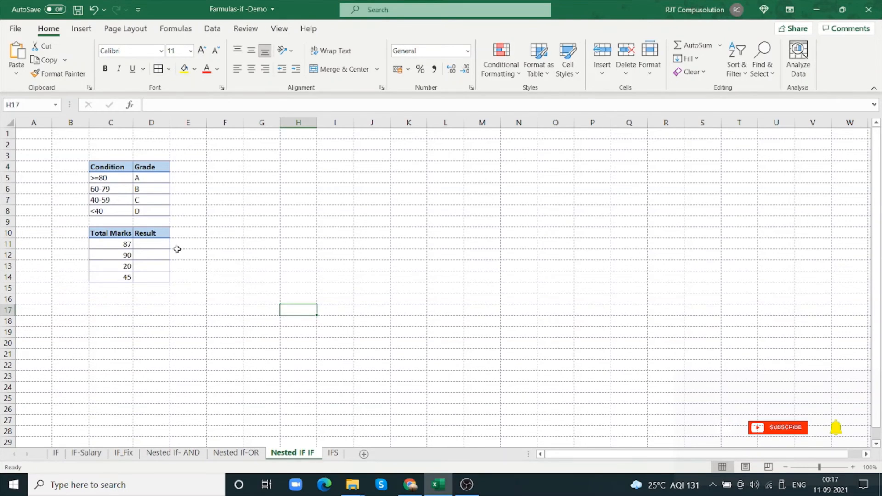
left_click(159, 243)
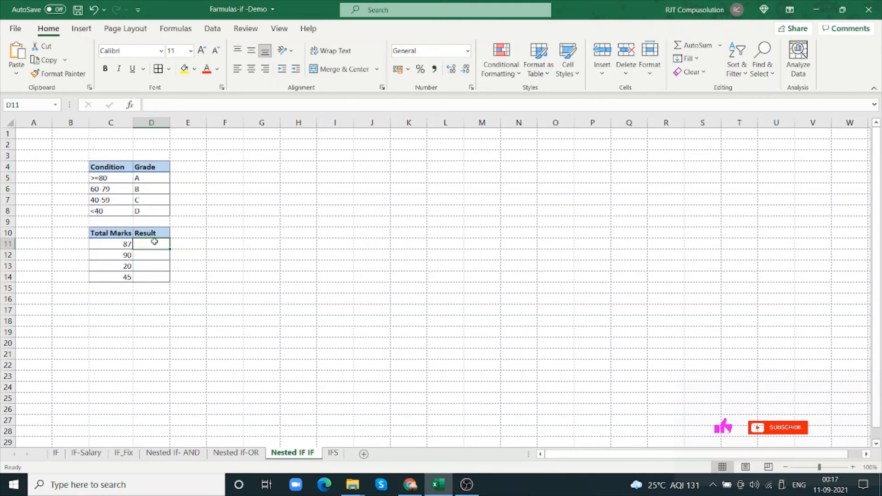
type("=I")
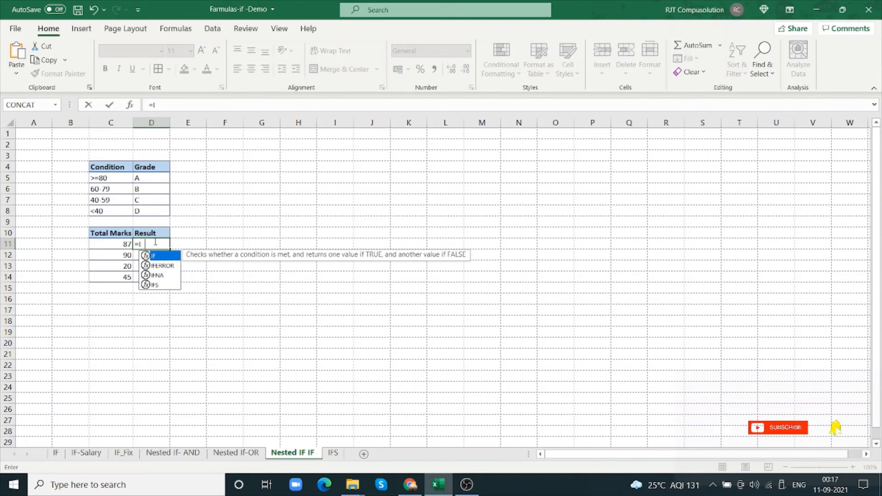
type("F(")
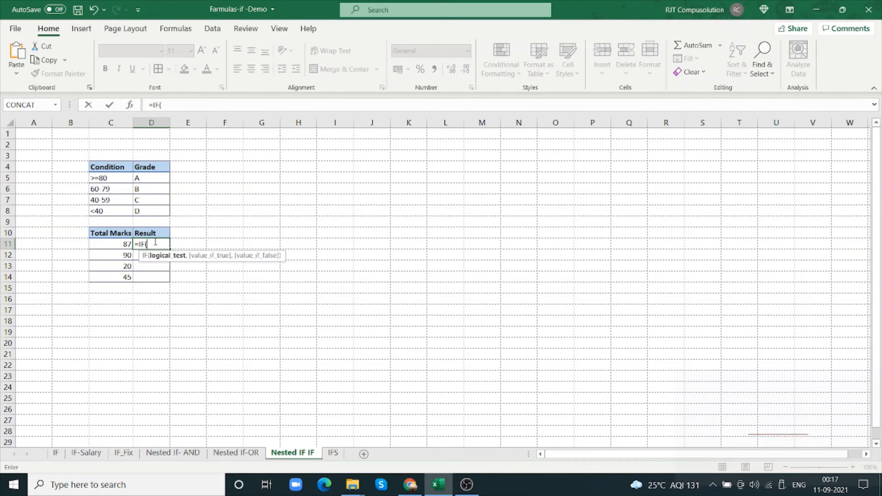
left_click(122, 242)
type(">80")
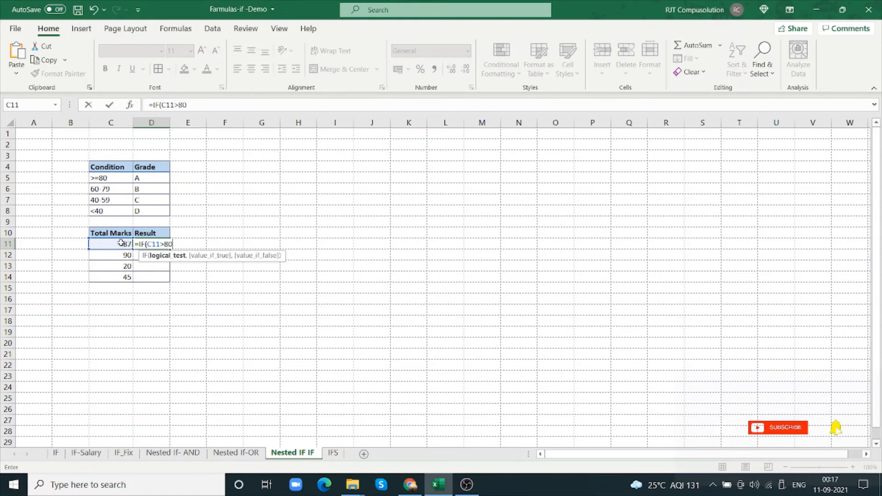
type(",\"")
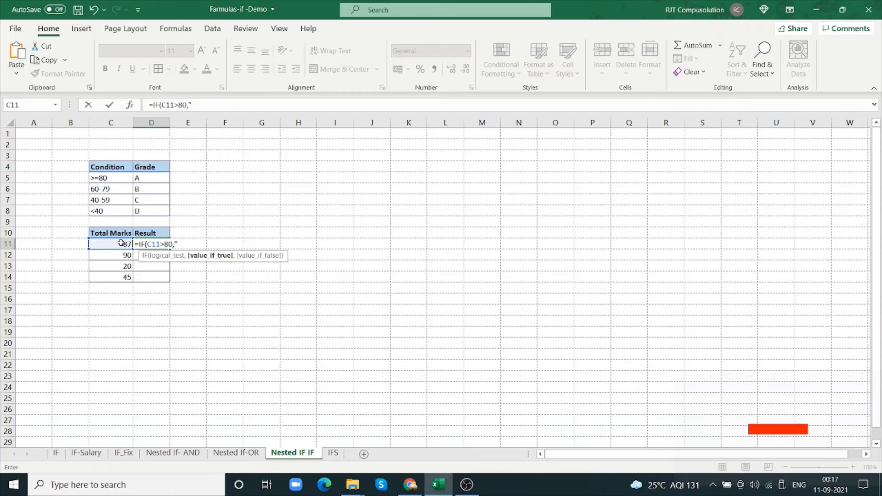
type("A\"")
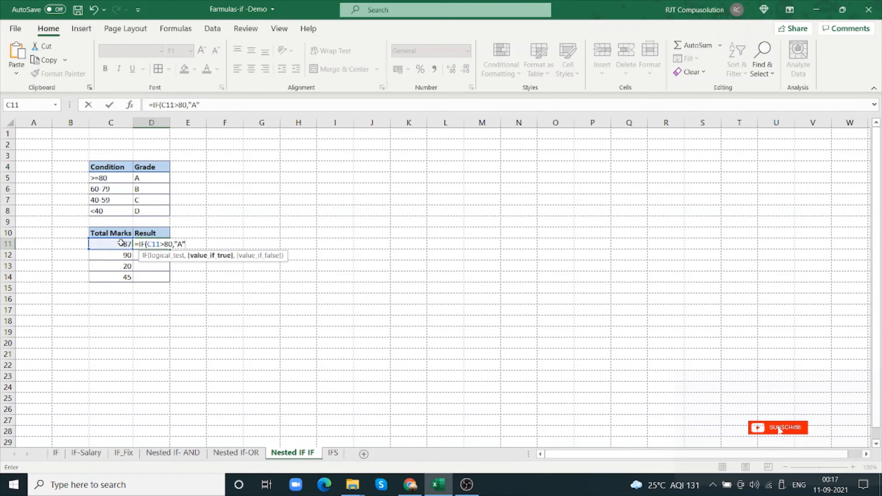
type(",")
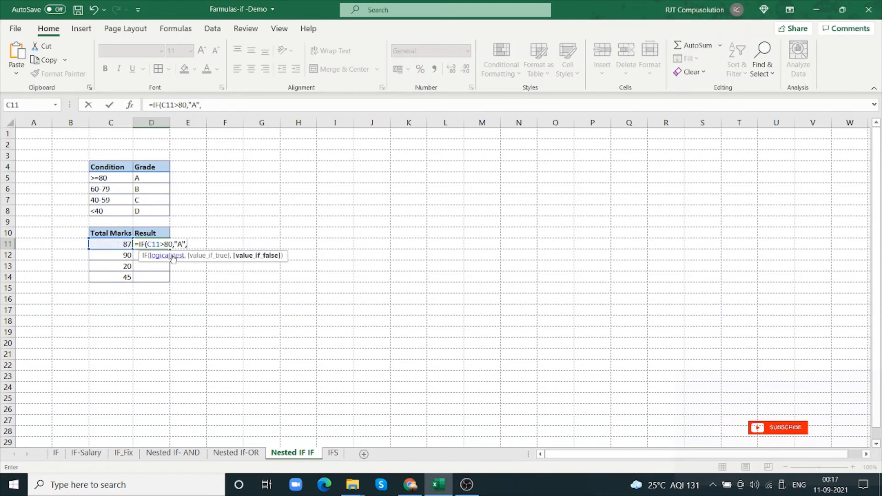
type("IF")
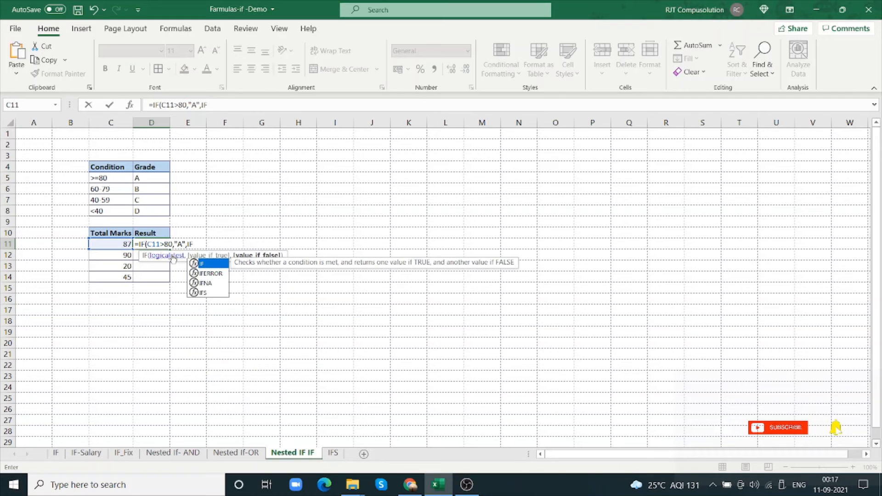
type("(")
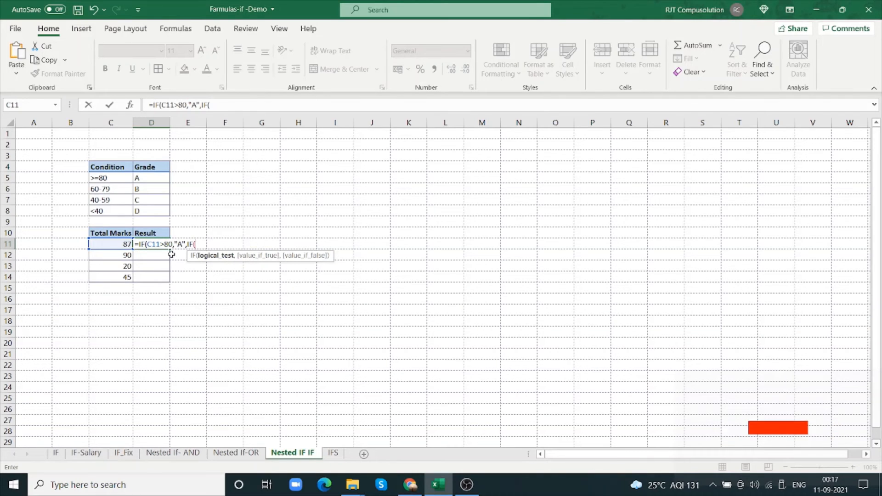
Nest a second IF as the false value in D11's formula, returning "B" when C11>60
left_click(121, 245)
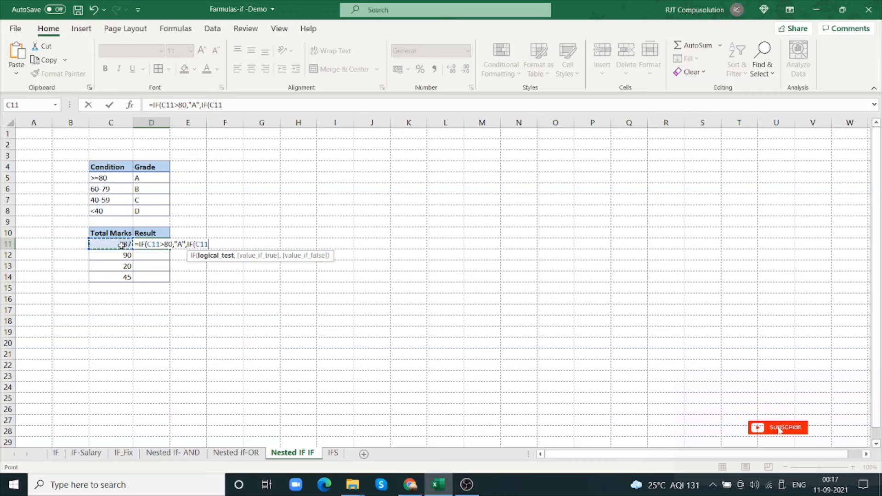
type(">60")
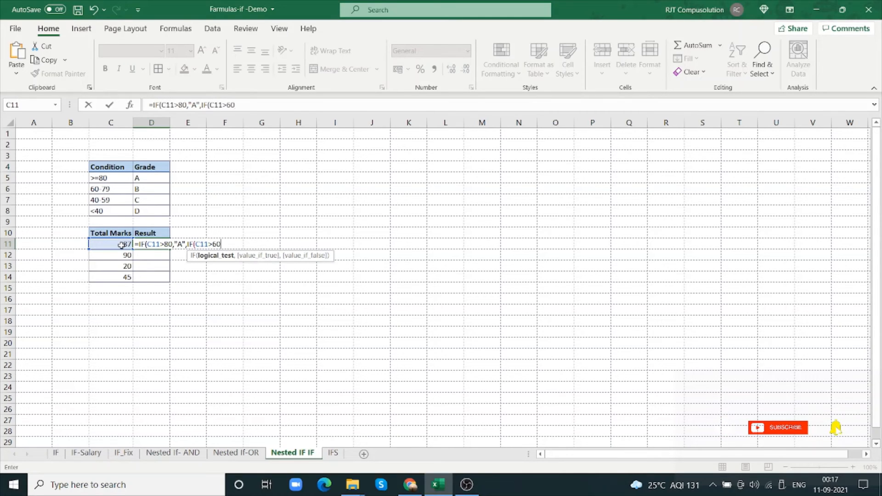
type(",\"b")
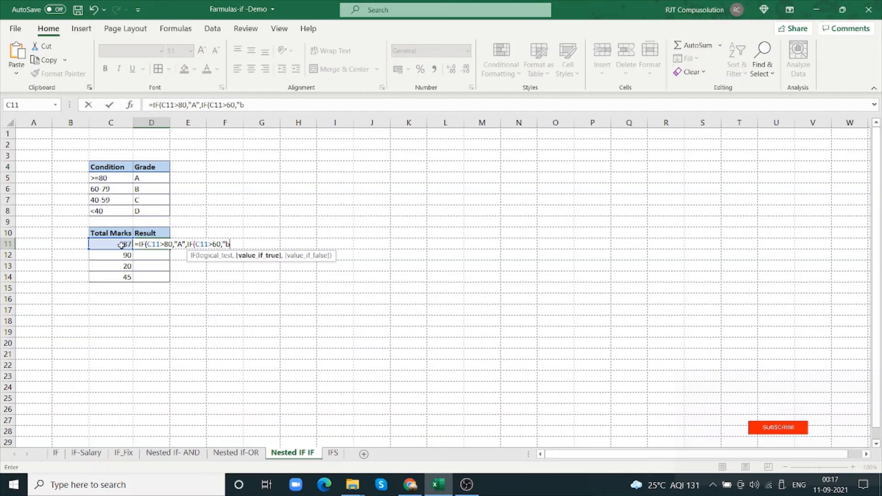
type("B")
type(",")
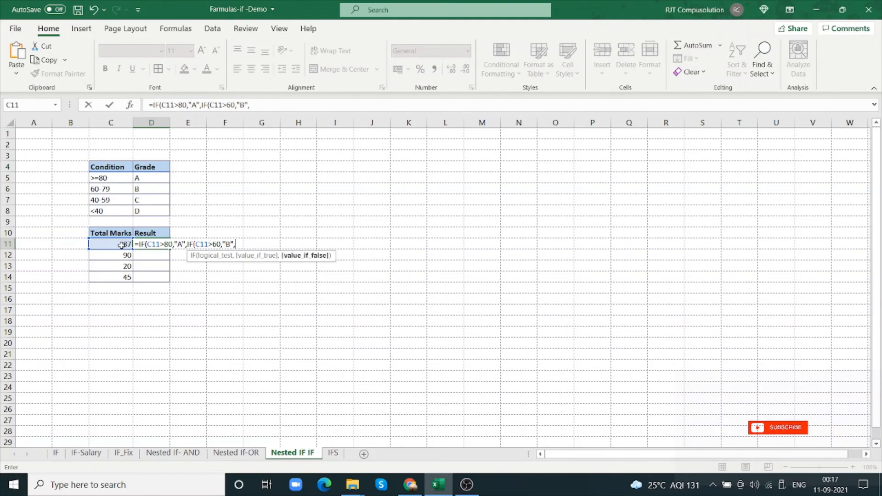
type("IF(")
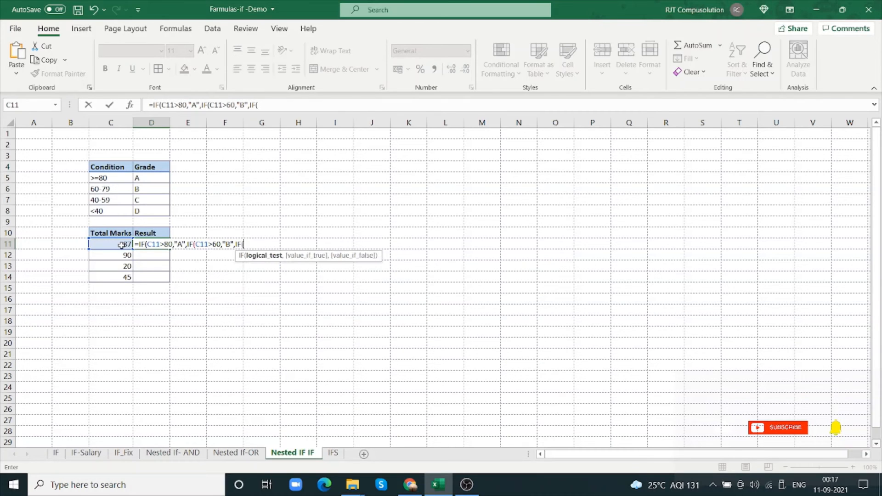
Nest a third IF in D11's formula that returns "C" when C11>40
left_click(123, 244)
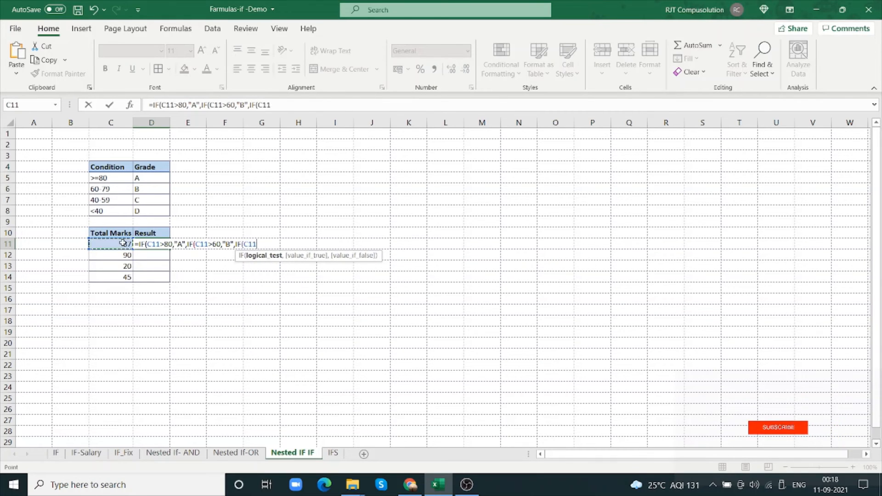
type(">")
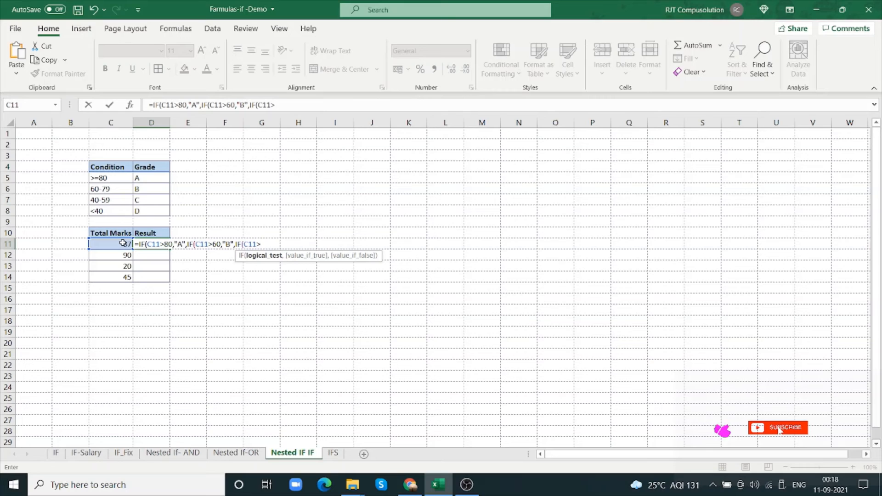
type("40,\"C")
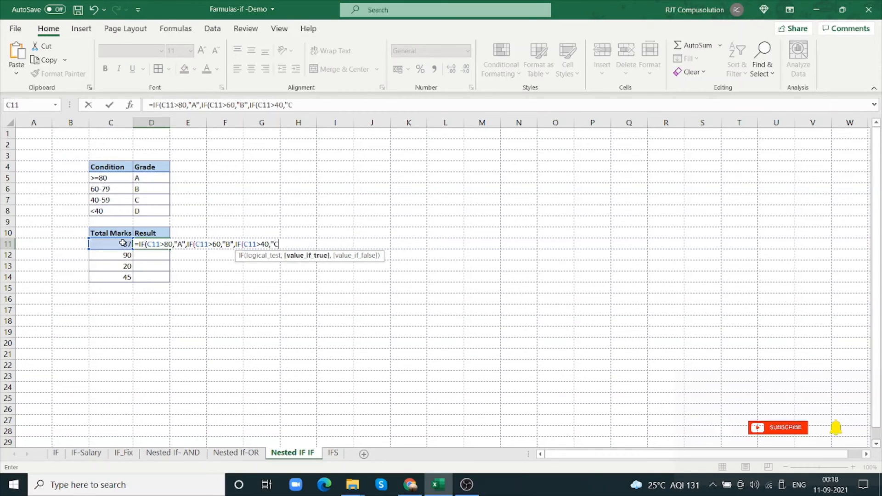
type("\",")
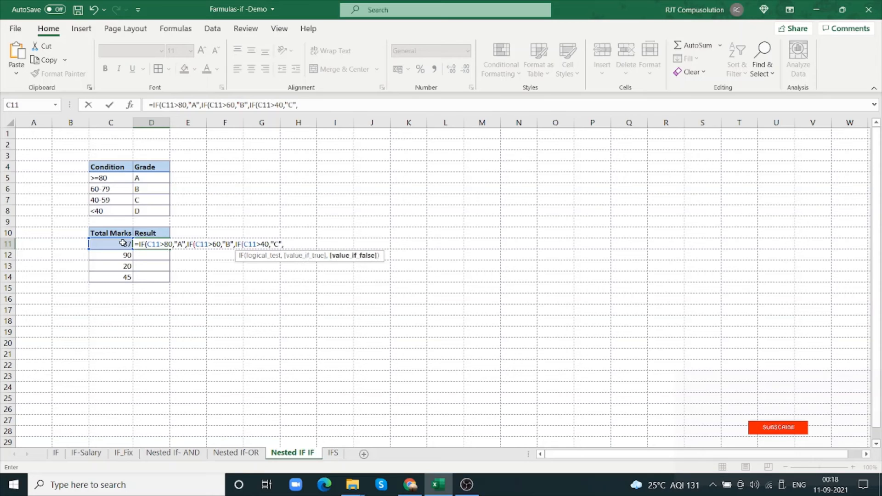
type("\"D\"")
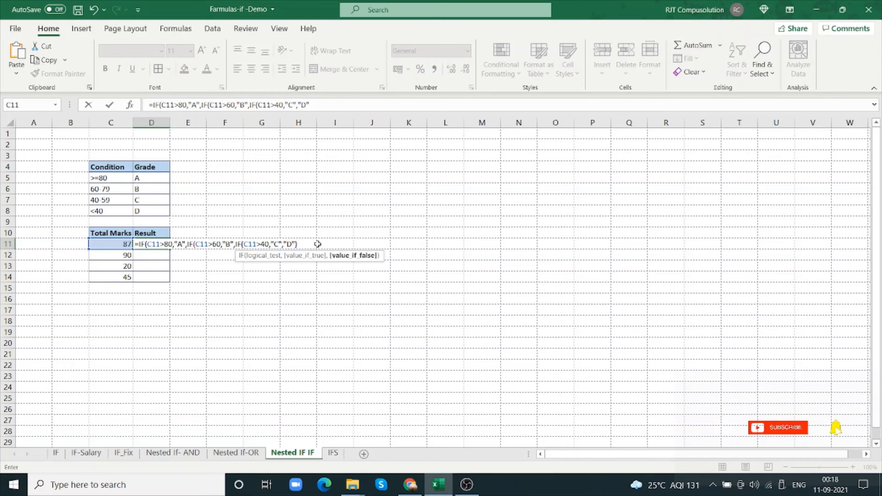
Complete D11's nested IF formula with "D" as the final false value, and fill it down to D14
type(")))")
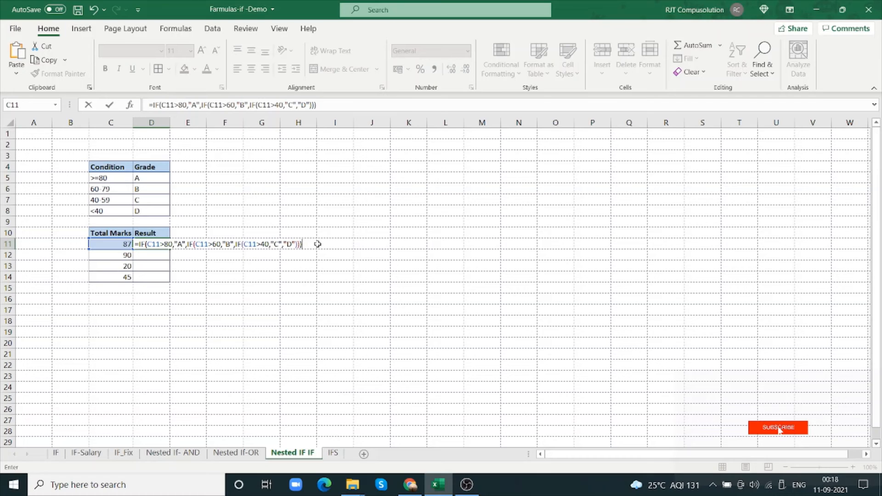
key("Return")
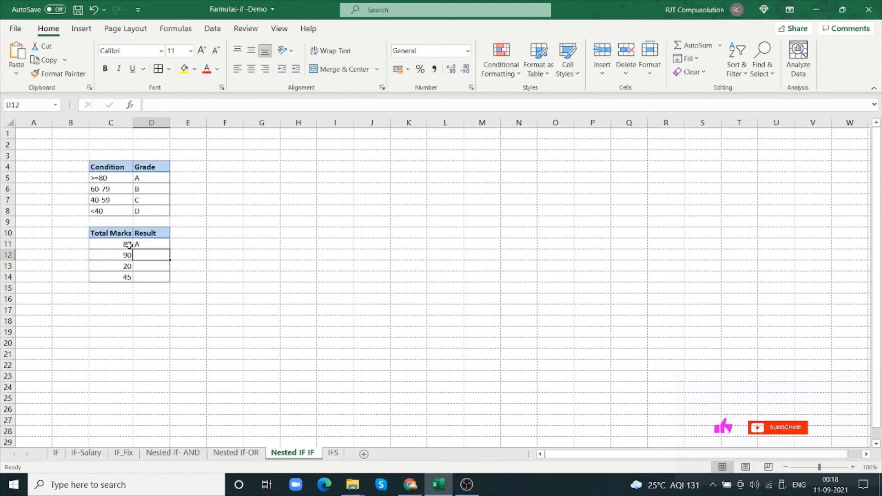
left_click(162, 245)
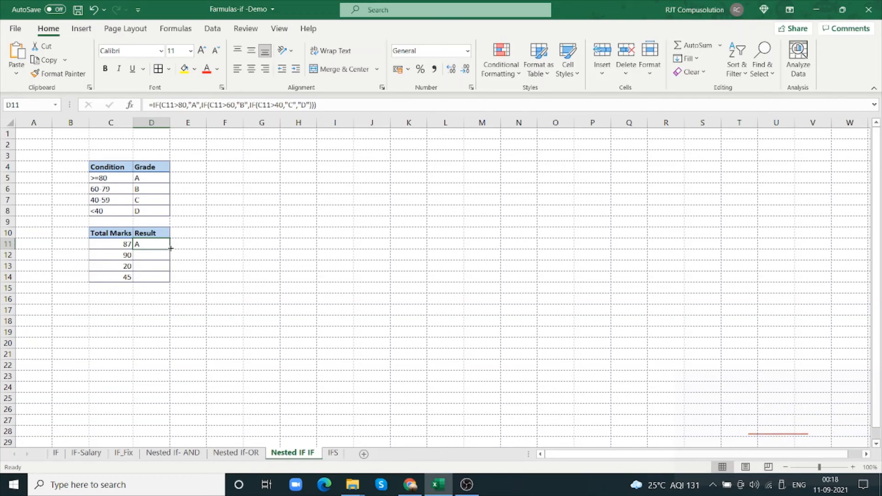
left_click_drag(170, 250, 170, 282)
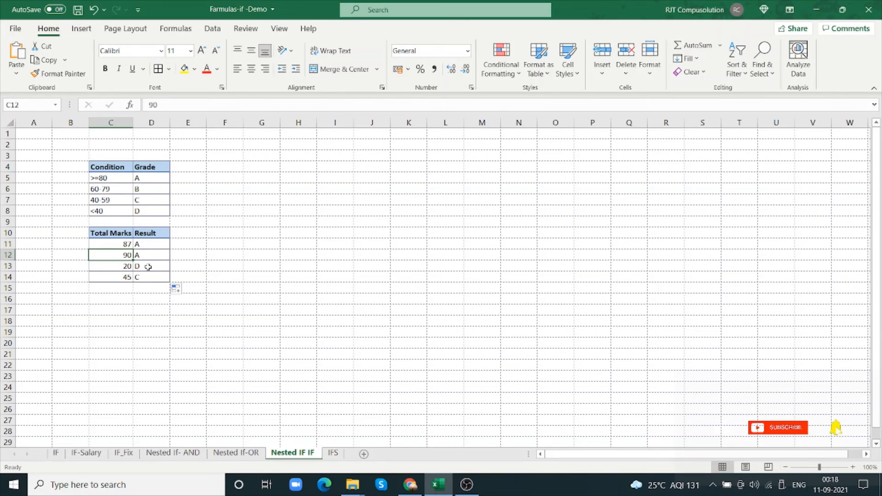
Test the grade formula in row 13 by setting the total marks in C13 to 95 and then 10
left_click(123, 270)
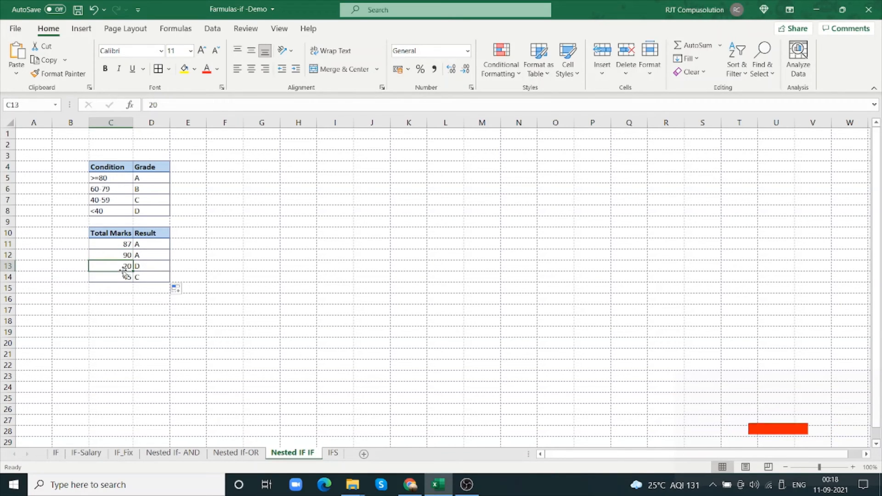
type("95")
key("Return")
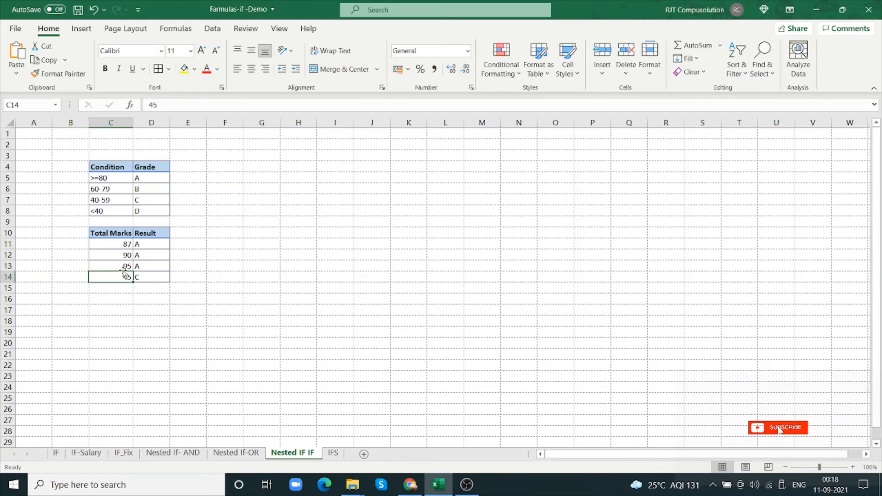
left_click(126, 268)
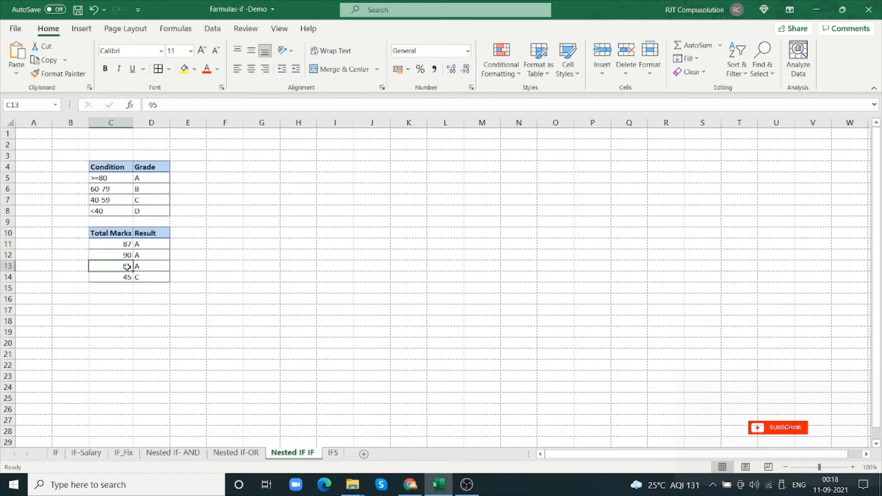
double_click(127, 267)
type("10")
left_click(309, 319)
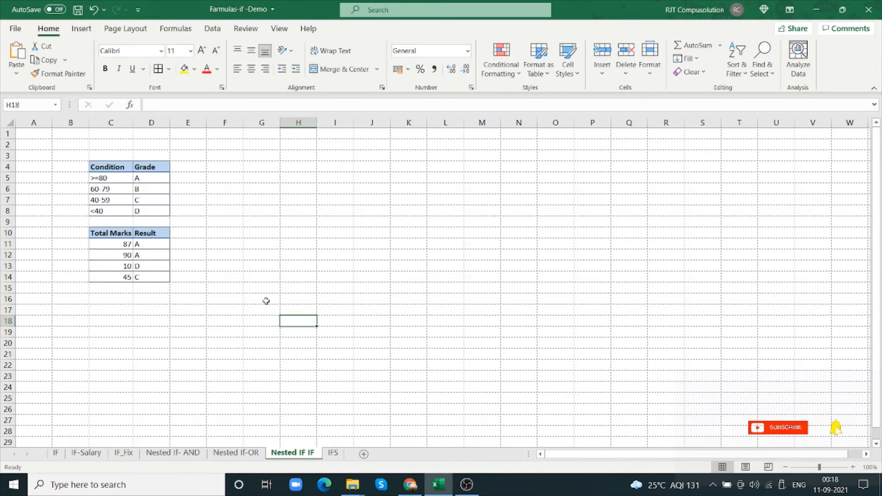
Test the grade formula in row 14 by setting the total marks in C14 to 85 and then 65
left_click(127, 278)
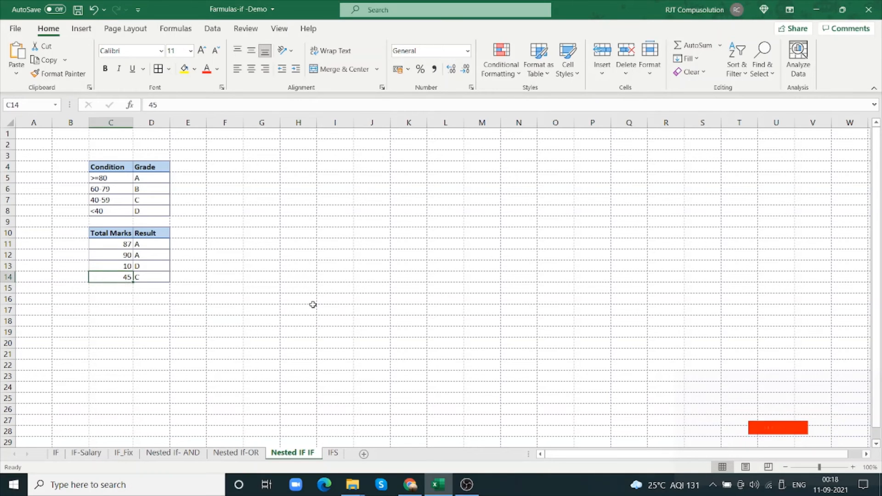
type("85")
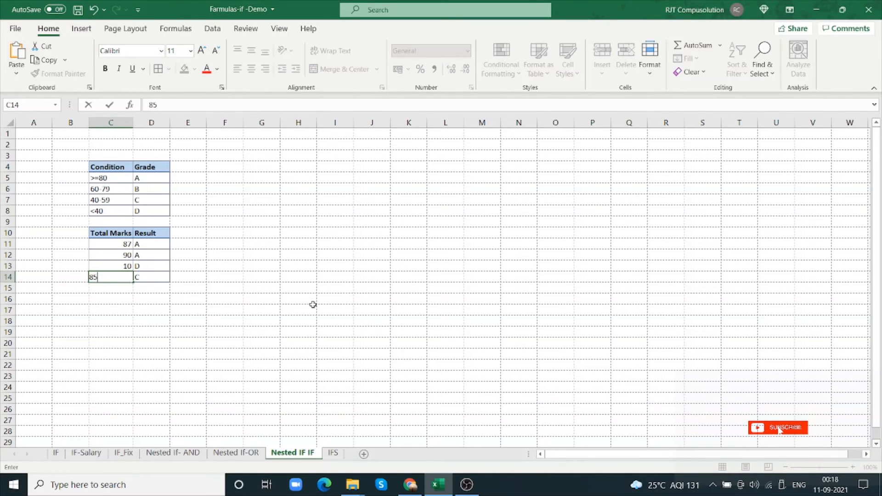
key("Return")
left_click(128, 278)
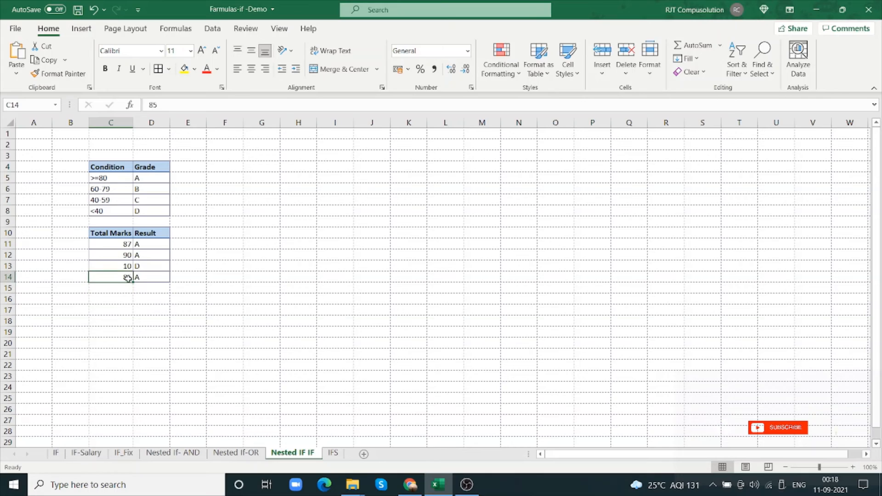
type("65")
key("Return")
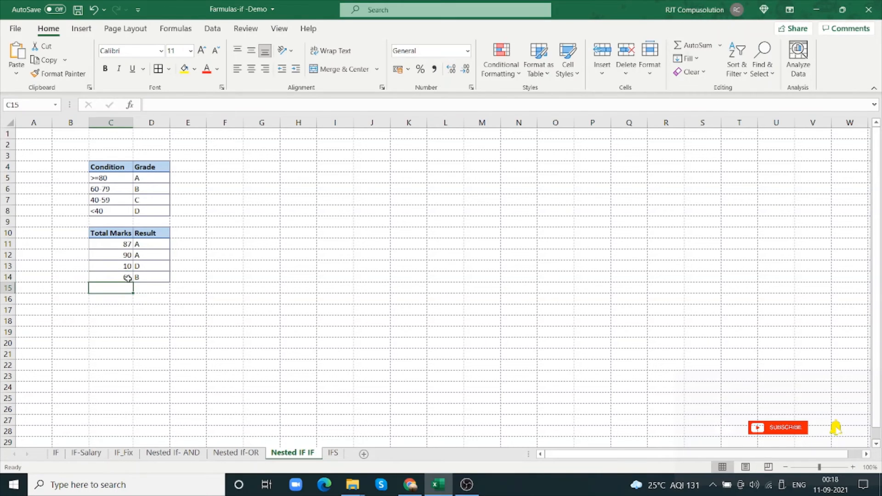
Set the total marks in C12 to 58 to test the C grade
left_click(128, 256)
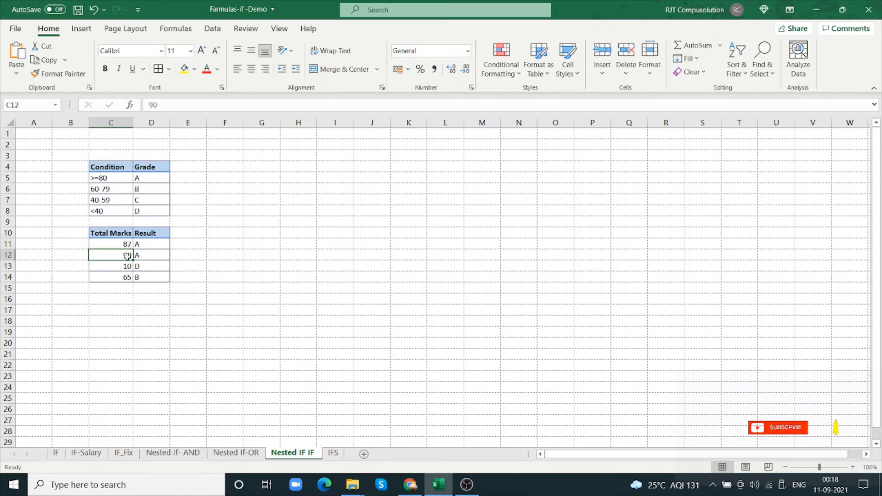
type("58")
key("Return")
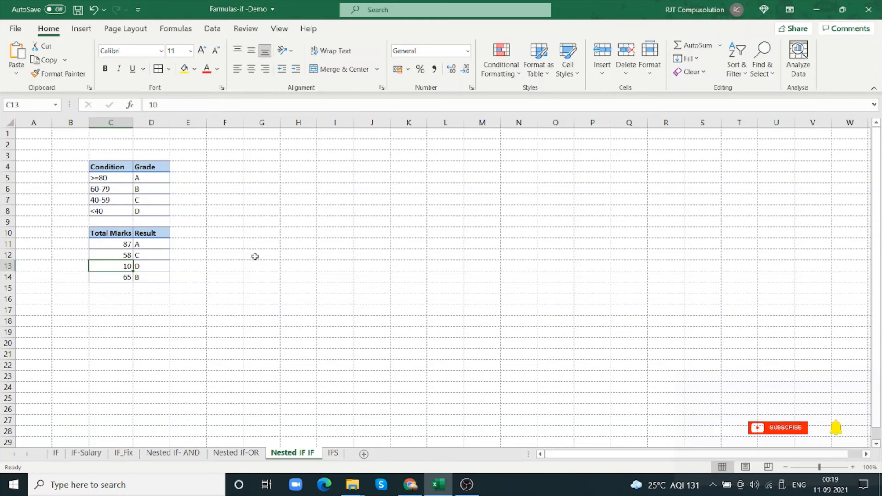
Open the IFS worksheet
left_click(333, 453)
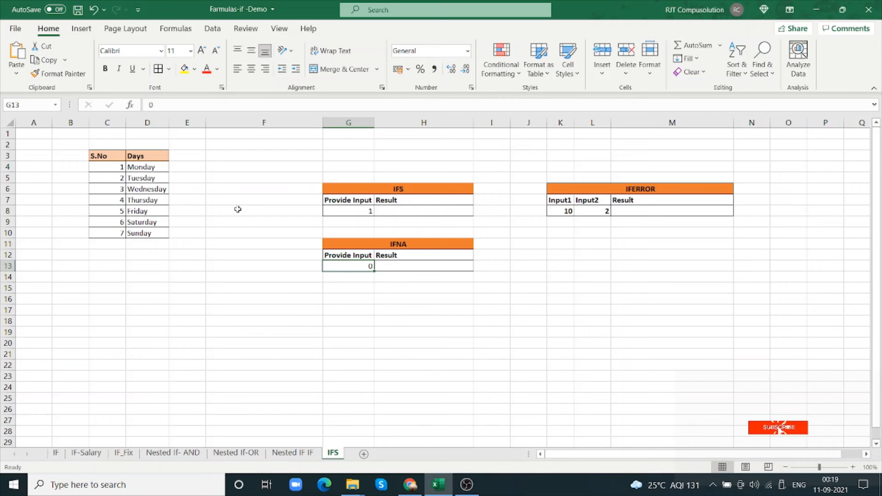
Start an IFS formula in the IFS table's Result cell H8
left_click(404, 212)
type("I")
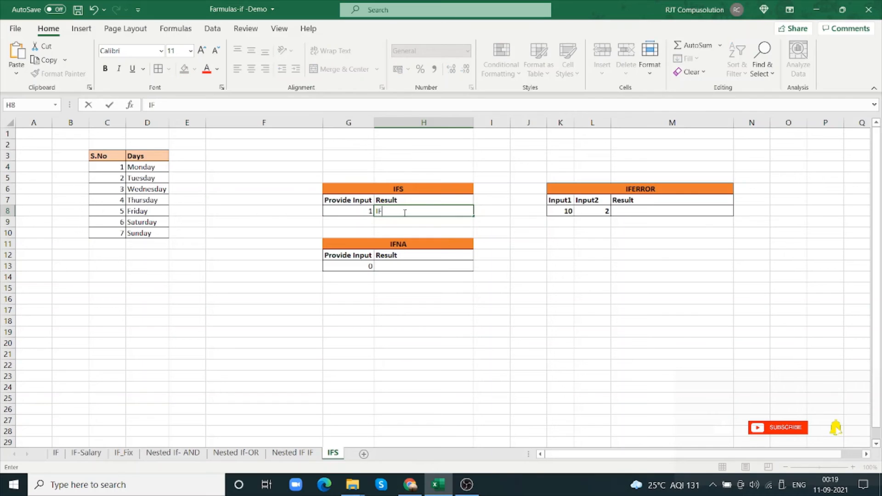
key("BackSpace")
type("=IO")
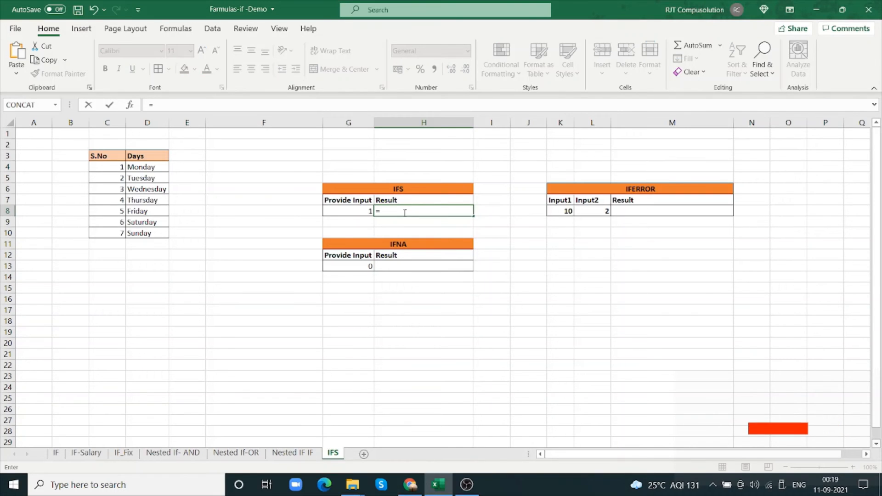
key("BackSpace")
type("F")
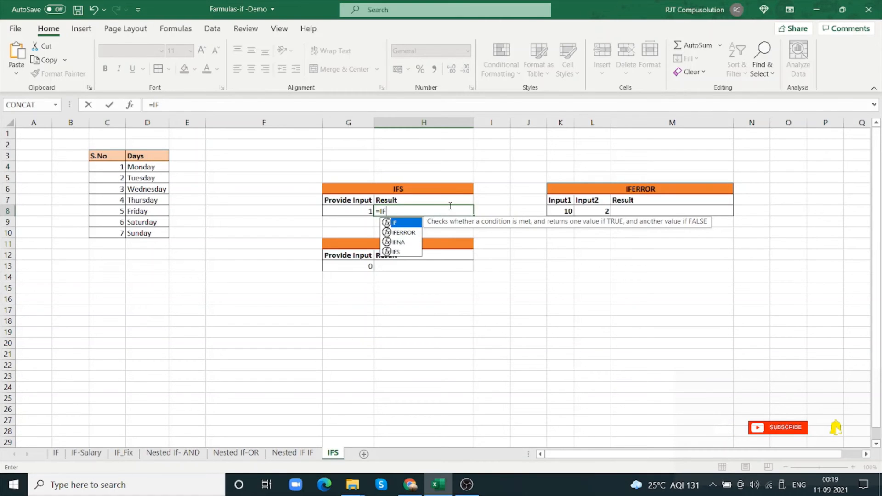
key("Down")
key("Down")
key("Down")
key("Tab")
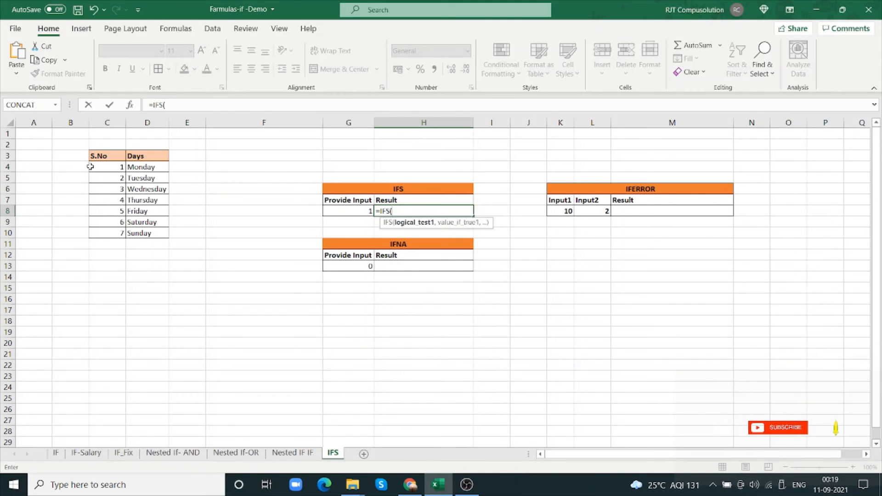
In the IFS function arguments, set the first test to G8=C4 and its true value to D4 (Monday)
left_click(358, 211)
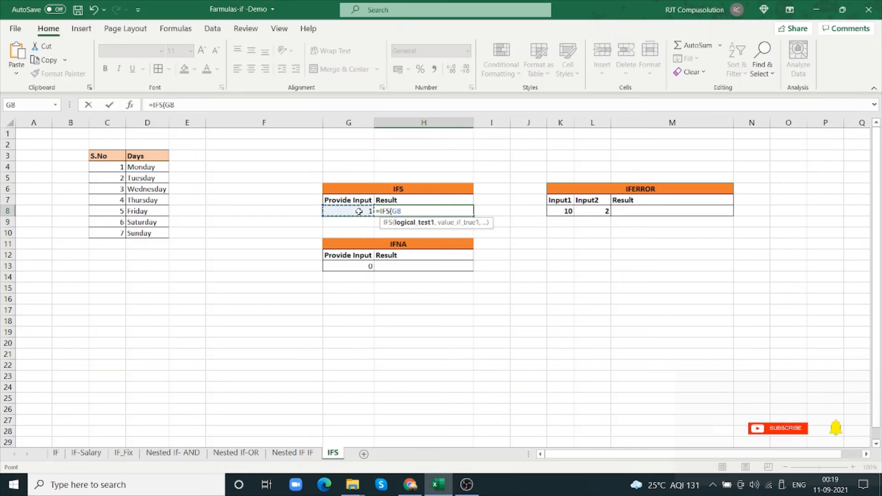
left_click(130, 106)
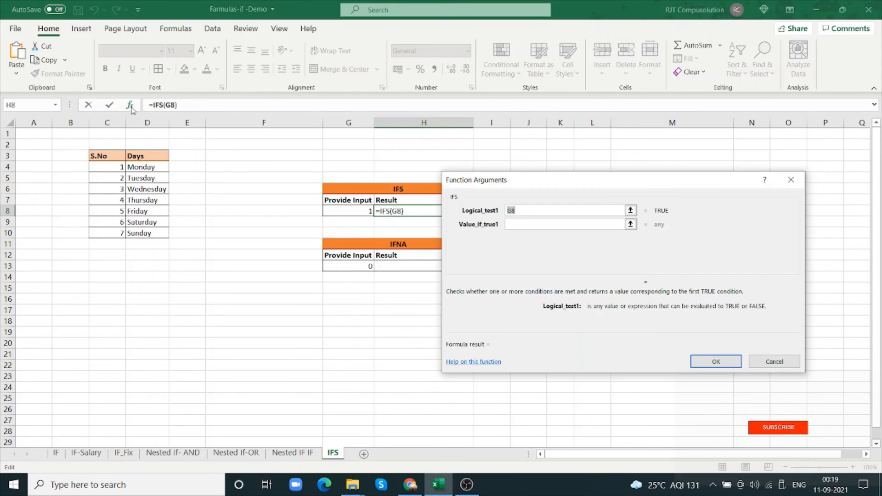
left_click(536, 210)
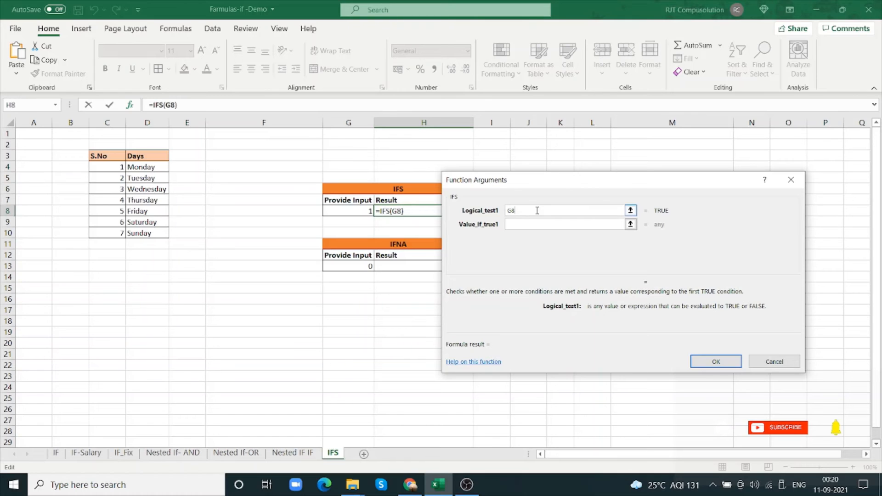
type("=")
left_click(123, 168)
left_click(532, 223)
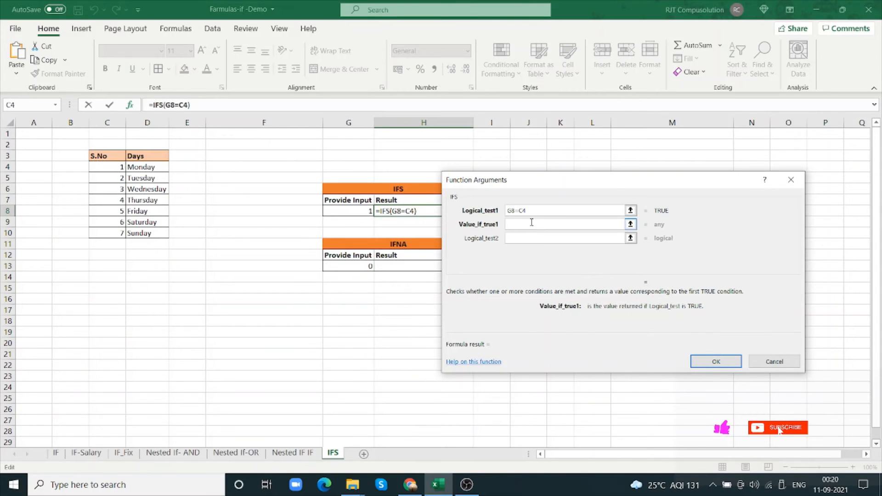
left_click(150, 167)
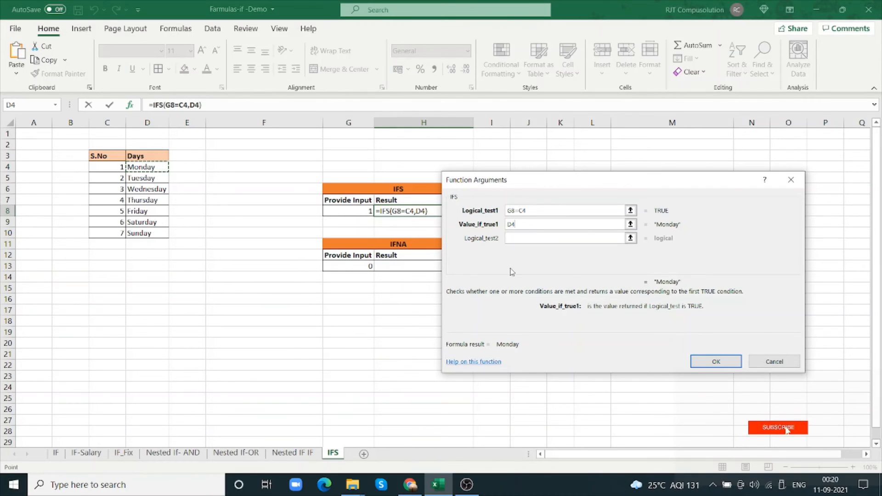
Add the second IFS test G8=C5 with D5 (Tuesday) as its true value
left_click(539, 236)
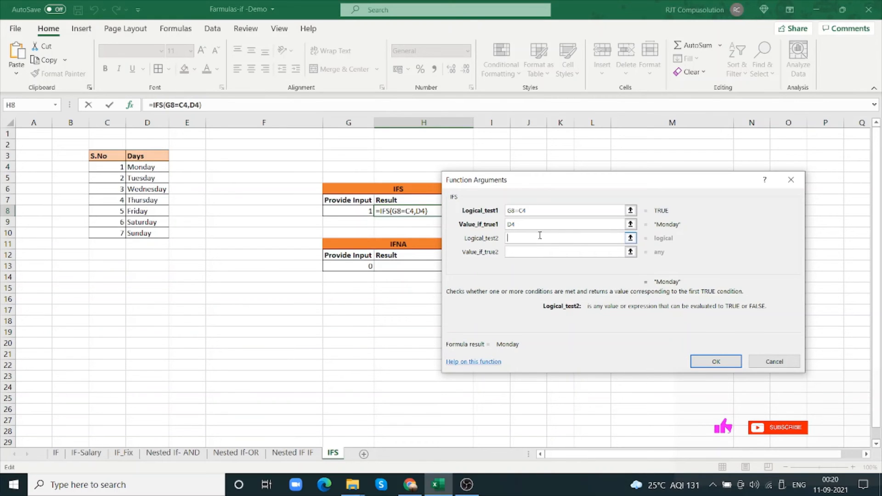
left_click(363, 211)
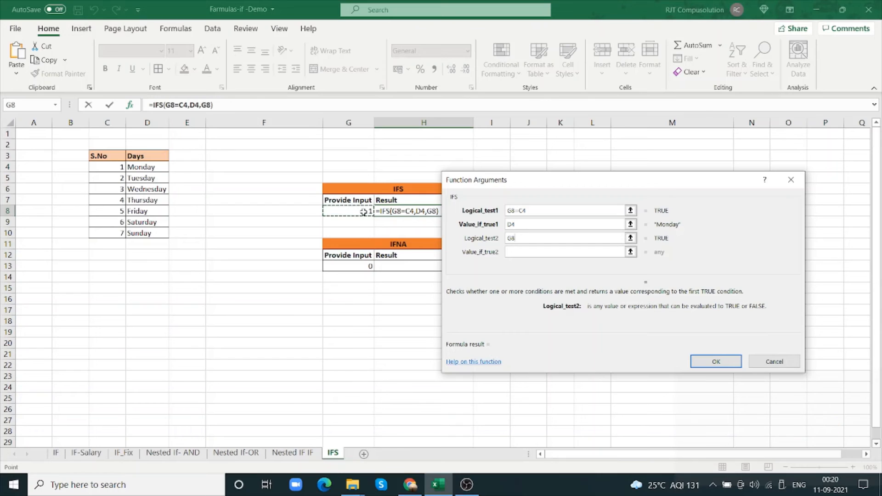
type("=")
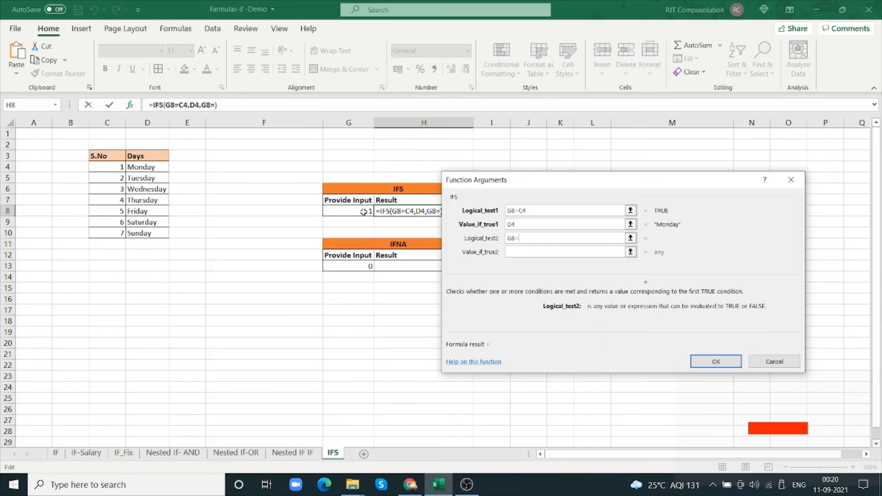
left_click(119, 177)
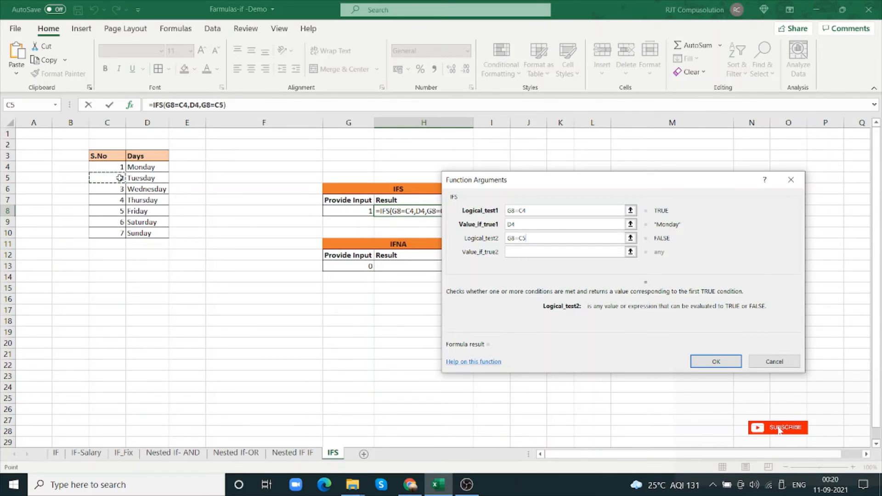
left_click(528, 254)
left_click(159, 178)
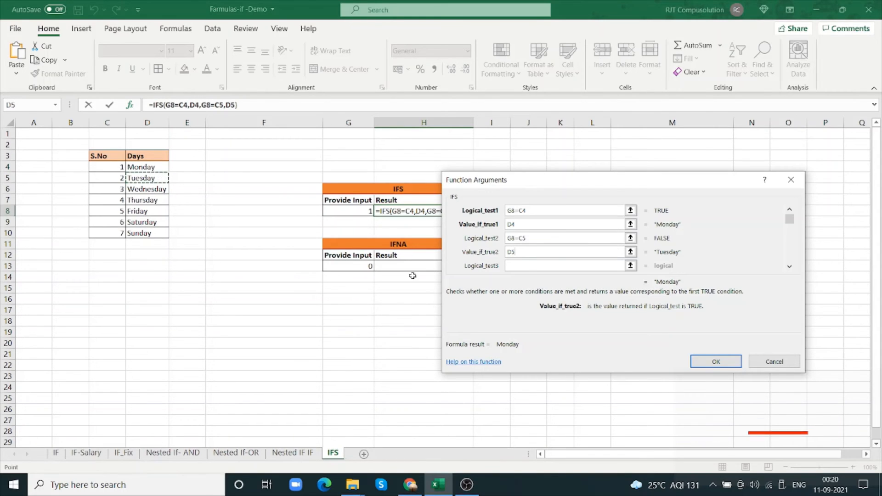
Add the third IFS test G8=C6 with D6 (Wednesday) as its true value
left_click(528, 267)
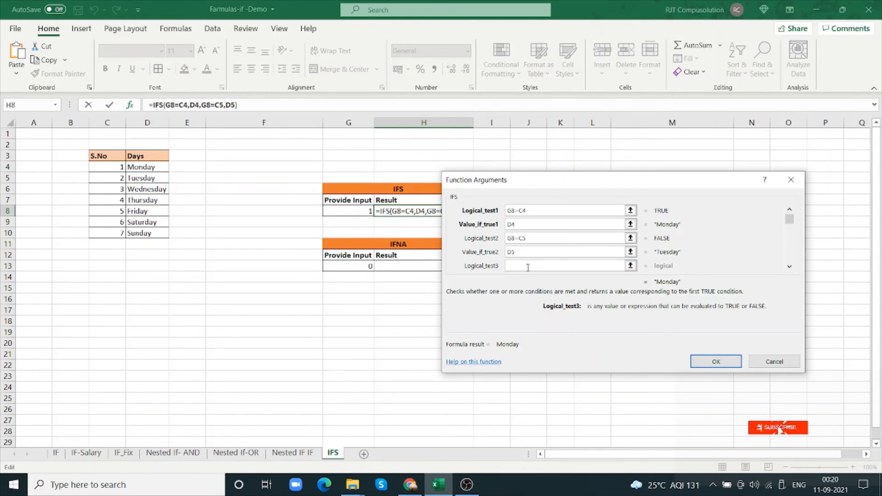
left_click(368, 212)
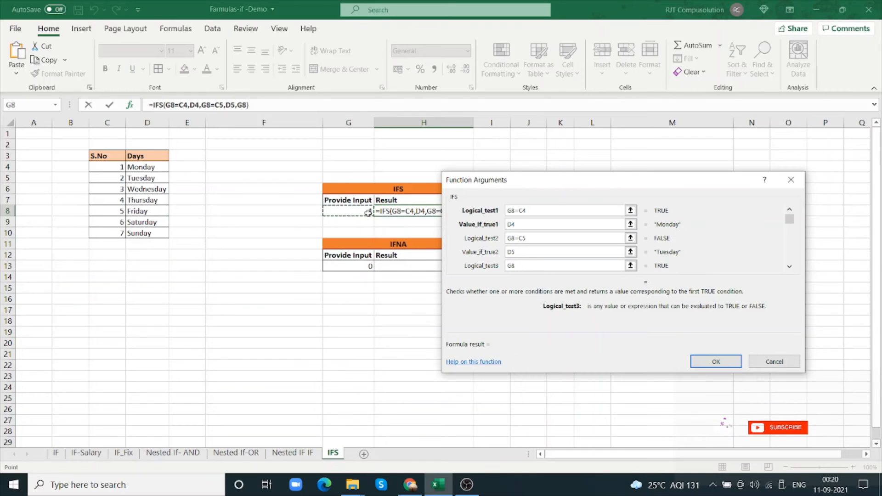
type("=")
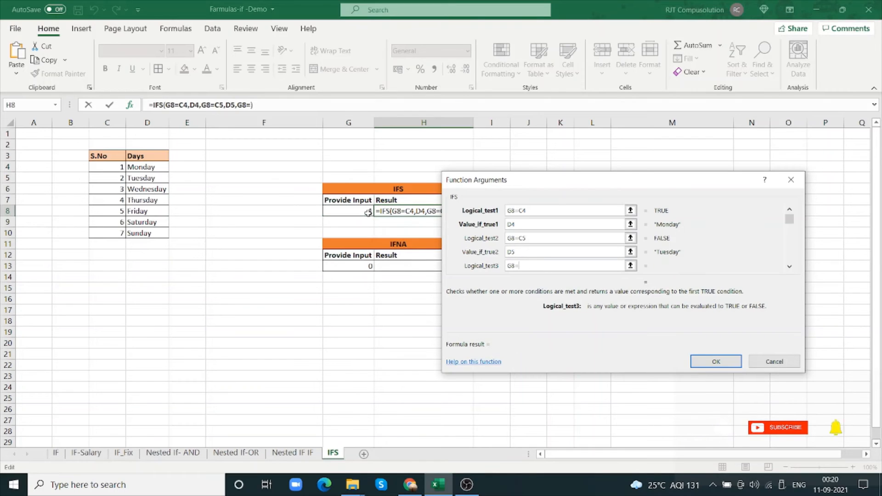
left_click(120, 189)
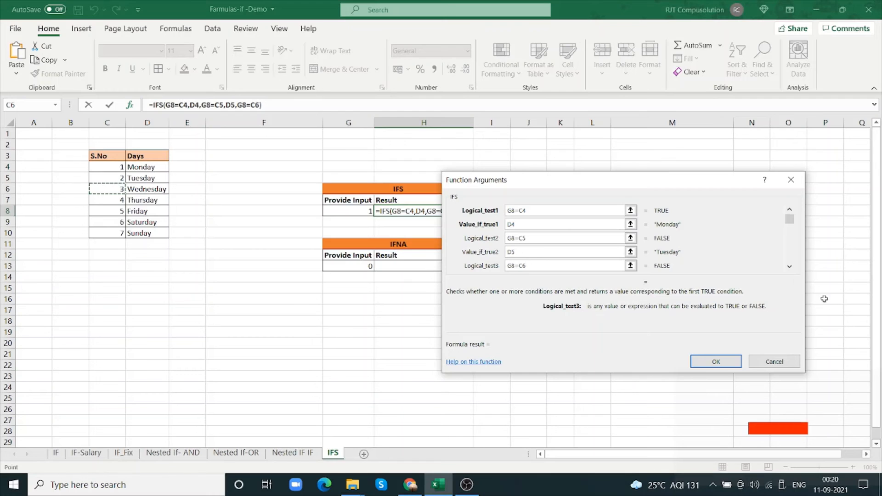
left_click(789, 266)
left_click(789, 266)
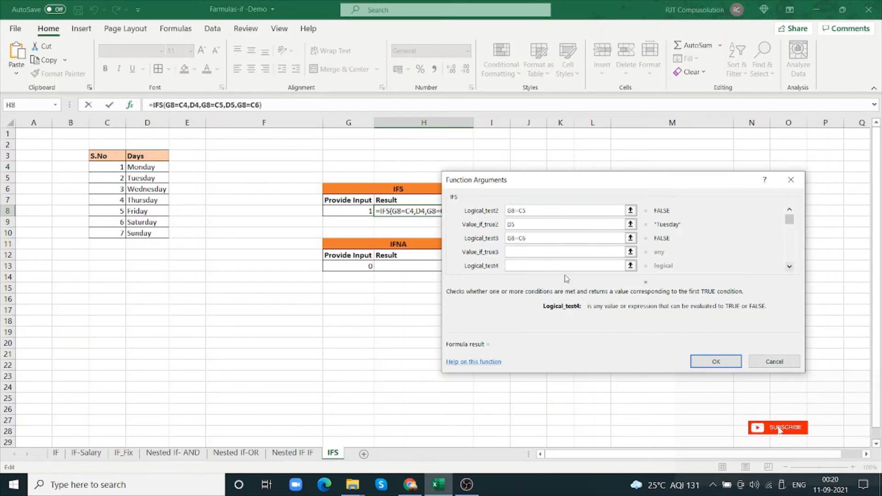
left_click(537, 251)
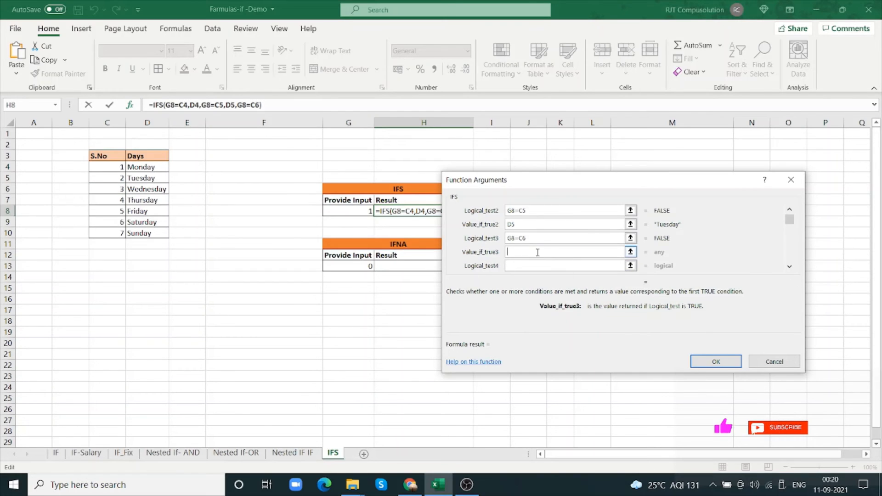
left_click(158, 189)
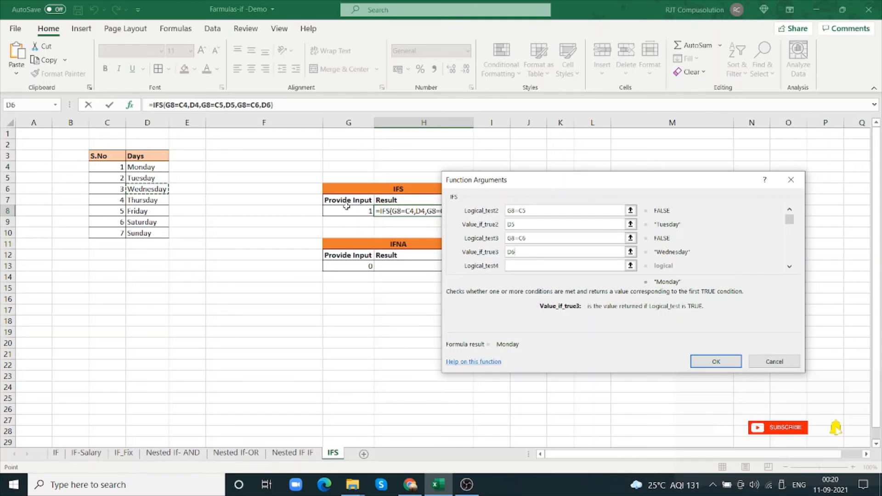
Add the fourth IFS test G8=C7 with D7 (Thursday) as its true value
left_click(530, 266)
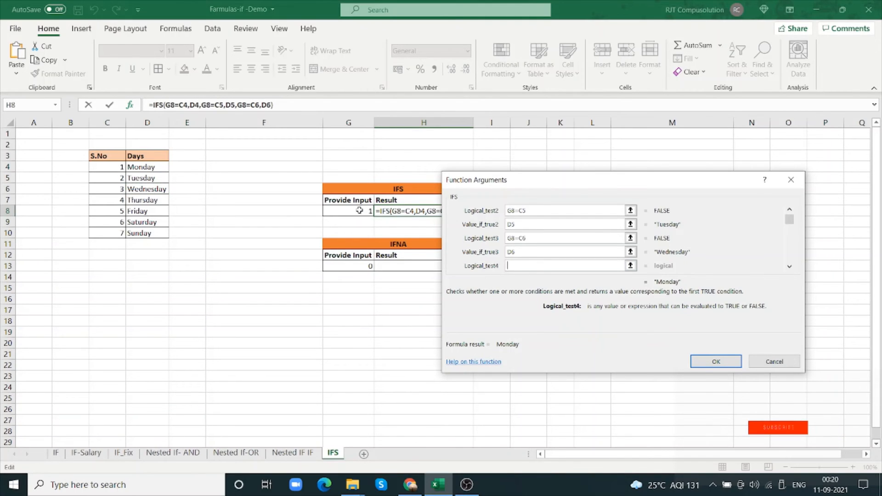
left_click(359, 211)
type("=")
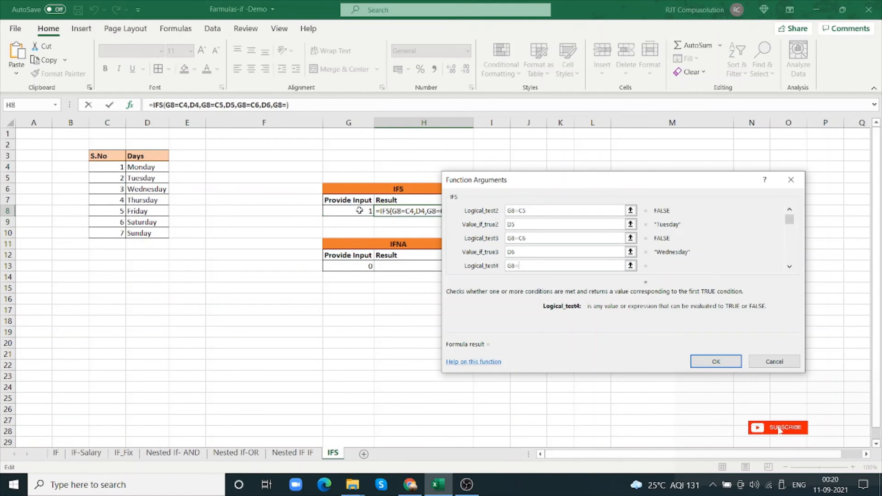
left_click(119, 200)
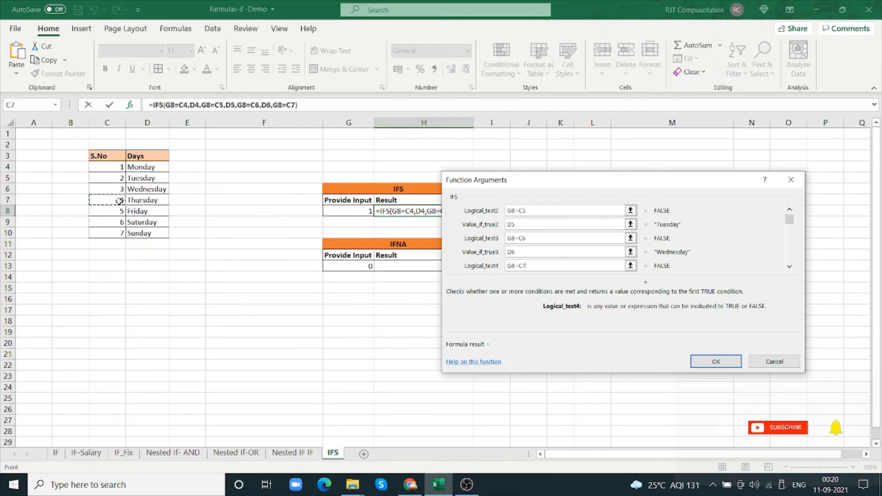
left_click(789, 268)
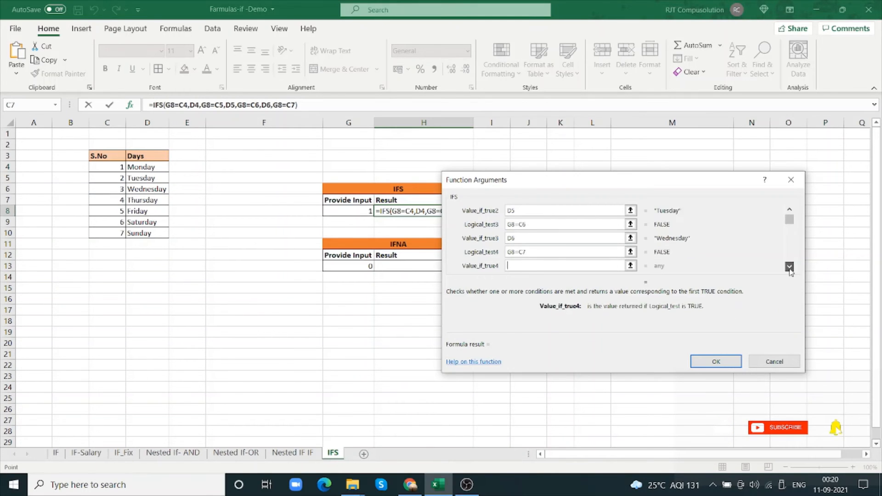
left_click(790, 268)
left_click(529, 252)
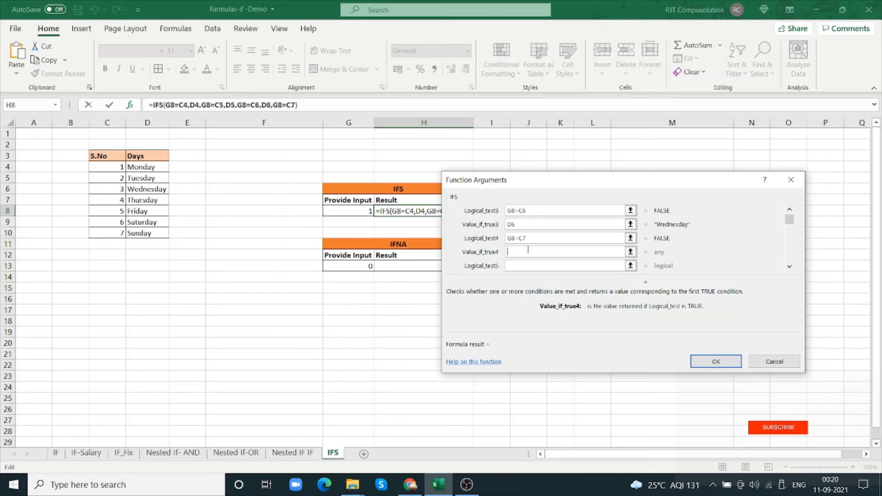
left_click(153, 200)
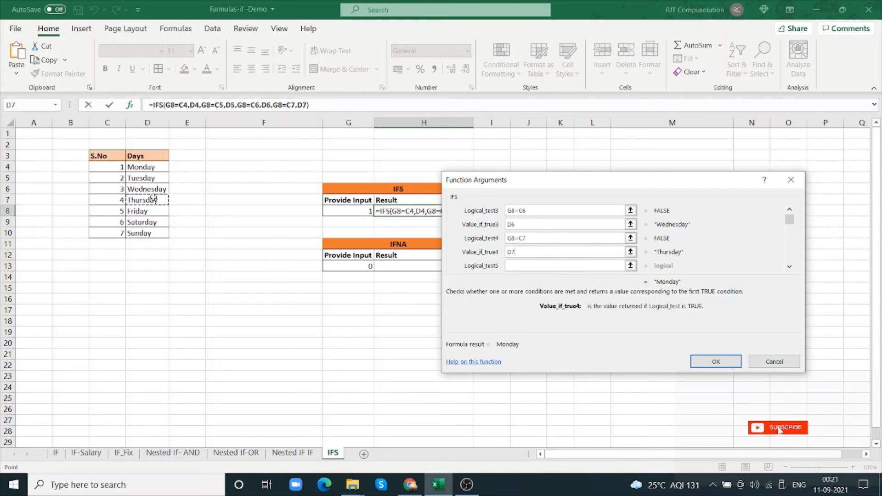
Add the fifth IFS test G8=C8 with D8 (Friday) as its true value
left_click(533, 265)
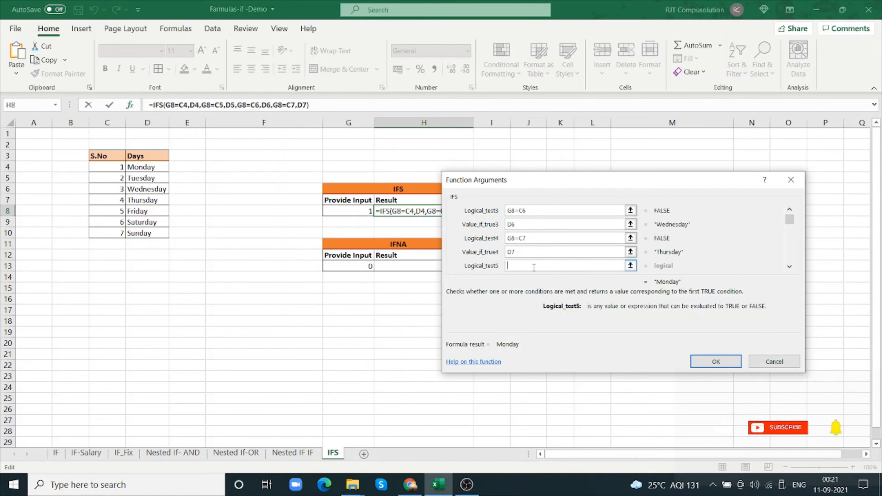
left_click(361, 209)
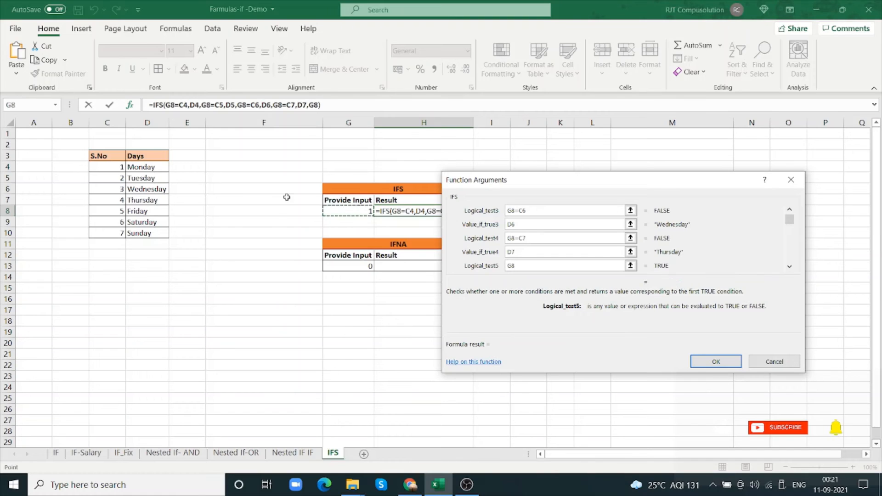
type("=")
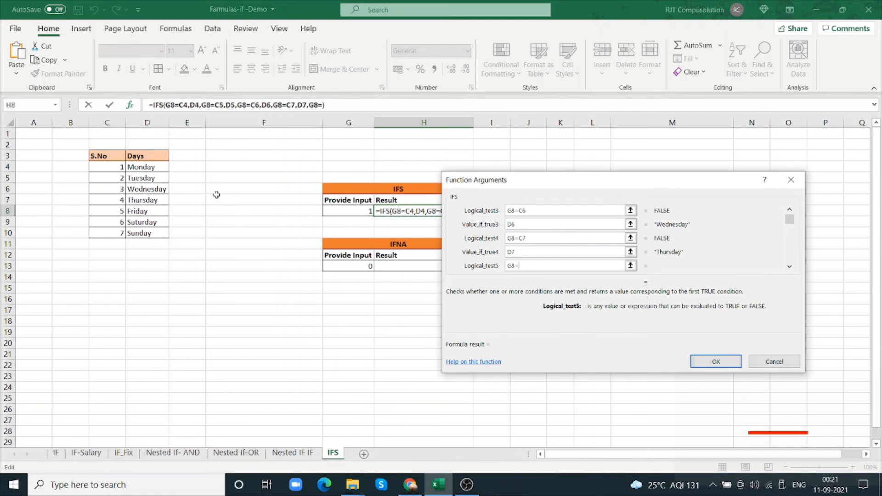
left_click(118, 210)
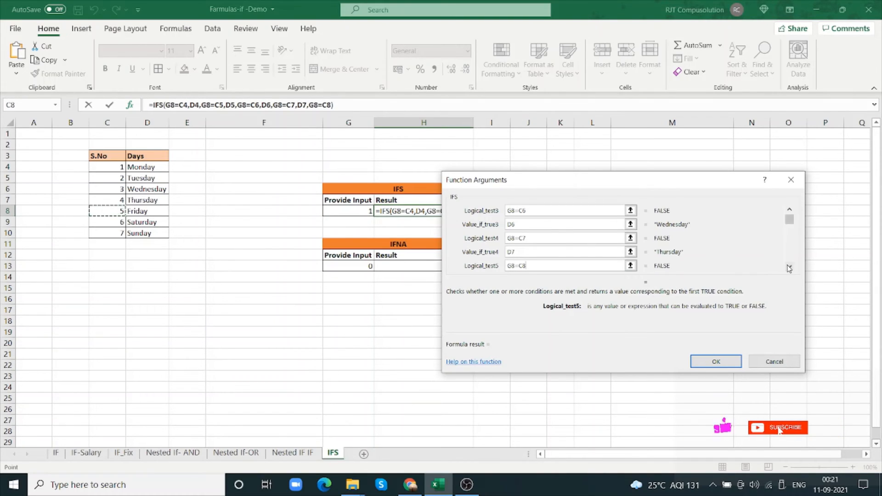
left_click(788, 267)
left_click(551, 252)
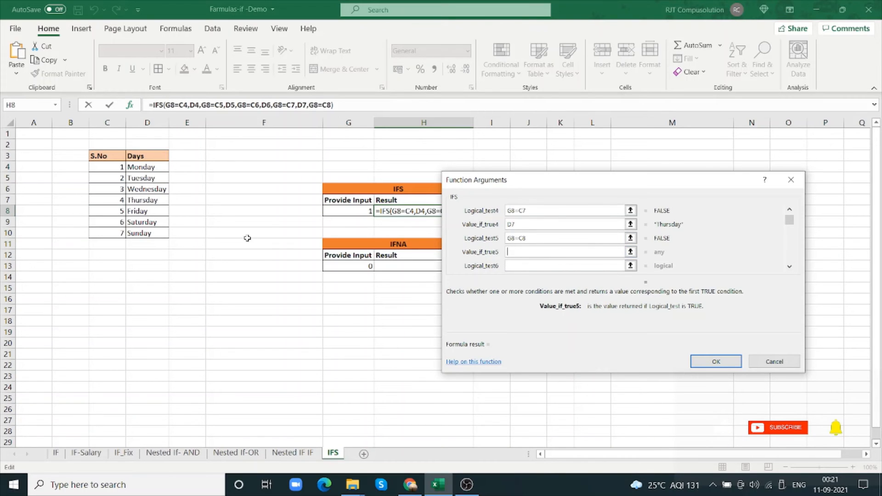
left_click(157, 212)
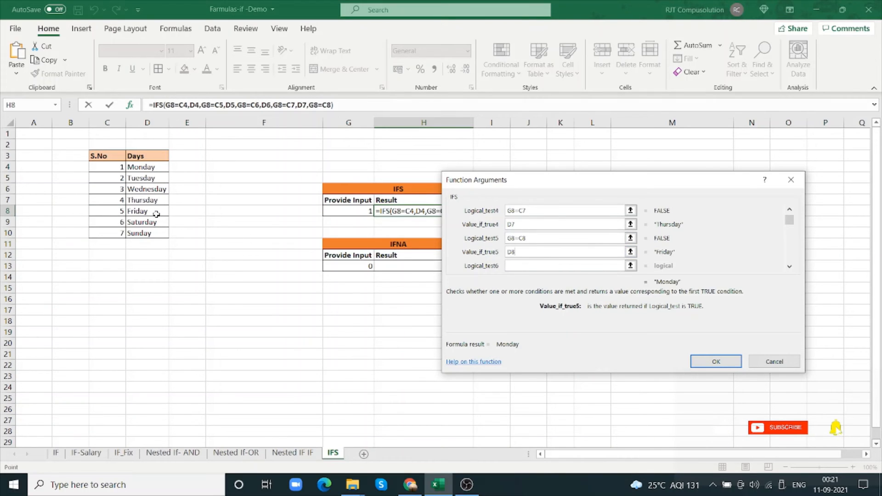
Add the sixth IFS test G8=C9 with D9 (Saturday) as its true value
left_click(518, 266)
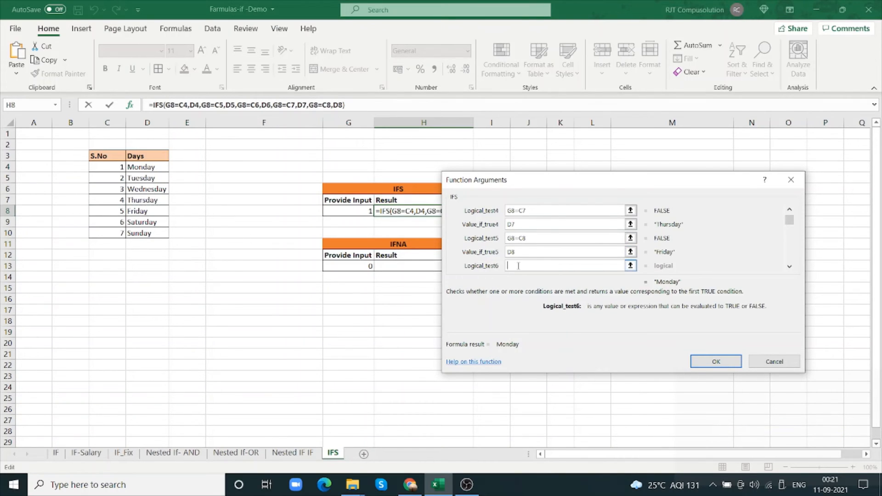
left_click(368, 212)
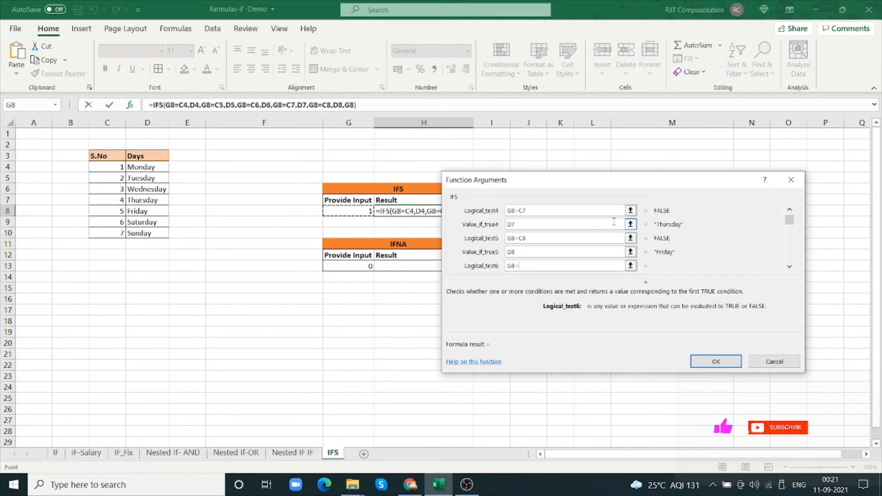
type("=")
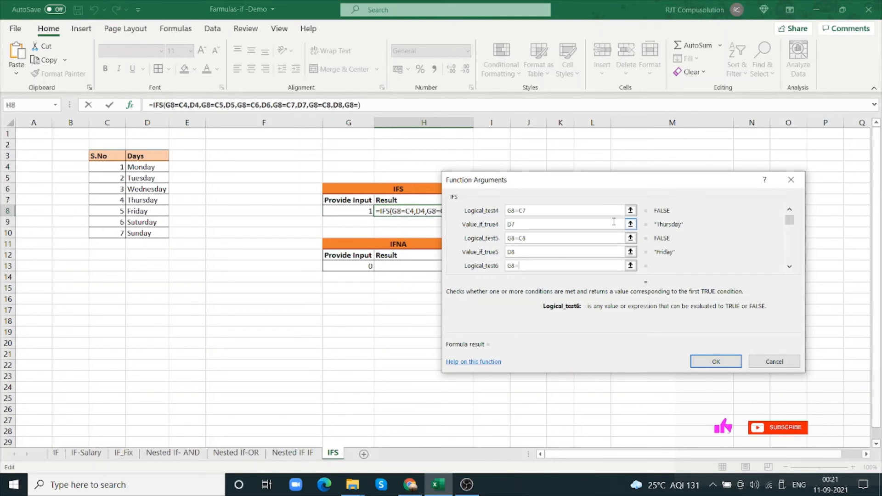
left_click(117, 223)
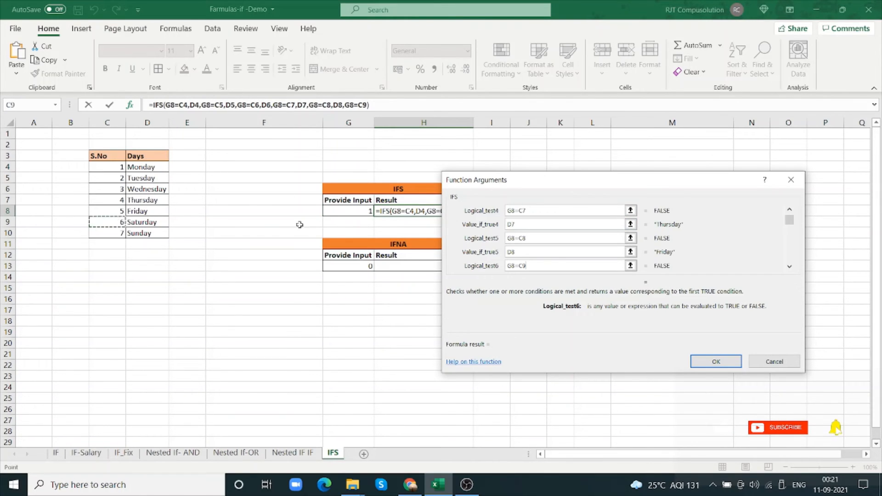
left_click(789, 266)
left_click(563, 252)
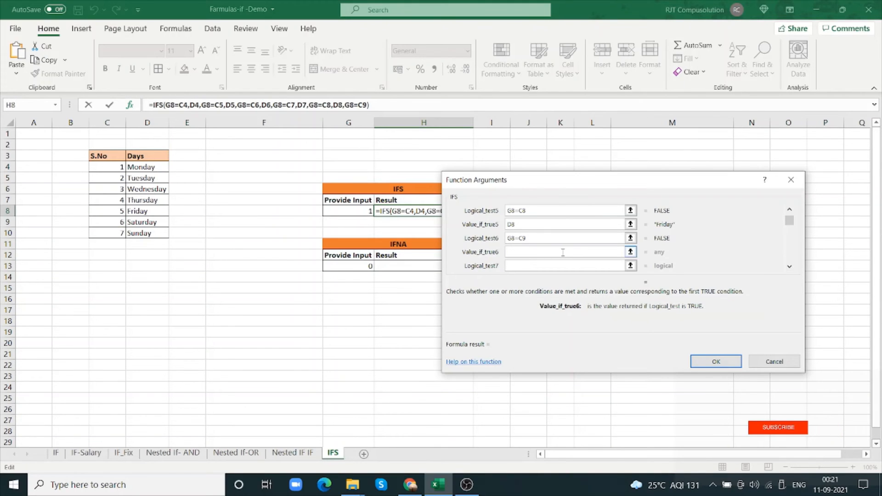
left_click(145, 221)
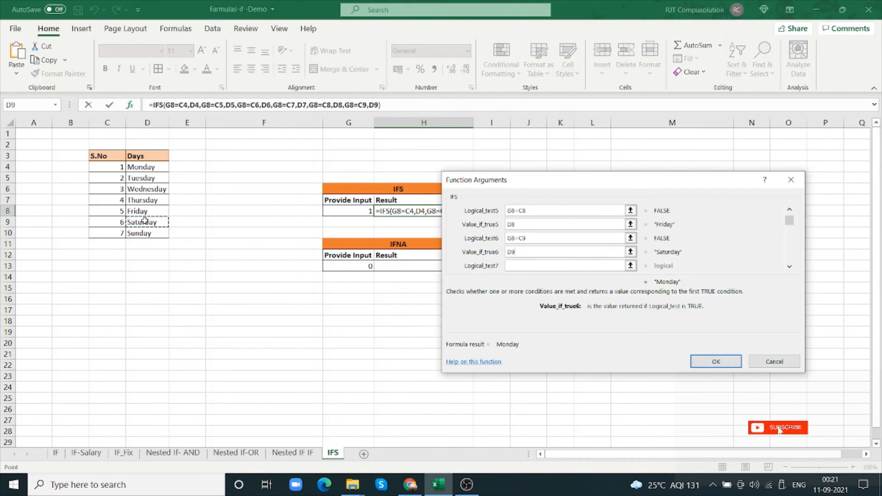
Add the seventh IFS test G8=C10 with D10 (Sunday) as its true value and confirm the formula in H8
left_click(522, 265)
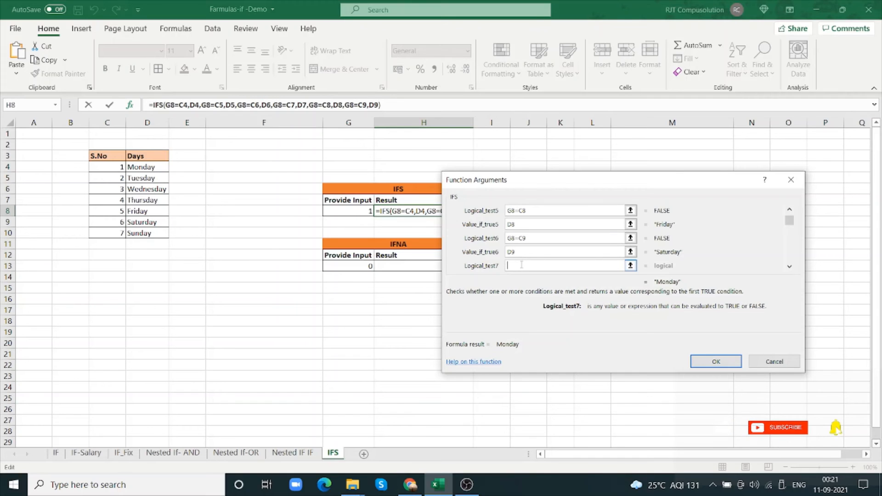
left_click(359, 209)
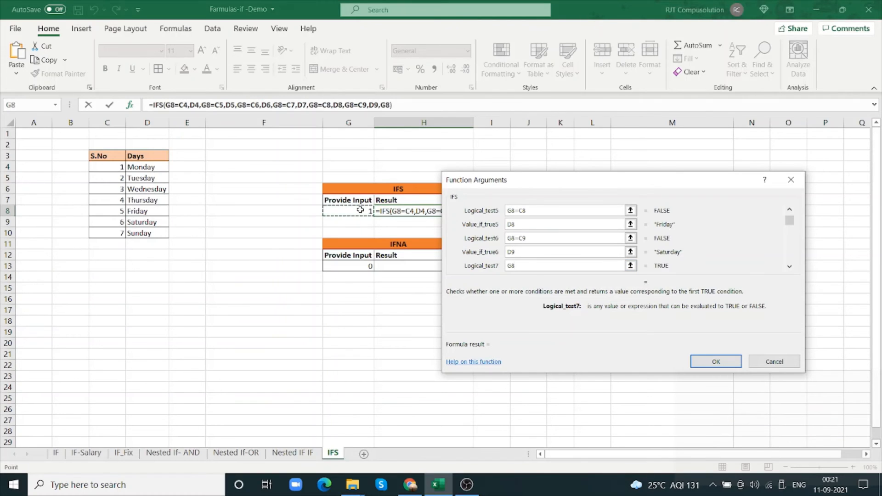
type("=")
left_click(114, 234)
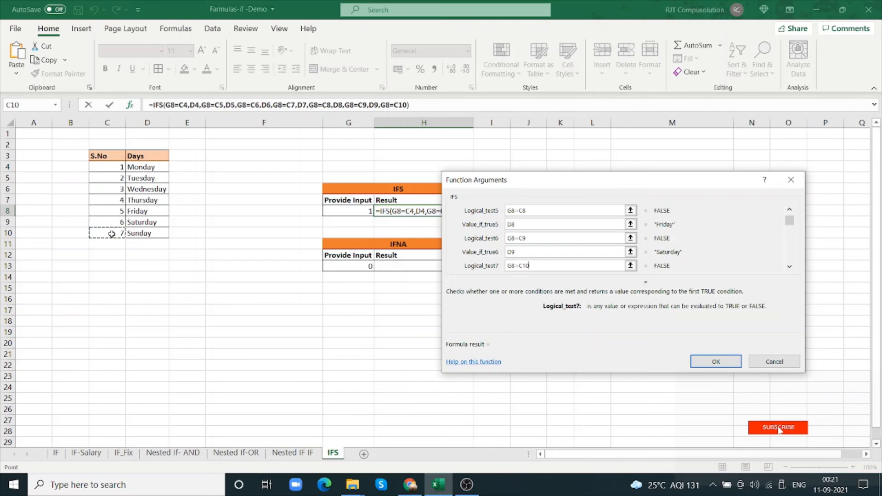
left_click(789, 267)
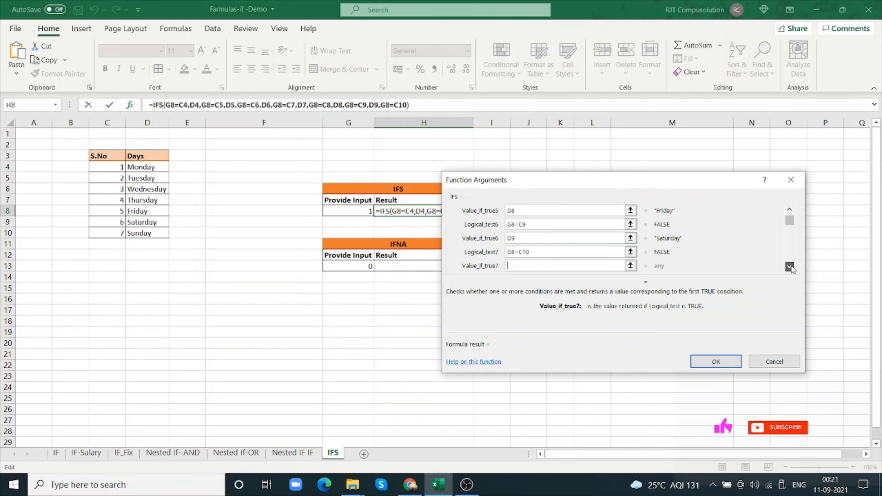
left_click(789, 266)
left_click(553, 253)
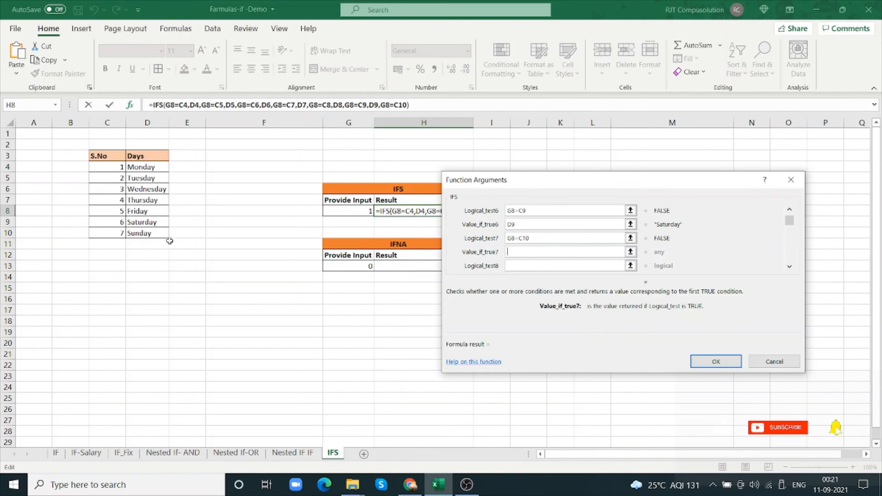
left_click(159, 234)
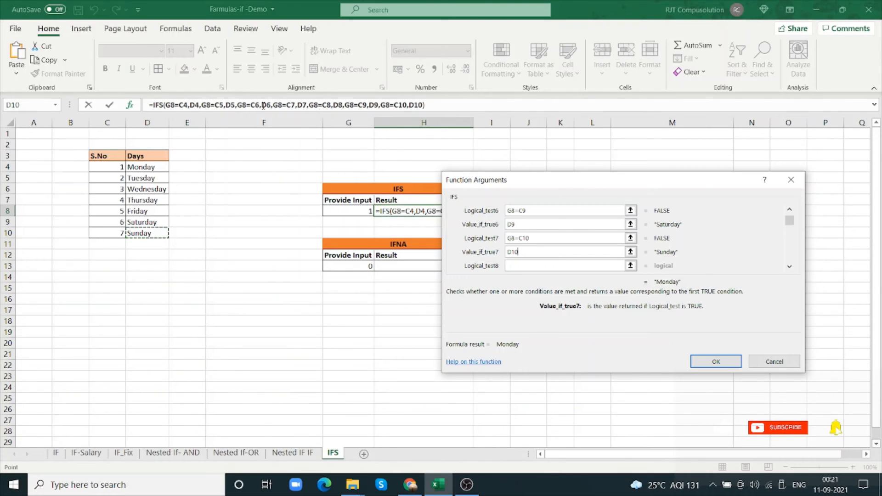
double_click(278, 105)
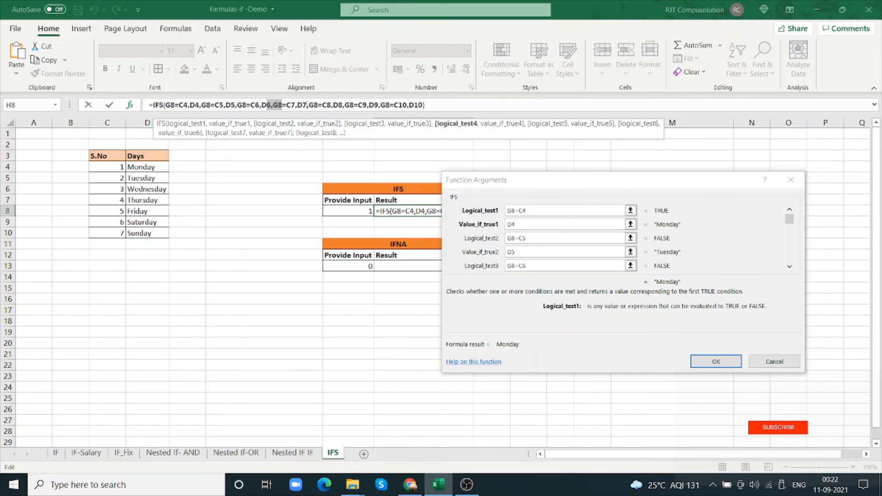
left_click(714, 362)
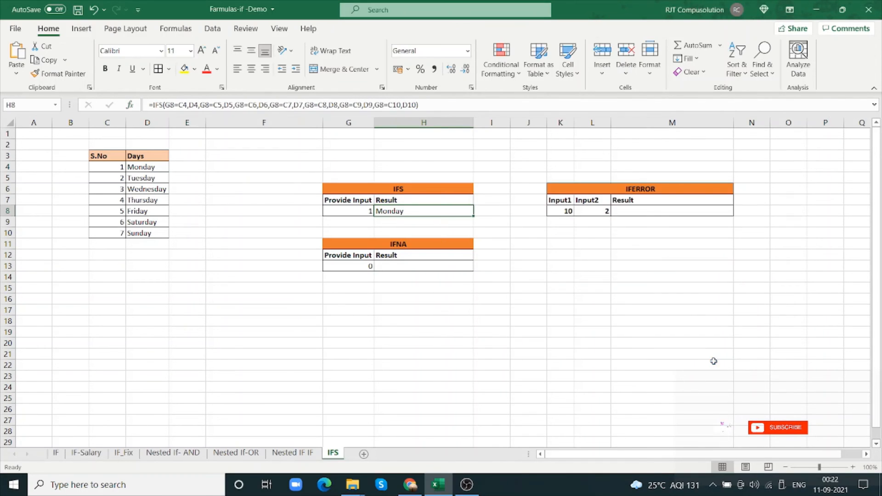
Test the IFS formula by entering 2, 3 and 4 one after another as the input in G8
left_click(370, 212)
type("2")
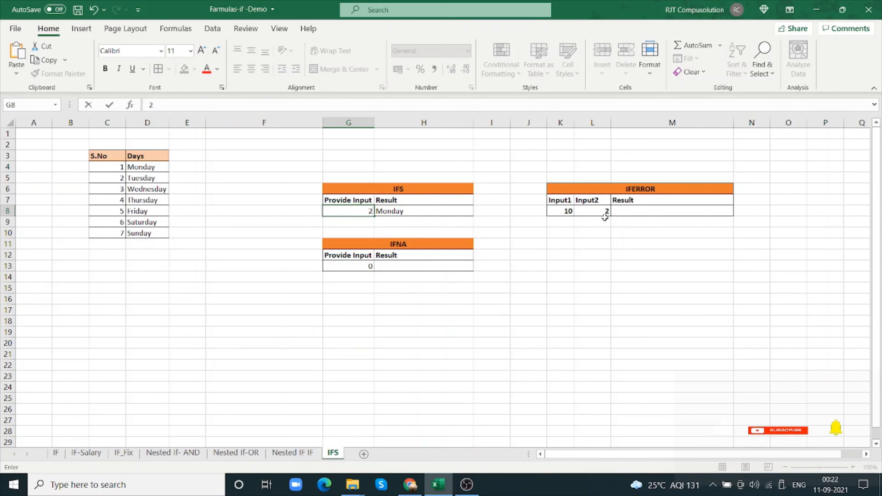
key("Tab")
left_click(358, 212)
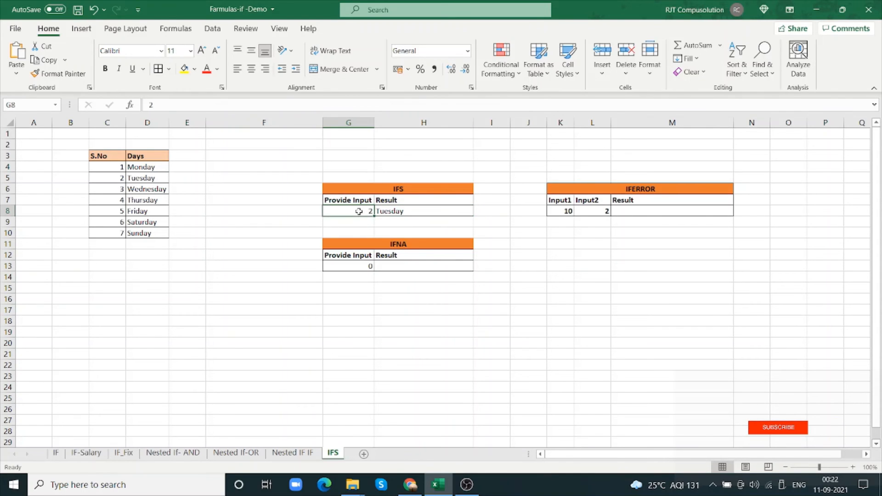
type("3")
key("Tab")
left_click(360, 211)
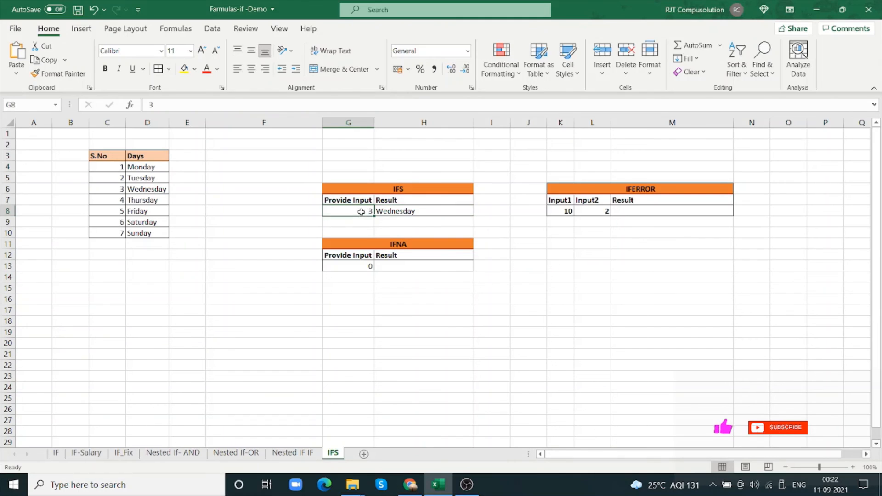
type("4")
key("Tab")
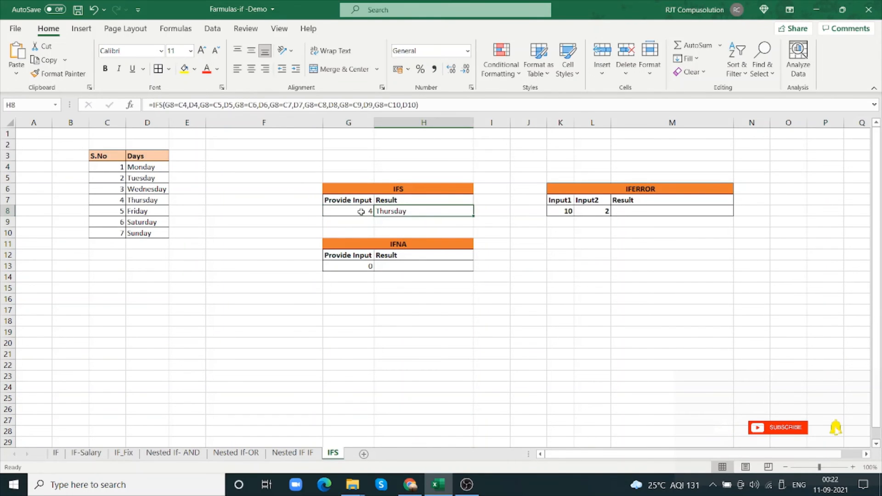
type("5")
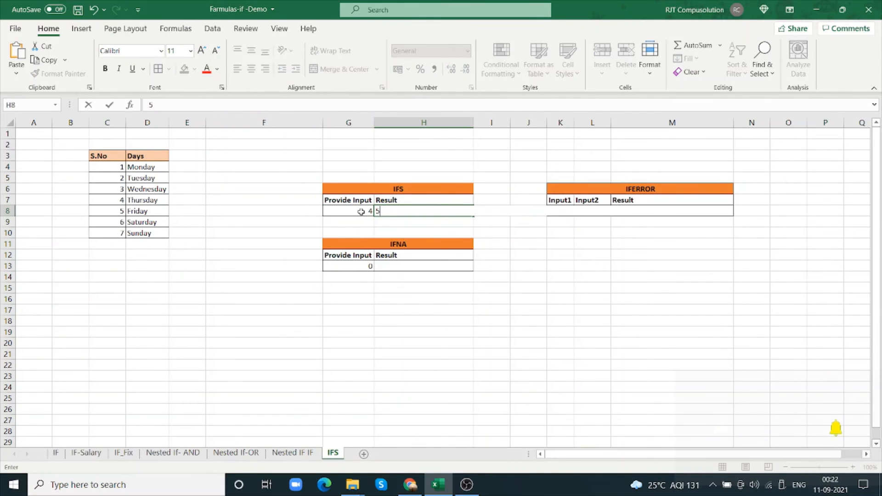
left_click(361, 211)
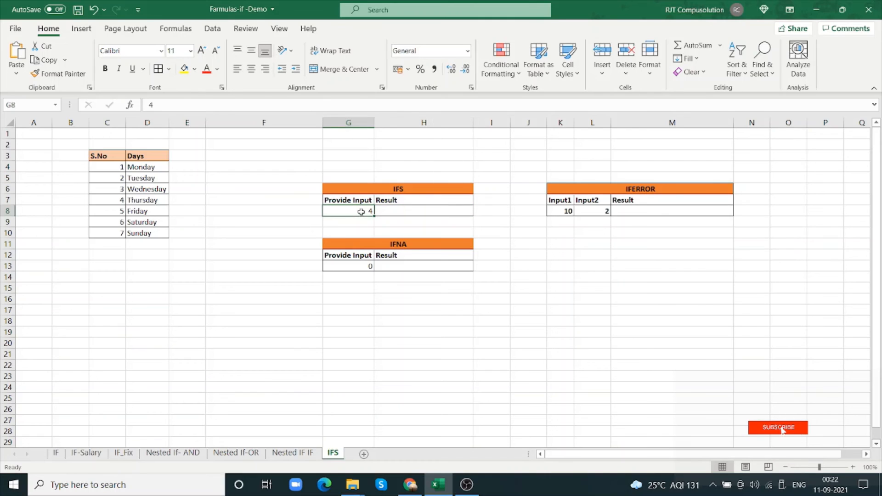
left_click(406, 213)
key("ctrl+z")
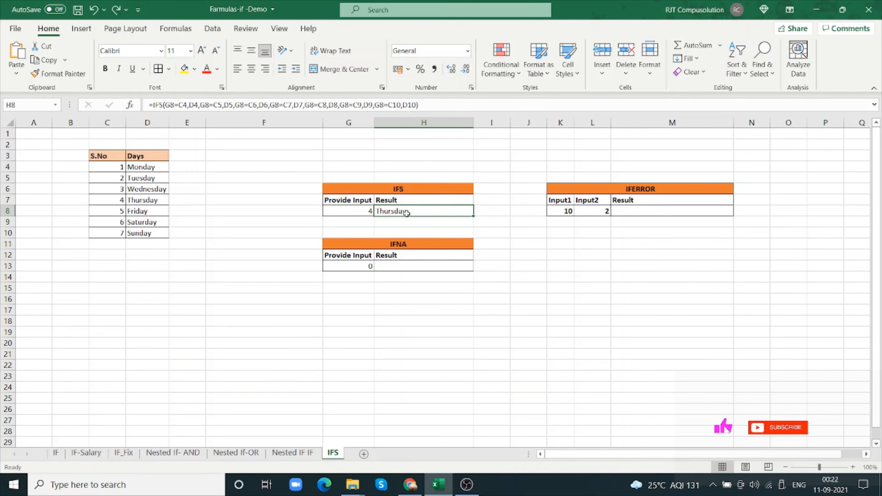
Test the IFS formula with the inputs 5, 7 and 6 in turn in G8
left_click(347, 210)
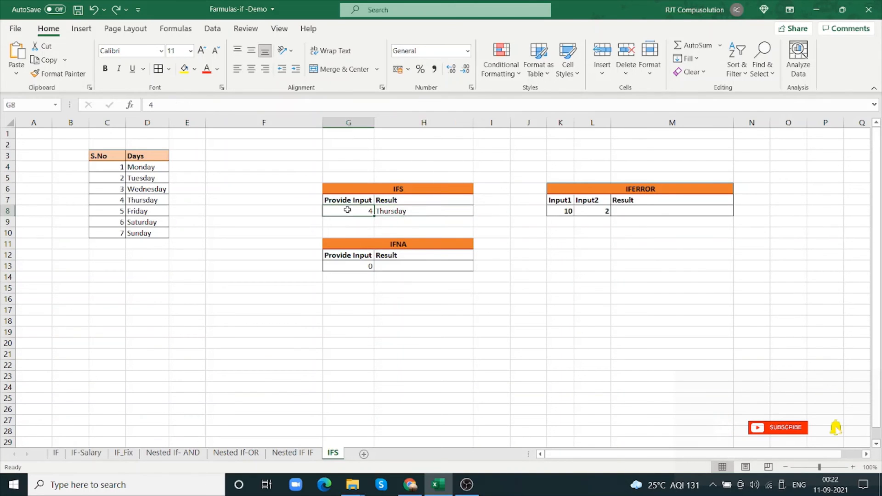
type("5")
key("Tab")
left_click(362, 212)
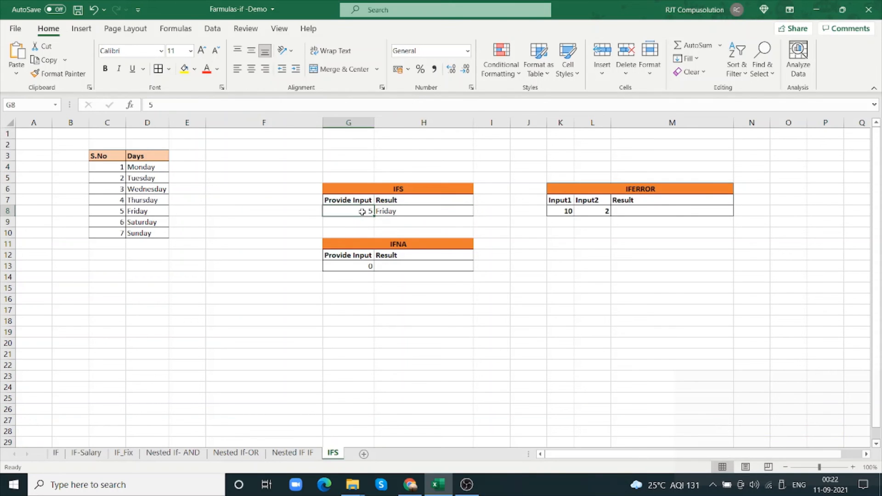
type("7")
key("Tab")
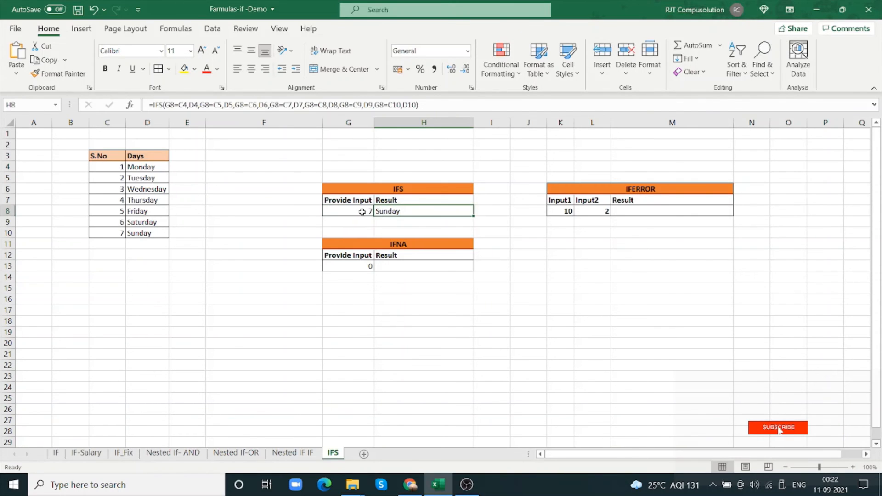
left_click(362, 212)
type("6")
key("Tab")
Set the IFS input in G8 to 0, a number outside the S.No list
left_click(362, 212)
type("0")
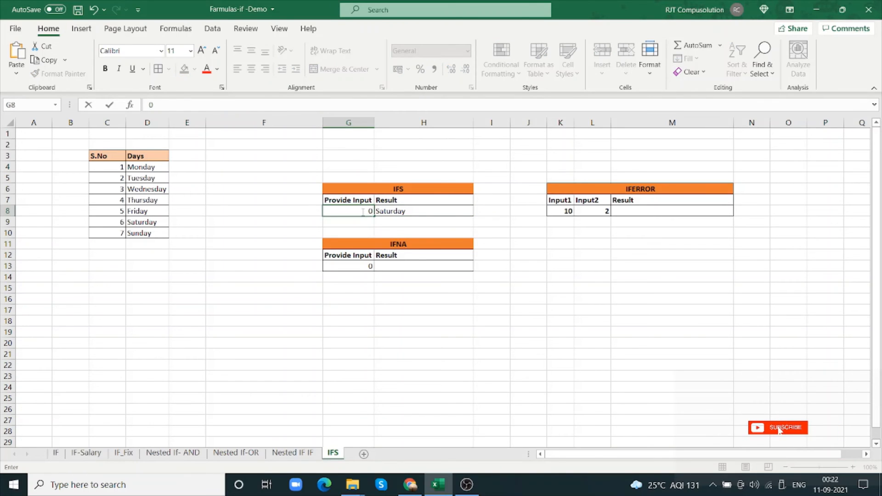
key("Tab")
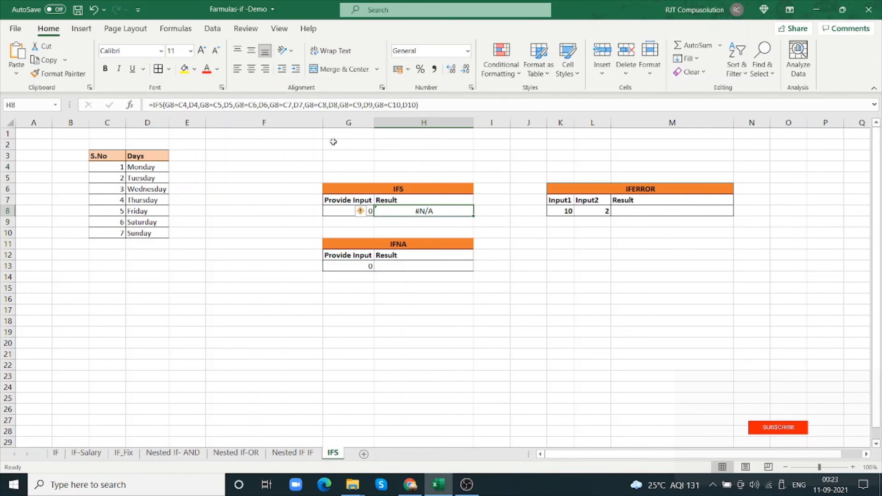
Copy the entire IFS formula text from H8 and leave that cell's formula as it is
left_click_drag(434, 106, 109, 88)
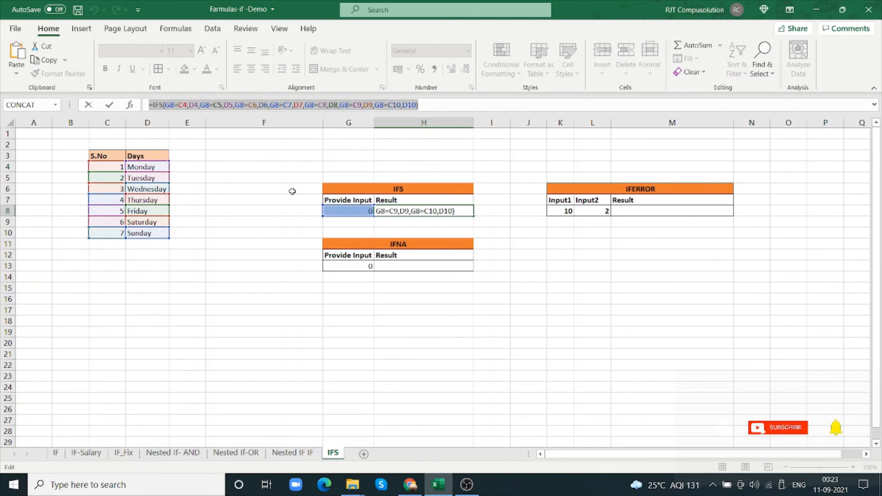
type("=")
left_click(391, 265)
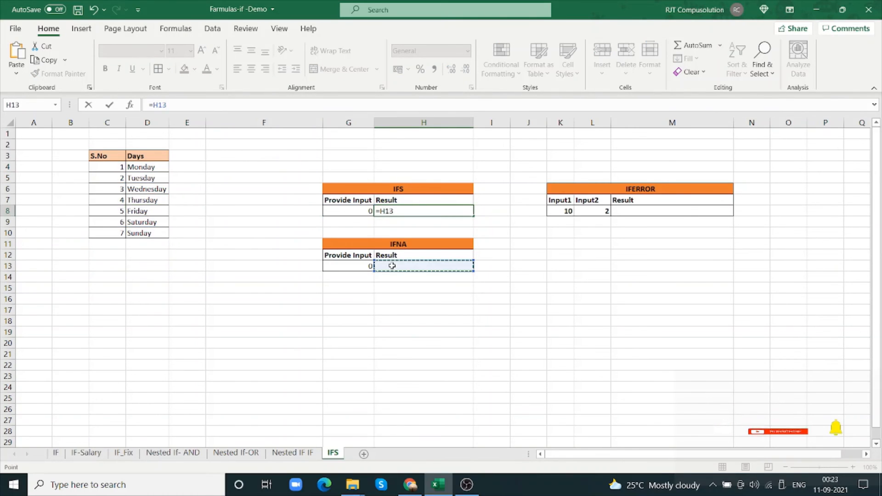
key("Escape")
Start an IFNA formula in H13 with the copied IFS formula pasted as its value argument
left_click(397, 266)
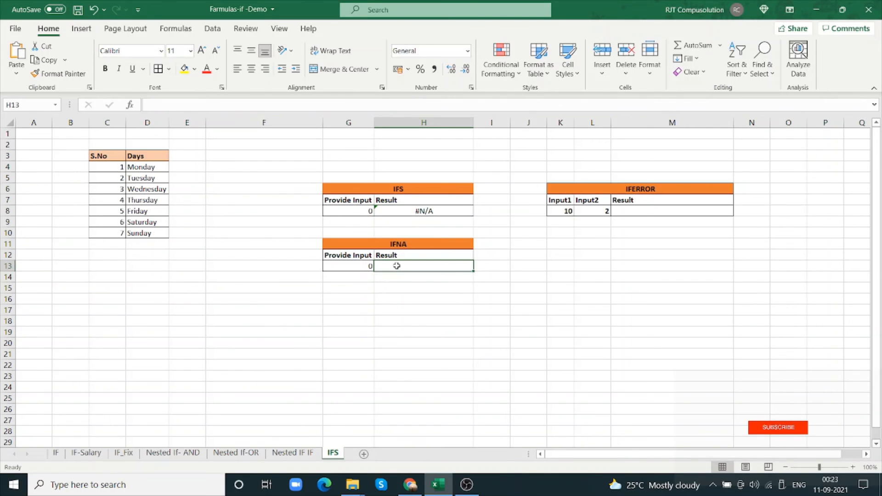
type("=I")
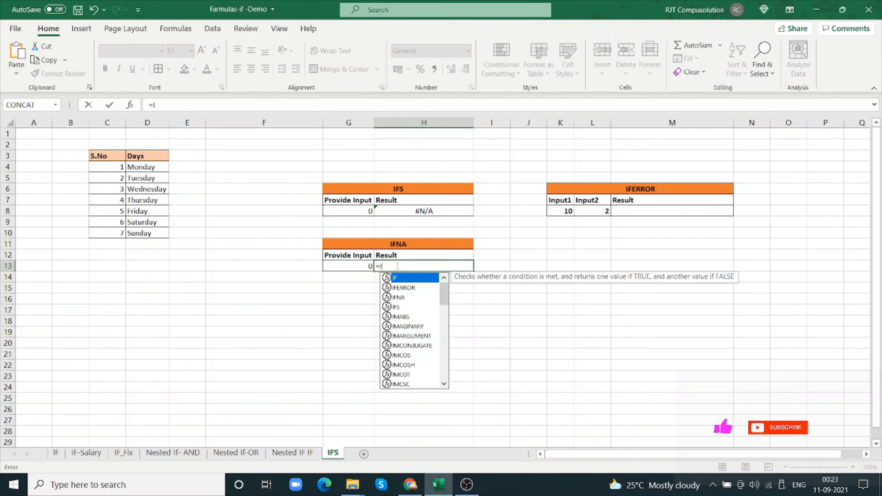
type("FNA")
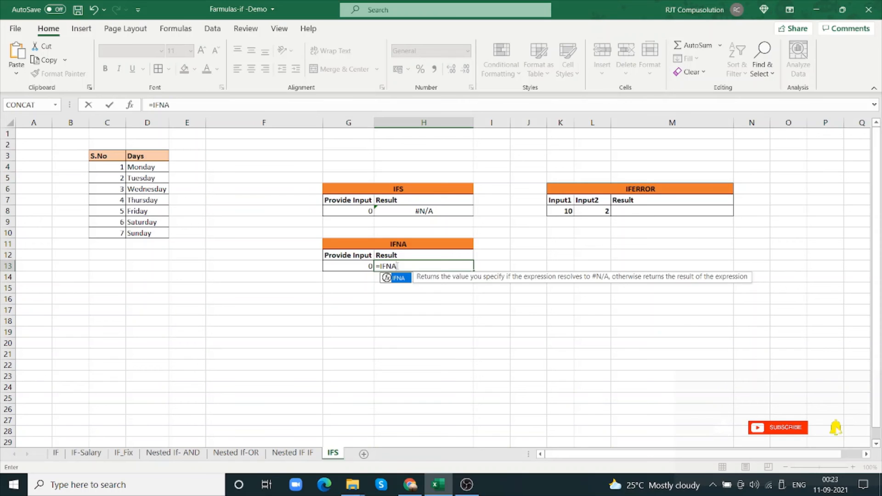
type("(")
key("ctrl+v")
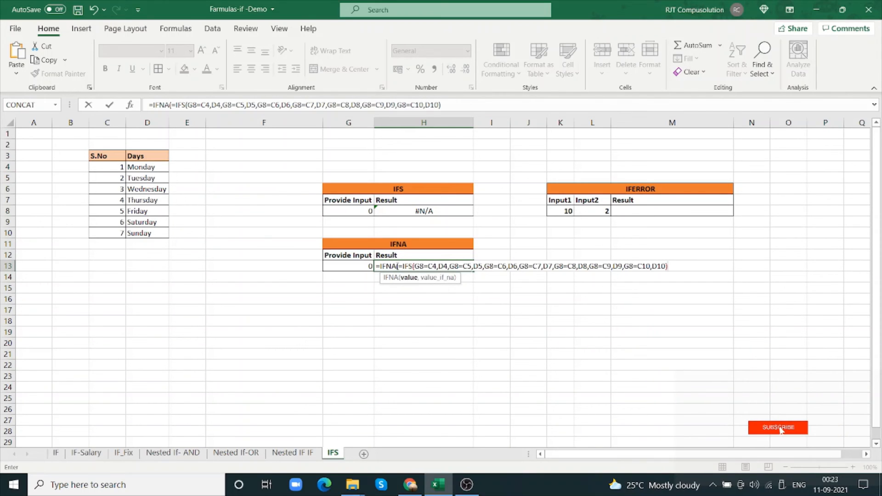
type(",")
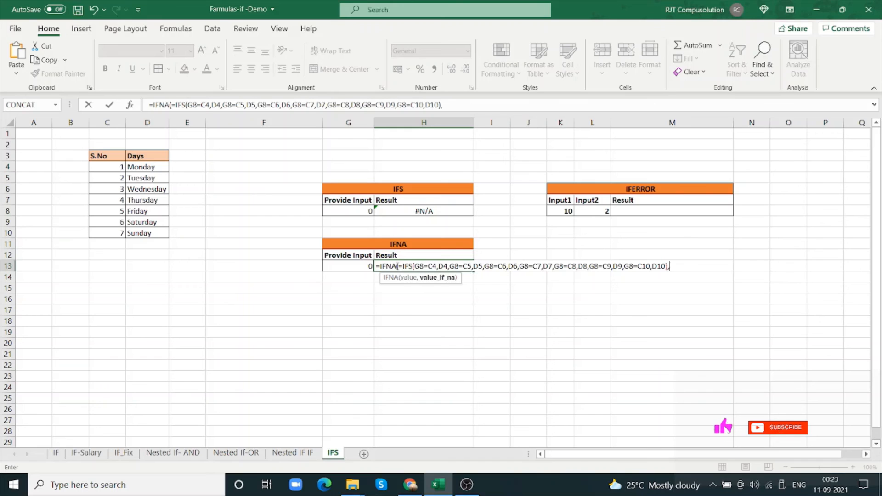
type("\"")
Try to complete the IFNA formula in H13 with "Invalid Input" as its value_if_na text
key("BackSpace")
key("BackSpace")
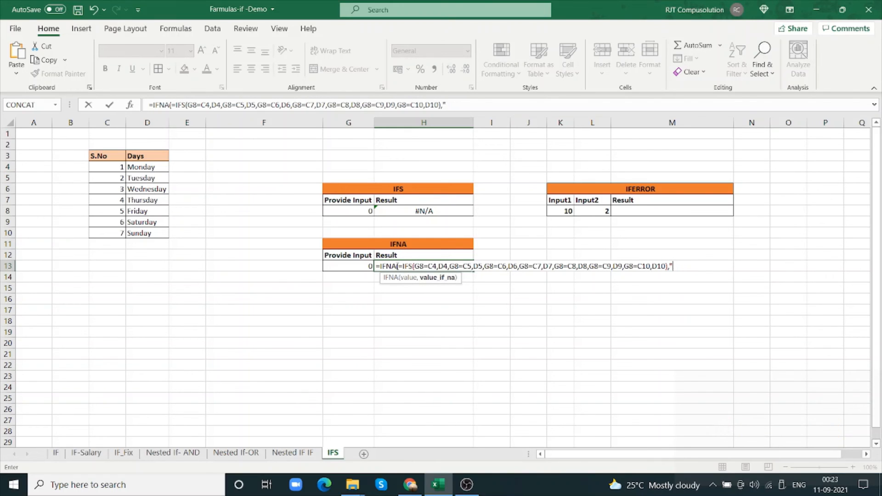
type("nvali")
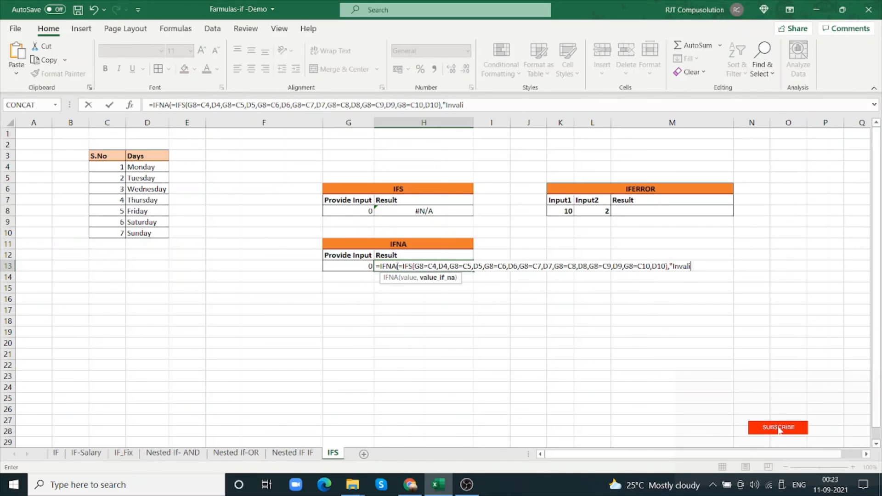
type("d Input")
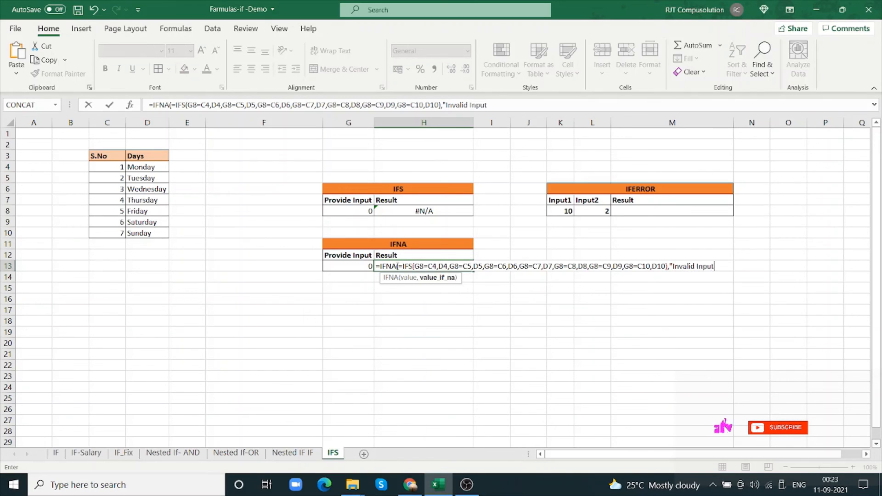
type("\")")
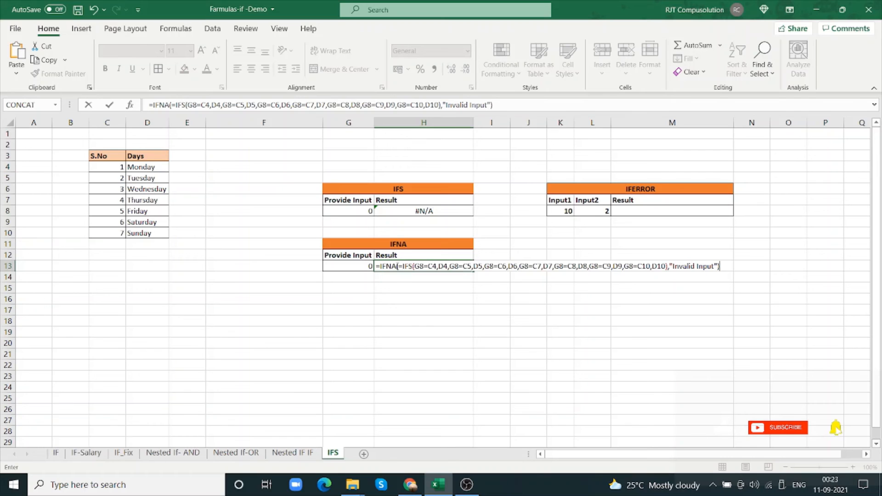
key("Return")
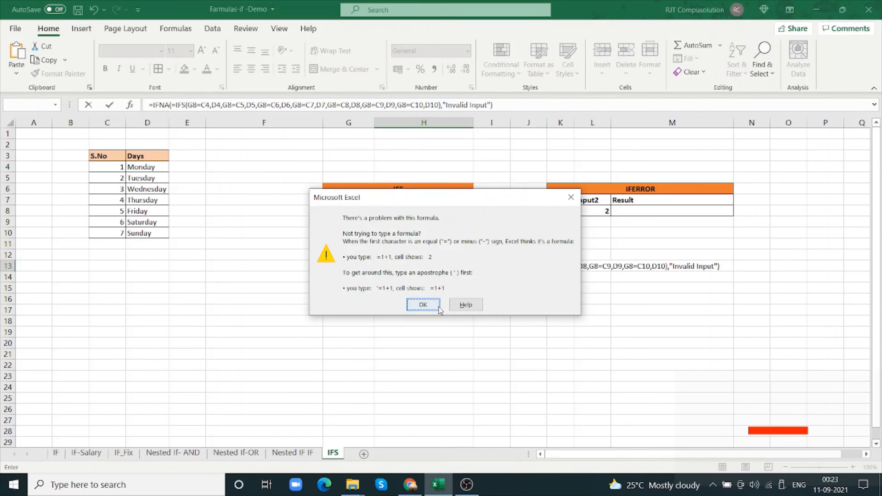
left_click(423, 305)
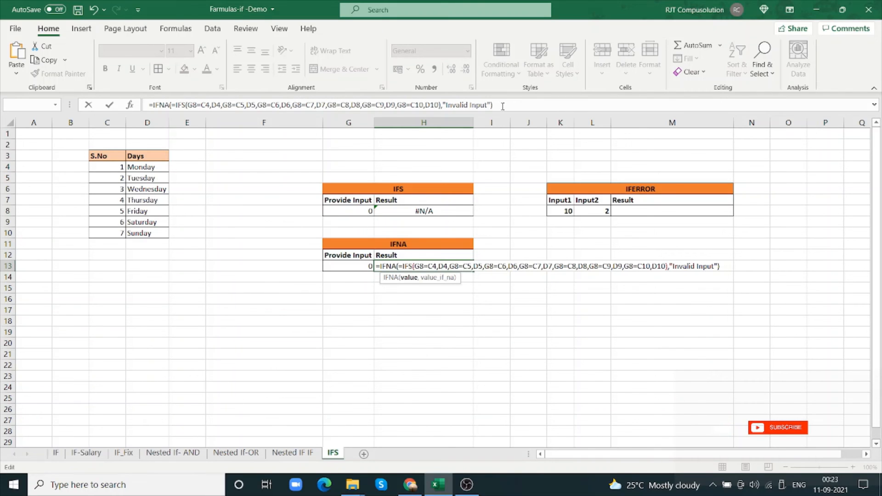
Remove the extra equals sign before IFS in the H13 formula and abandon the entry
key("BackSpace")
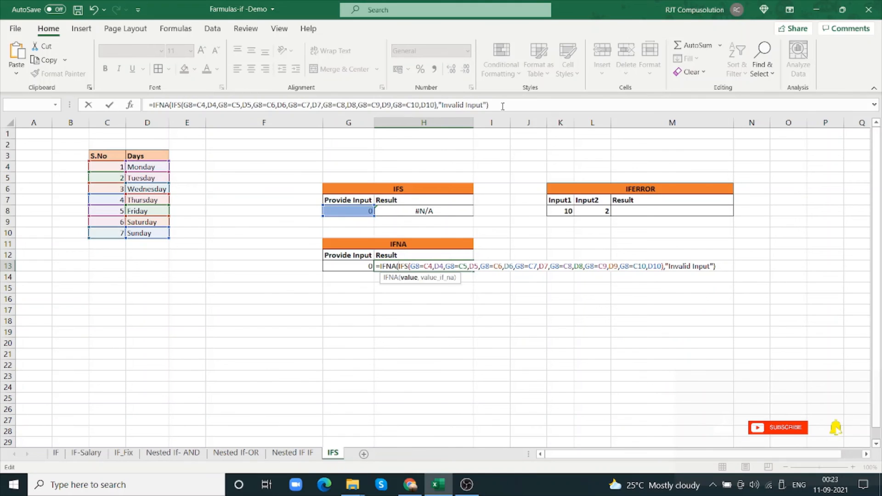
left_click(393, 308)
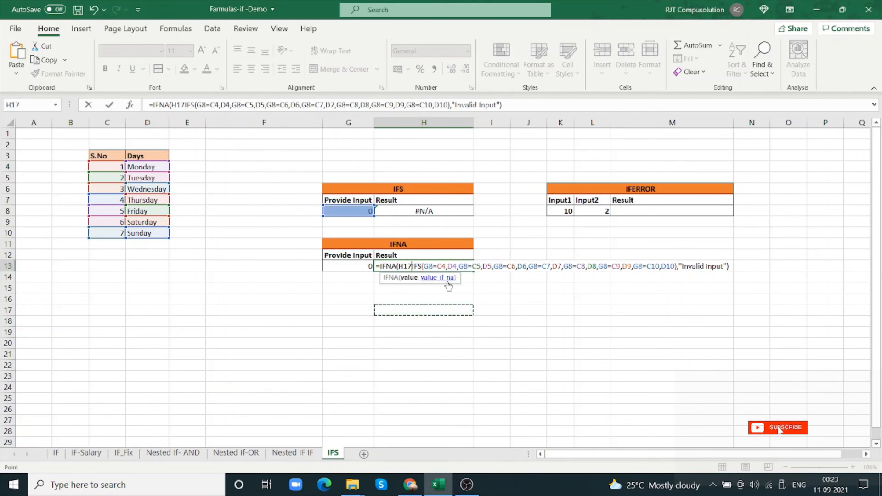
key("Escape")
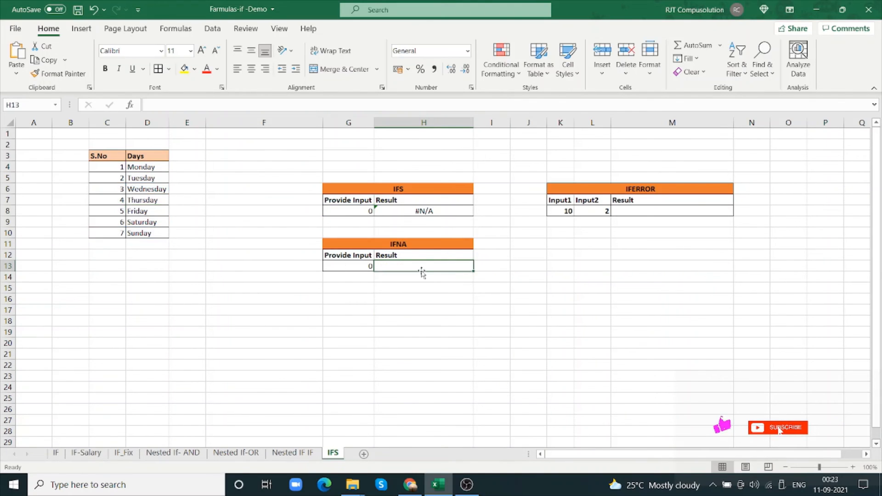
Select the entire IFS formula text of H8 for copying
left_click(436, 212)
left_click_drag(432, 111, 133, 101)
key("ctrl+c")
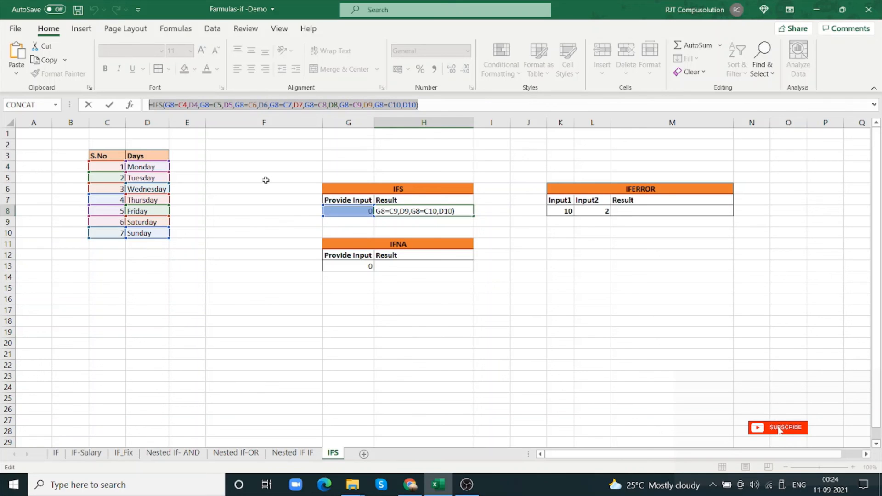
type("=")
left_click(403, 265)
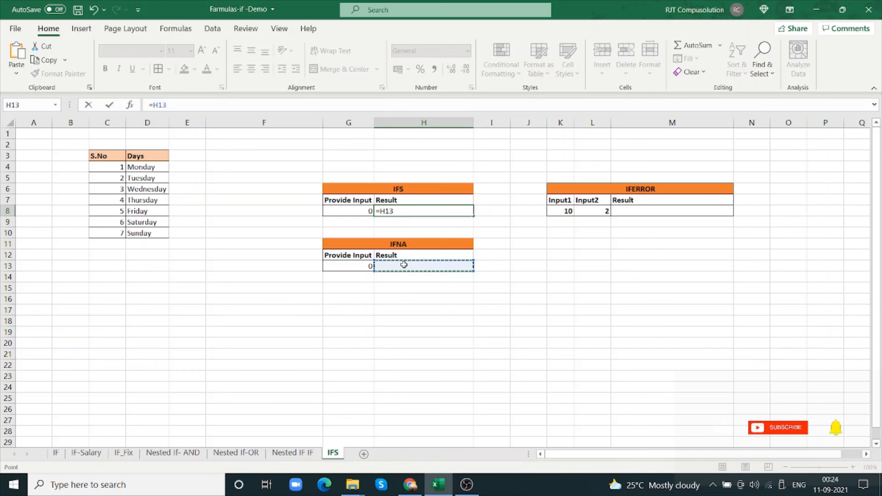
type("=")
left_click(403, 265)
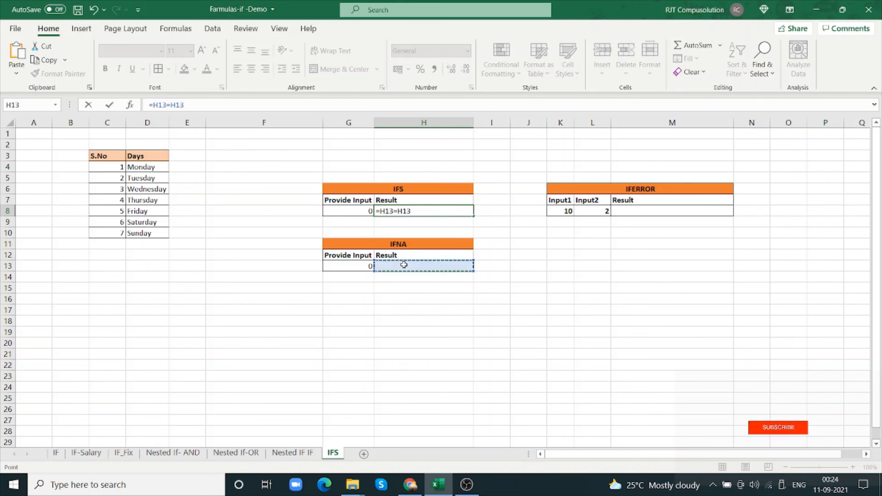
key("Escape")
Enter an IFNA formula in H13 that wraps the copied IFS formula, without its inner equals sign, and returns "Invalid Input" for #N/A
left_click(403, 265)
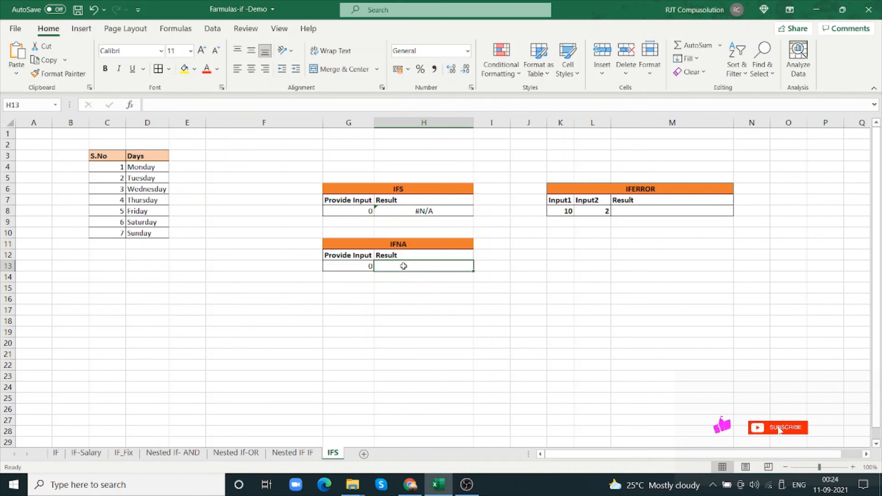
type("=if")
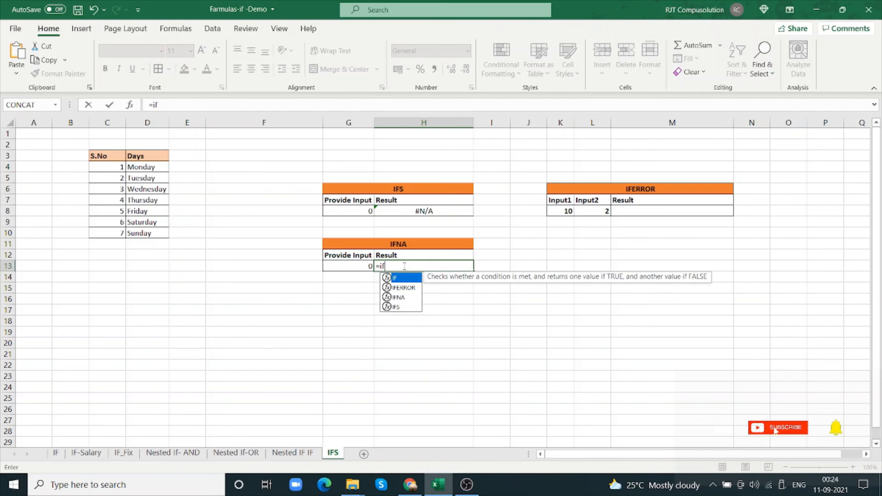
type("na(")
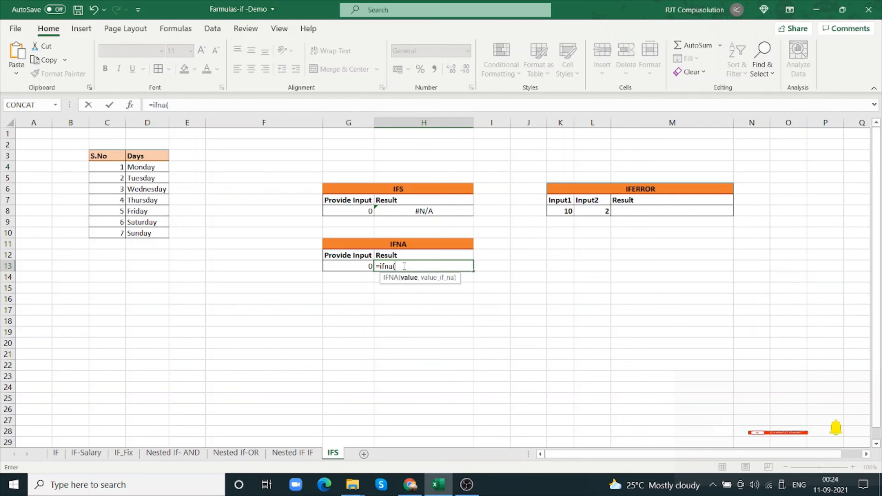
key("ctrl+v")
left_click(400, 266)
key("BackSpace")
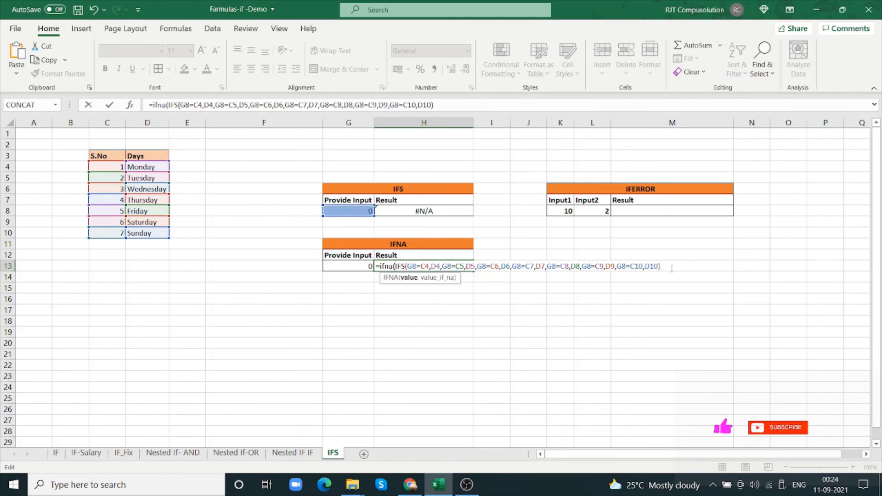
type(",")
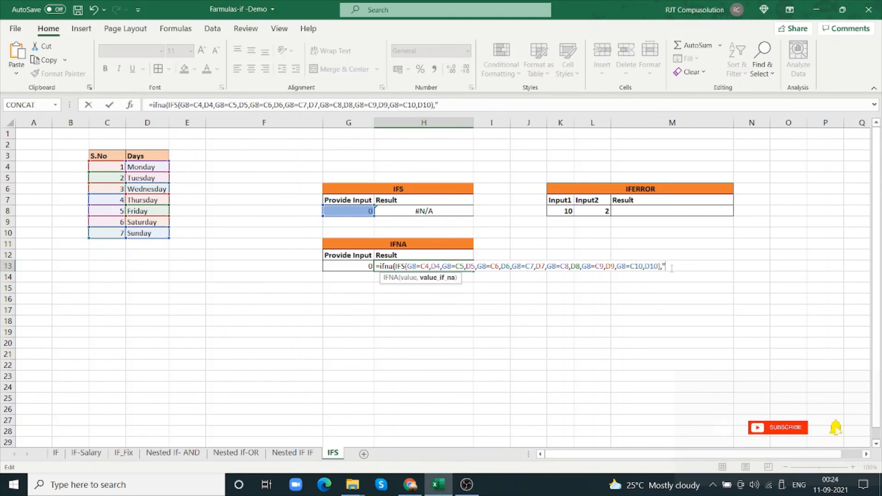
type("\"Invalid Input")
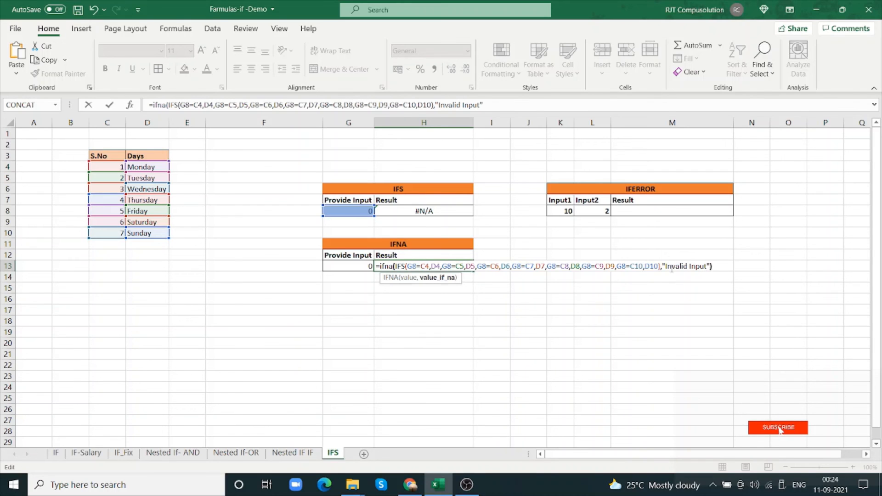
type("\")")
key("Return")
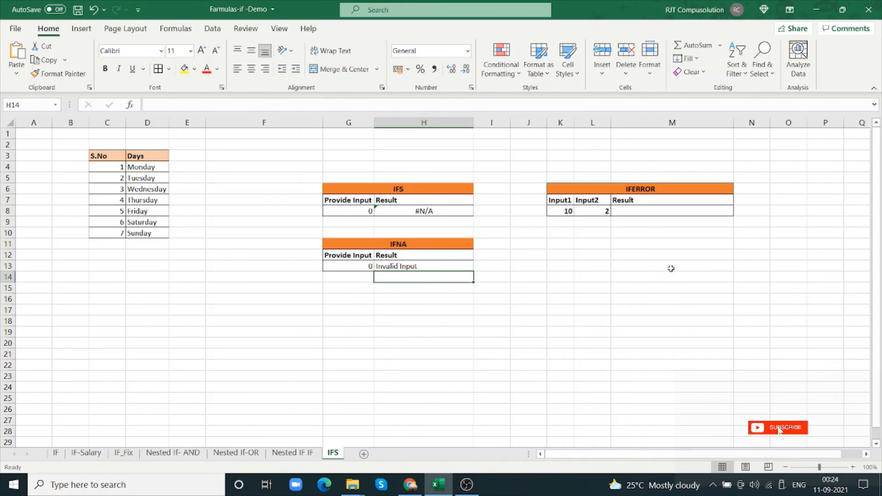
Set the IFNA input in G13 to 1
left_click(357, 265)
type("1")
key("Tab")
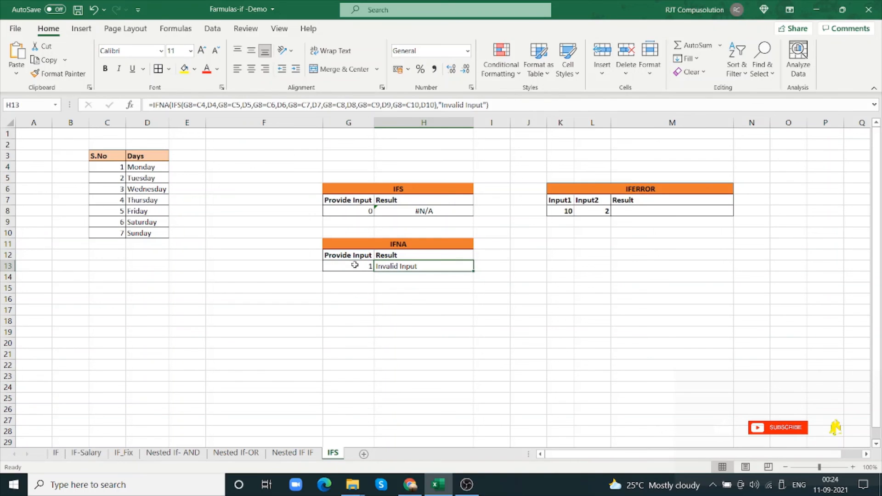
Examine the input in G13 and the IFNA formula in H13 to see which input cell it references
left_click(358, 266)
left_click(388, 267)
left_click(368, 267)
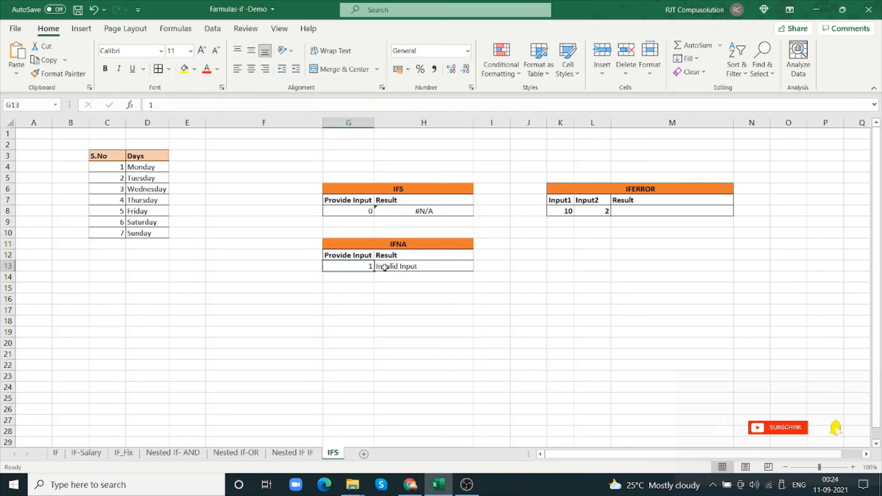
left_click(385, 266)
left_click(368, 266)
left_click(389, 268)
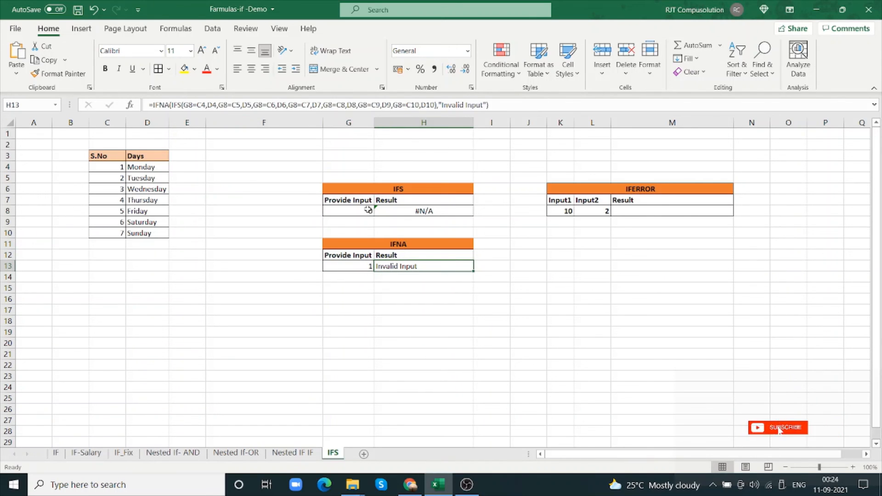
left_click(366, 265)
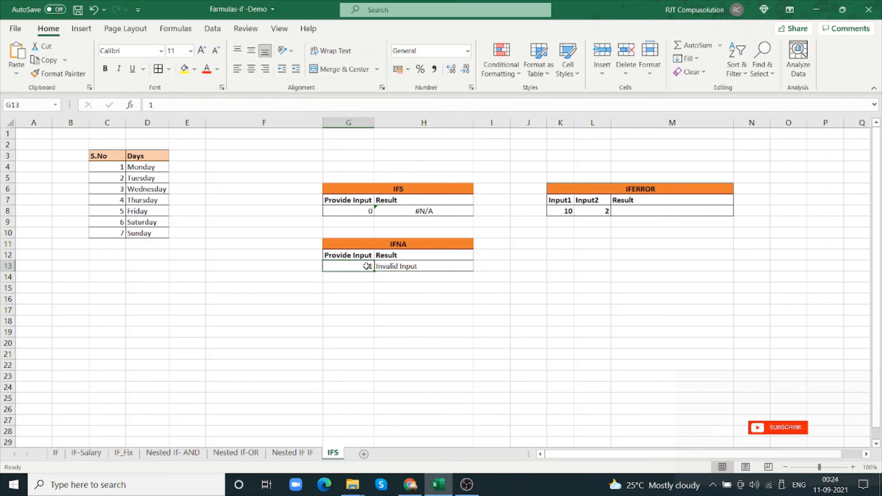
Change the input reference in the first logical test of H13's IFNA formula to G13
left_click(390, 264)
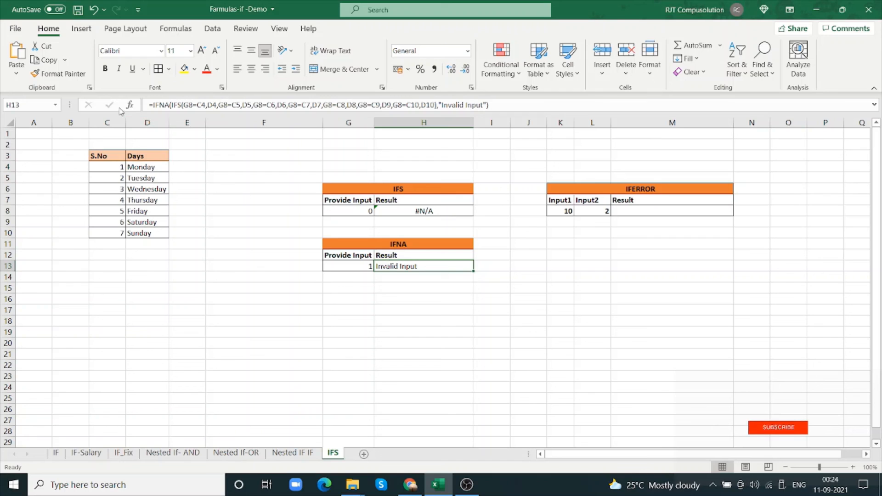
left_click(194, 105)
key("BackSpace")
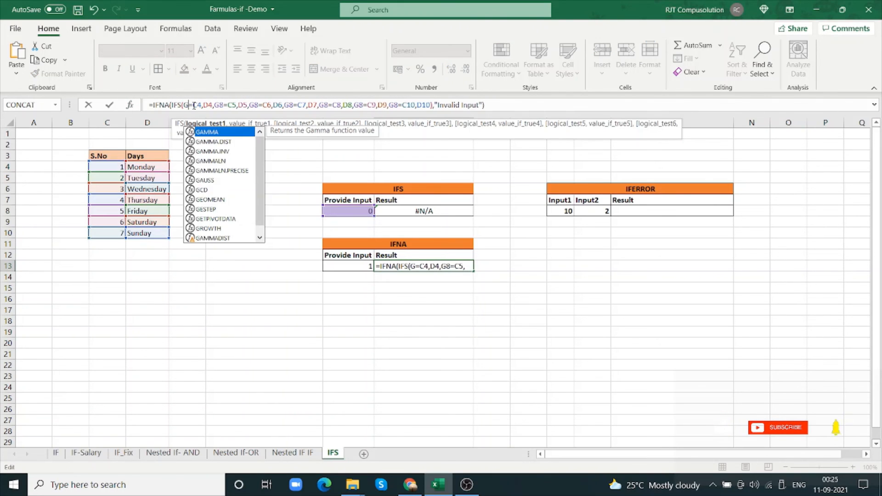
type("13")
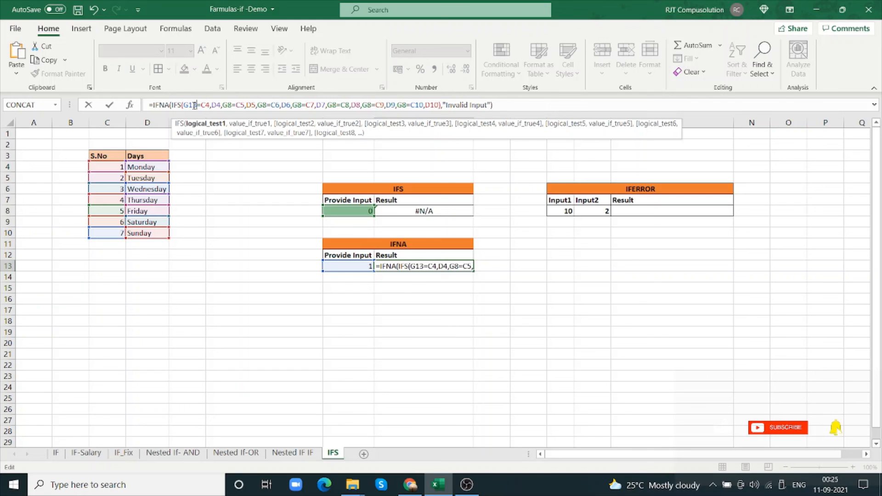
key("shift+Left")
key("shift+Left")
key("shift+Left")
Replace the G8 references in the second and third logical tests of the H13 formula with G13
key("Right")
key("Right")
key("Right")
key("Right")
key("Right")
key("Right")
key("Right")
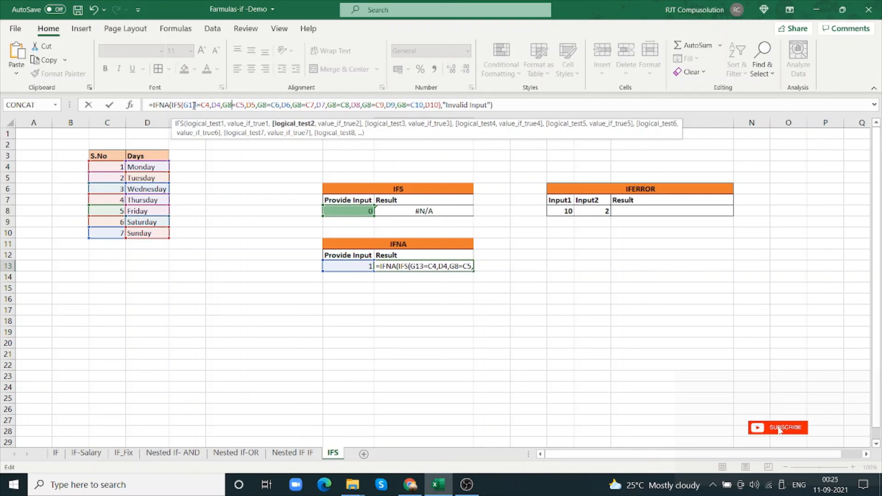
key("shift+Left")
type("13")
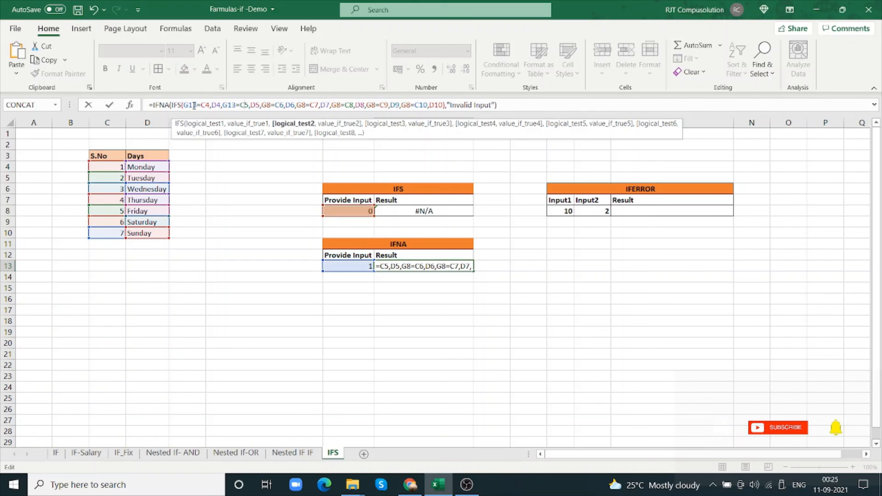
key("Right")
key("Right")
key("Right")
key("Right")
key("Right")
key("Right")
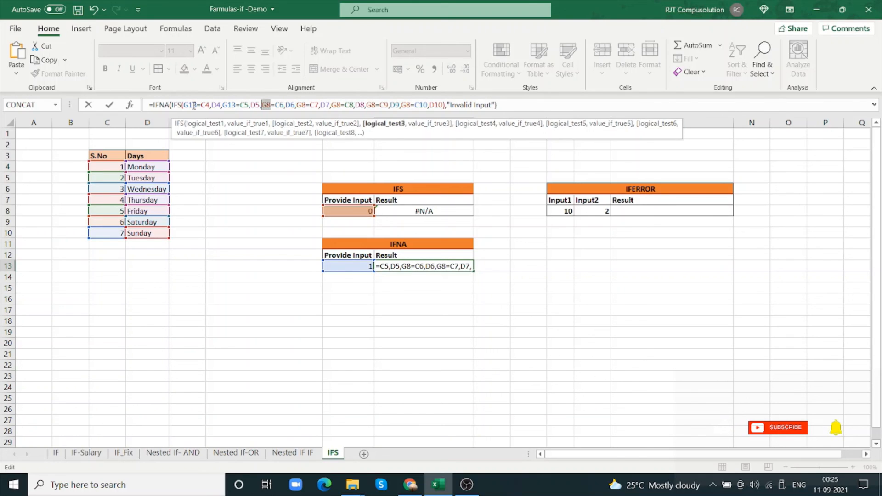
type("13")
Replace the G8 references in the fourth and fifth logical tests of the H13 formula with G13
key("Right")
key("Right")
key("Right")
key("Right")
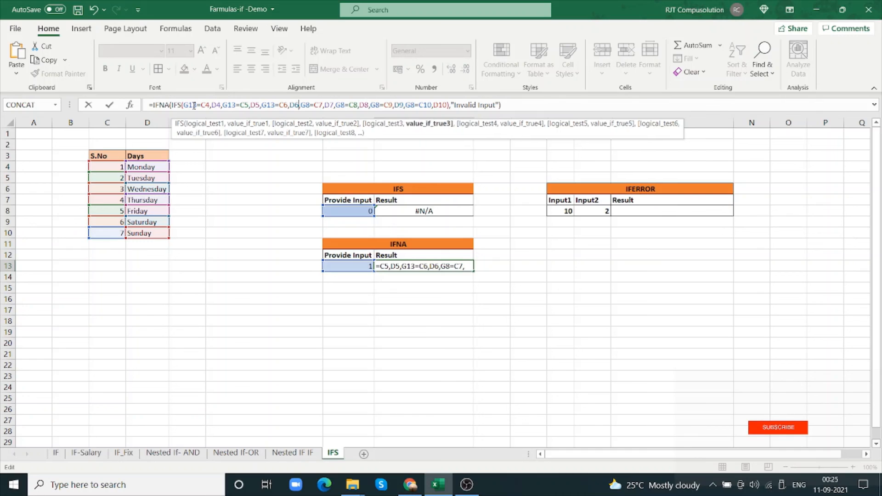
key("shift+Right")
key("shift+Right")
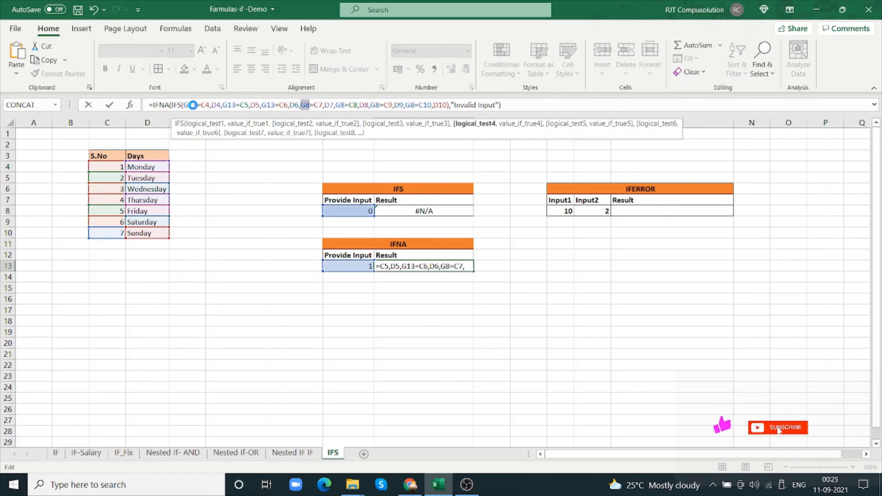
type("G13")
key("Right")
key("Right")
key("Right")
key("Right")
key("Right")
key("Right")
key("Right")
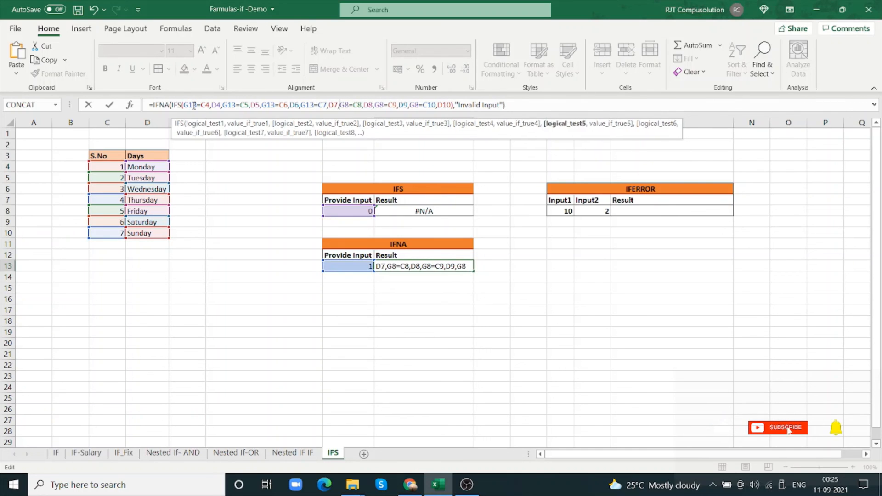
key("shift+Right")
key("shift+Right")
type("G13")
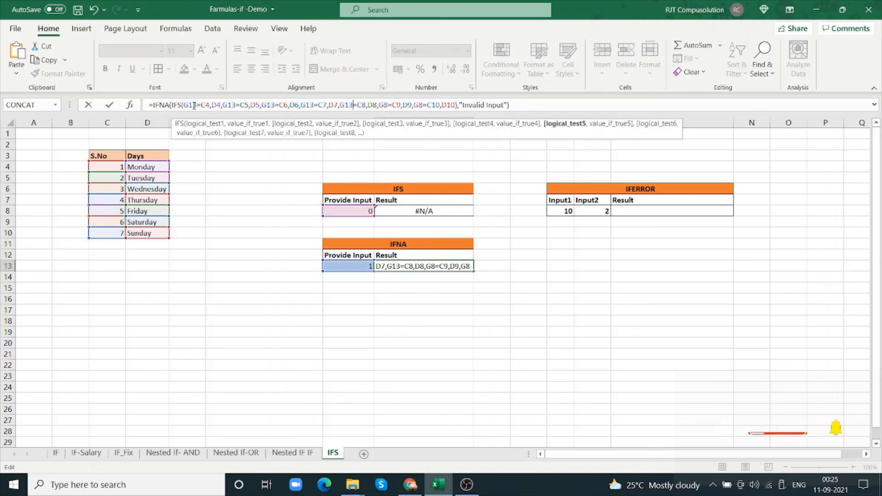
Replace the G8 reference in the sixth logical test of the H13 formula with G13
key("Right")
key("Right")
key("Right")
key("Right")
key("Right")
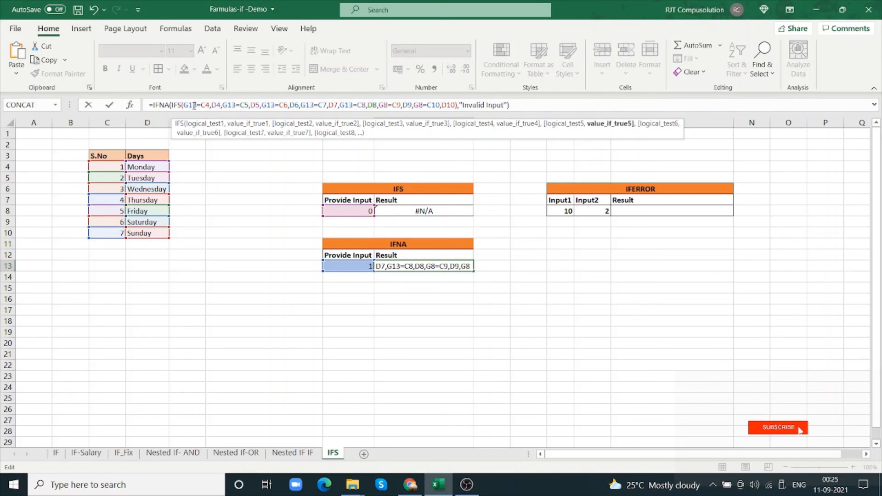
key("Right")
key("Right")
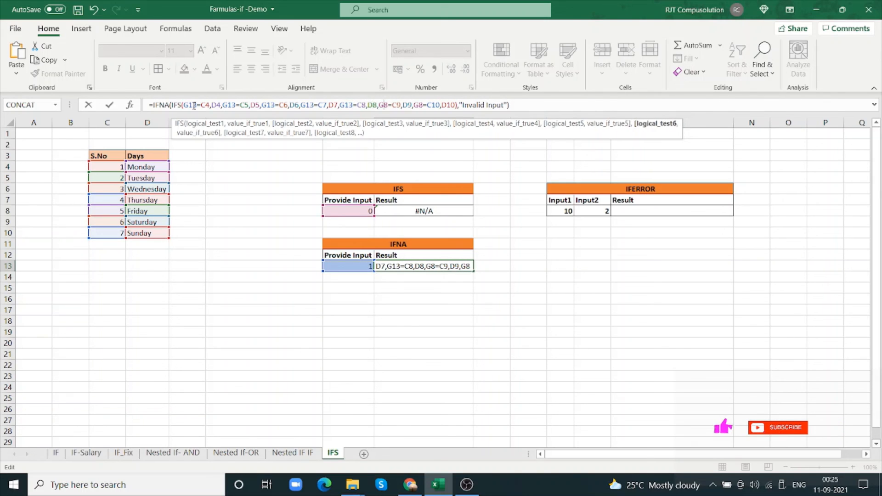
key("shift+Left")
key("shift+Left")
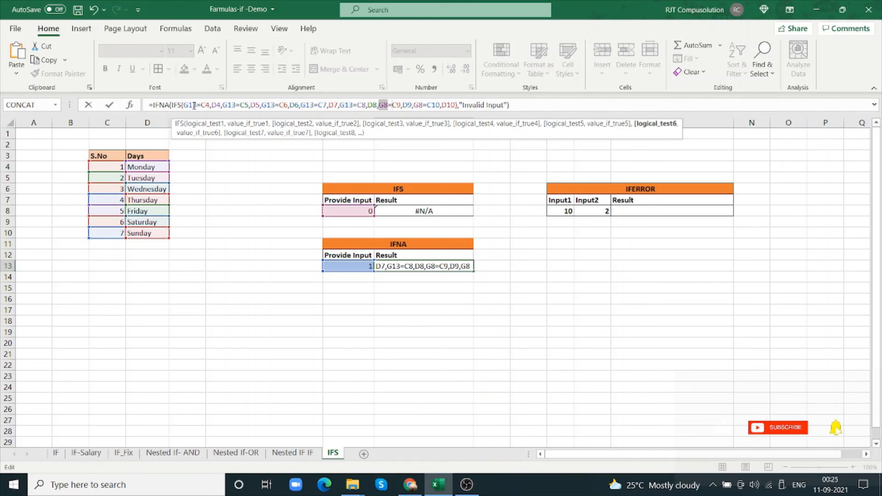
type("G13")
Replace the G8 reference in the seventh logical test of the H13 formula with G13 and commit the formula
key("Right")
key("Right")
key("Right")
key("Right")
key("Right")
key("Right")
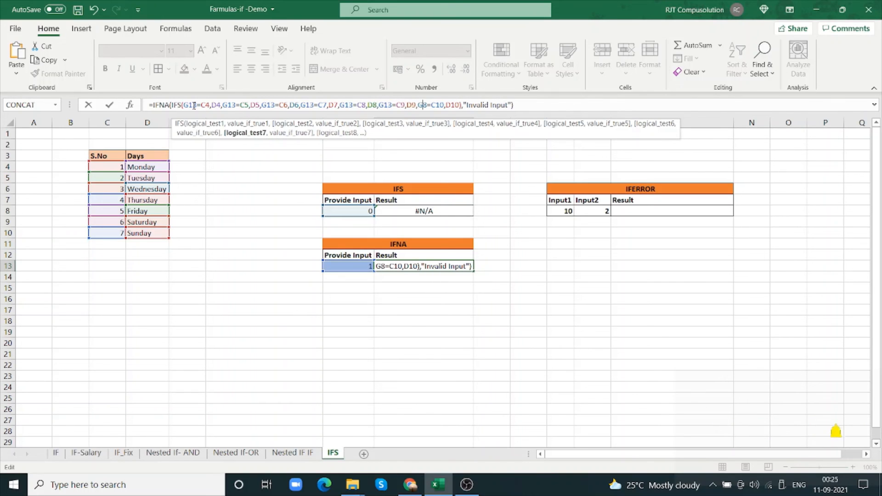
key("shift+Left")
key("shift+Left")
type("G13")
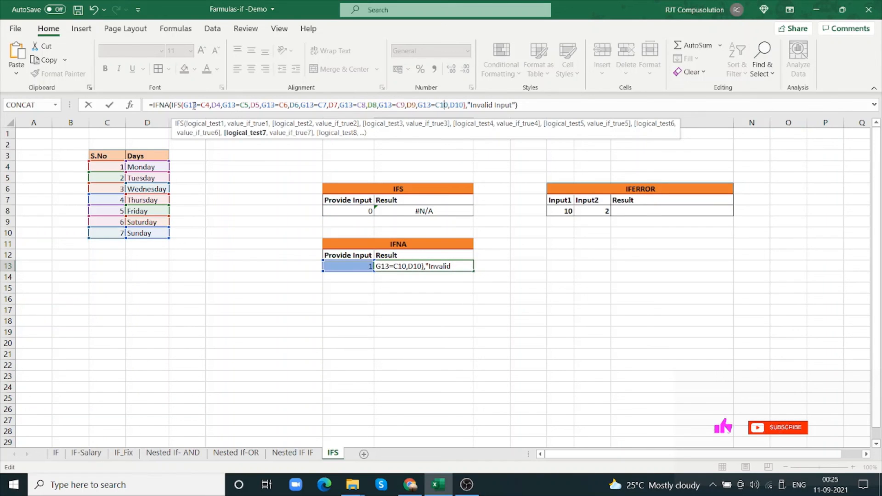
key("Tab")
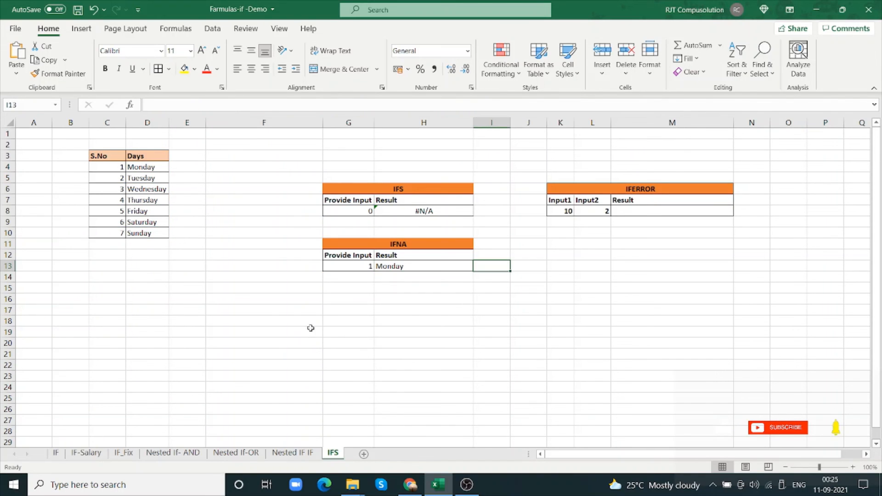
Test the IFNA formula by entering 2 and then 3 as the input in G13
left_click(359, 264)
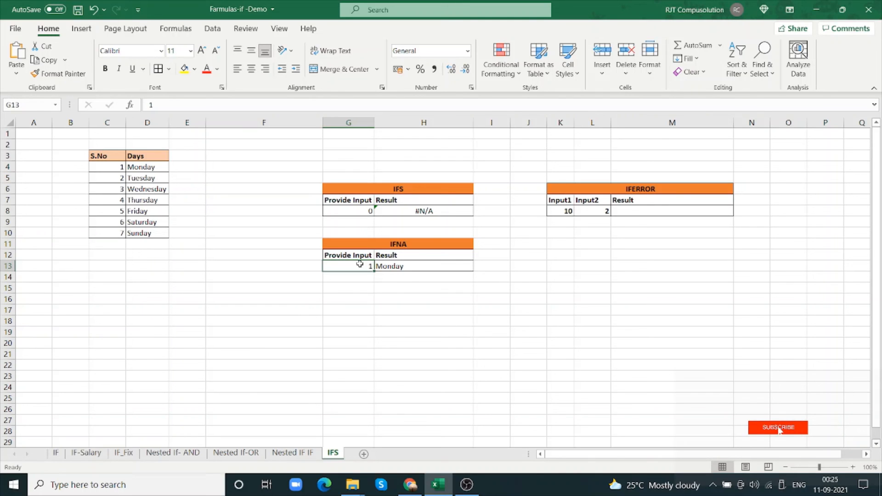
type("2")
left_click(375, 308)
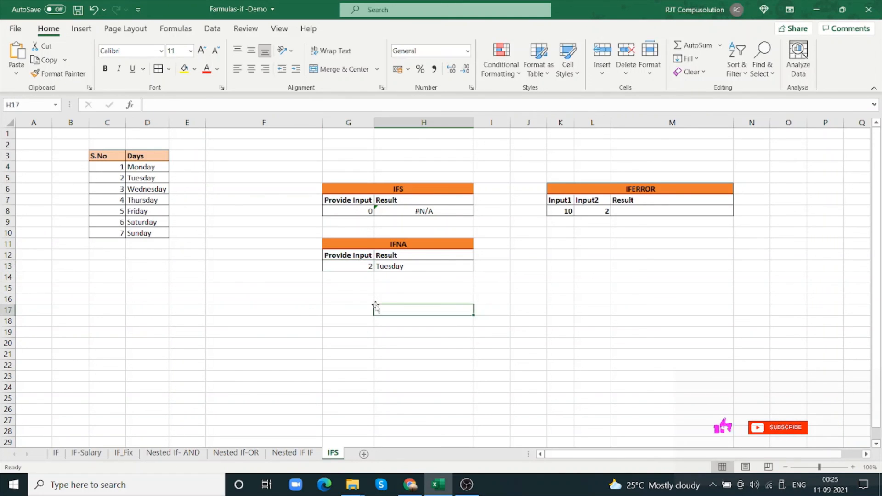
left_click(357, 269)
type("3")
key("Tab")
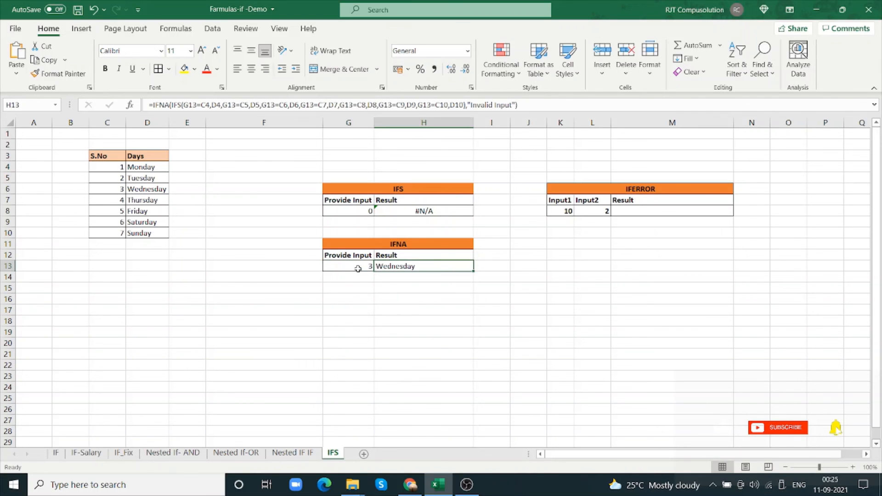
Test the IFNA formula with the invalid input 0 in G13, then set the input to 5
left_click(358, 268)
type("0")
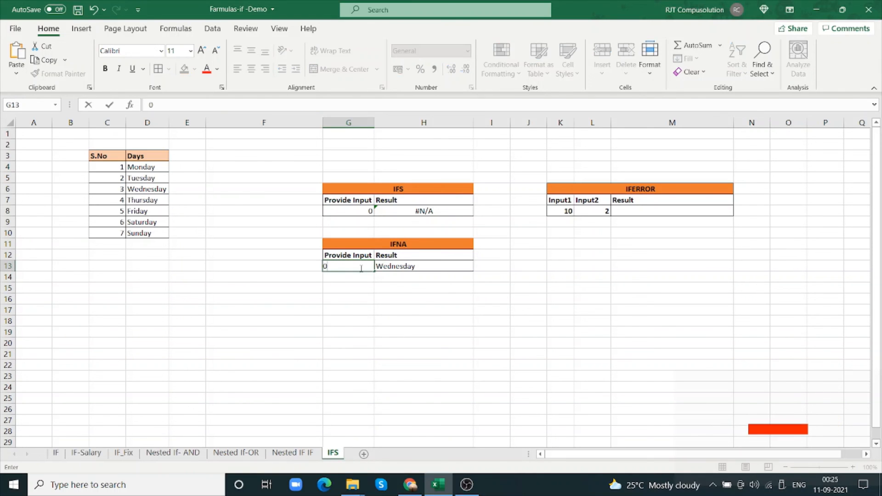
key("Tab")
left_click(363, 265)
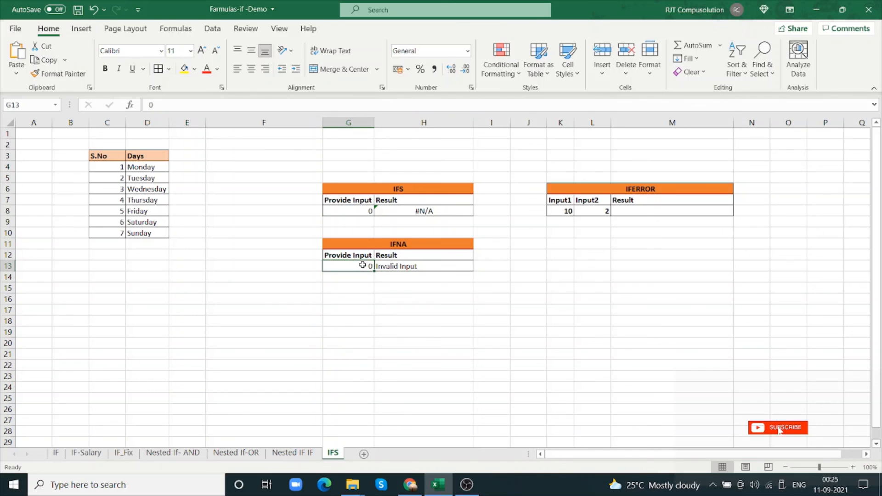
type("5")
key("Tab")
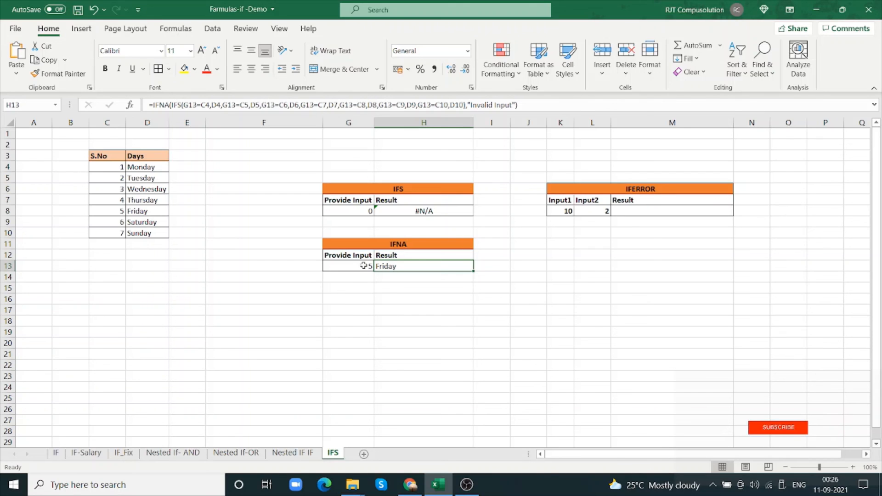
Enter the formula =K8/L8 in M8 to divide Input1 by Input2 in the IFERROR table
left_click(634, 213)
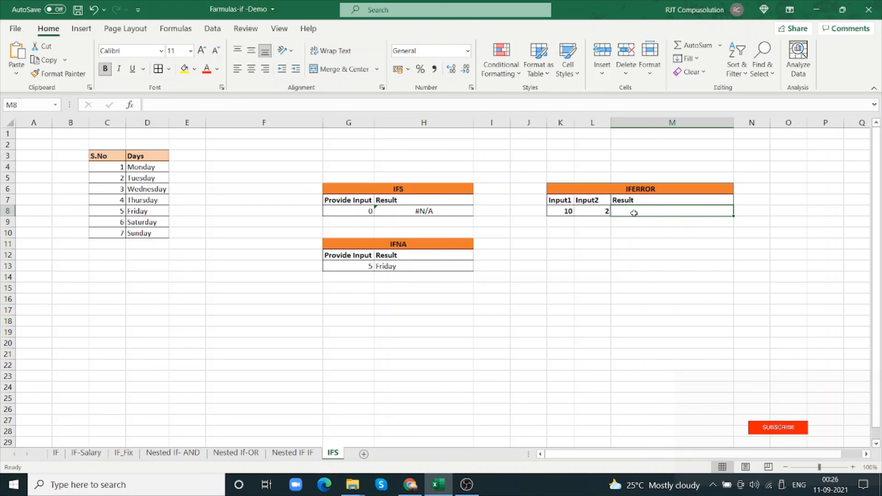
type("=")
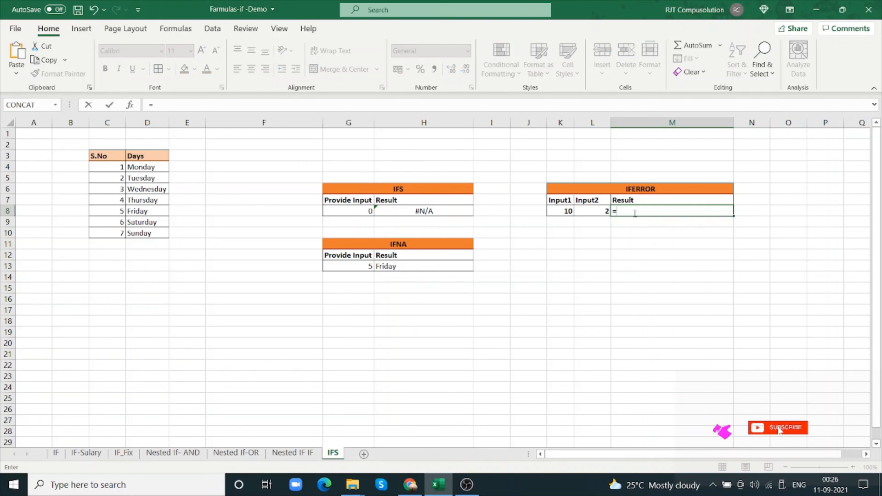
left_click(568, 212)
type("/")
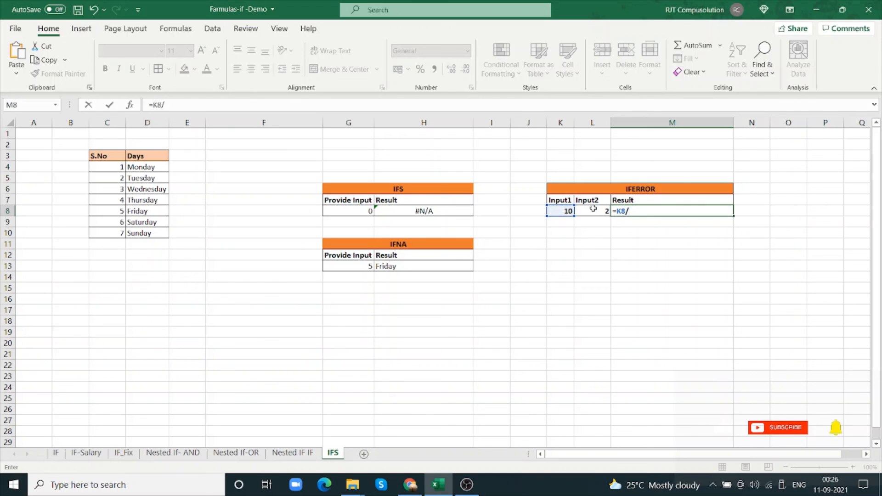
left_click(592, 209)
key("Return")
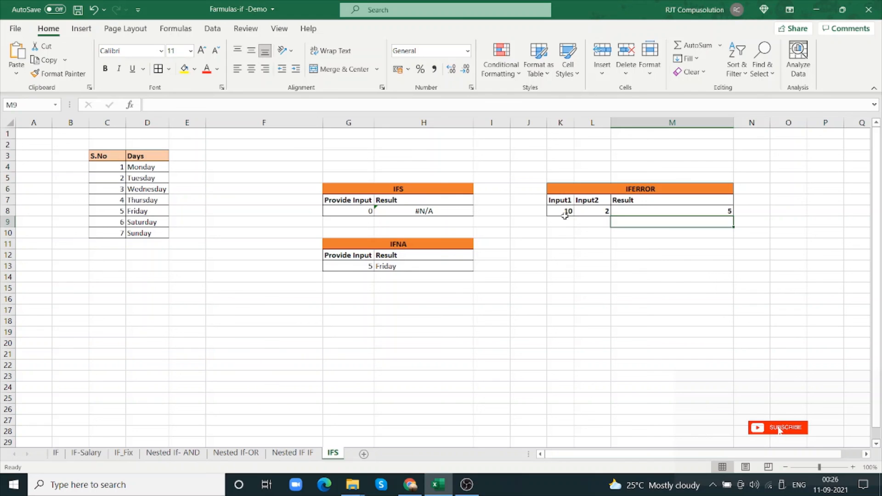
Test the division formula by setting Input1 in K8 to 0
left_click(601, 213)
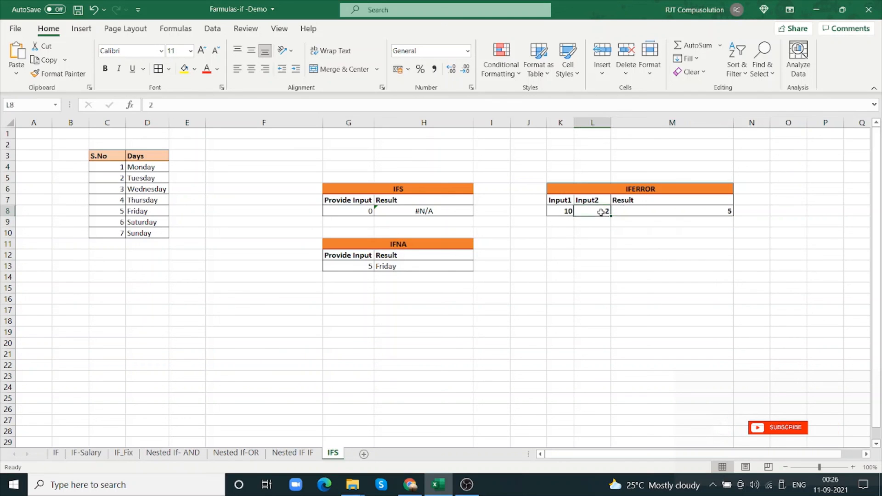
left_click(564, 212)
type("0")
key("Tab")
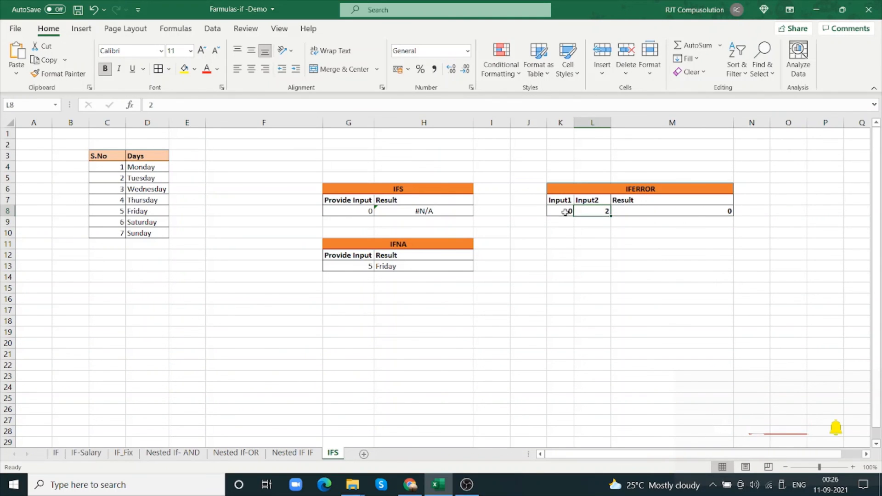
Set Input1 in K8 to 100 and Input2 in L8 to 5
left_click(565, 212)
type("100")
key("Tab")
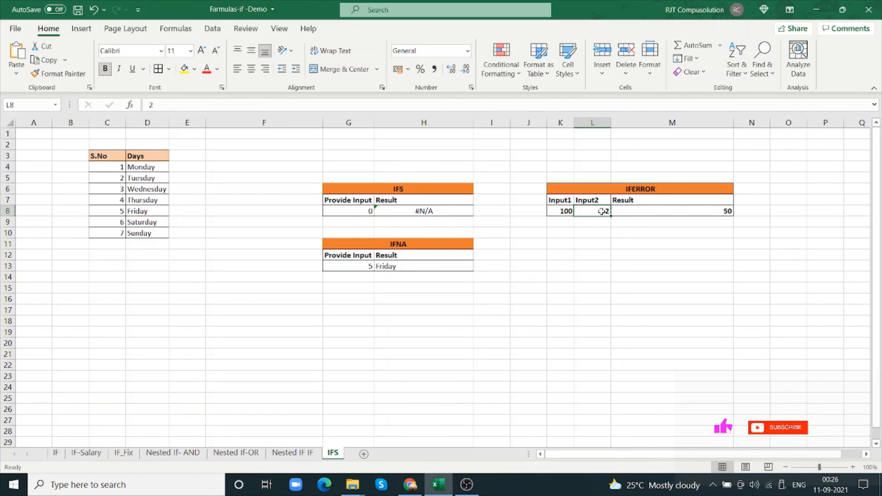
type("5")
key("Tab")
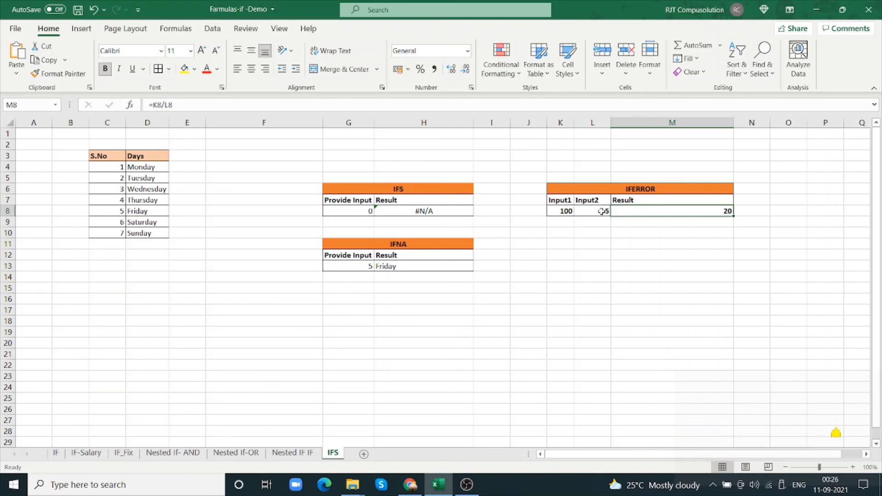
type("0")
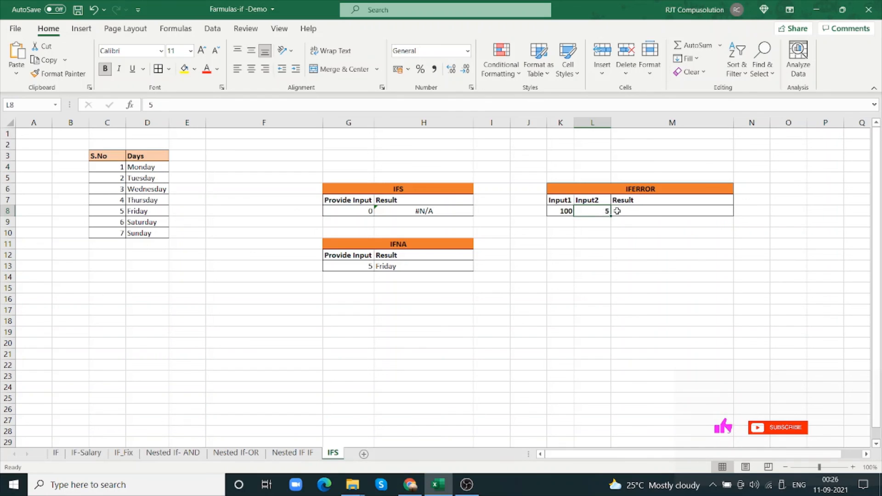
type("=")
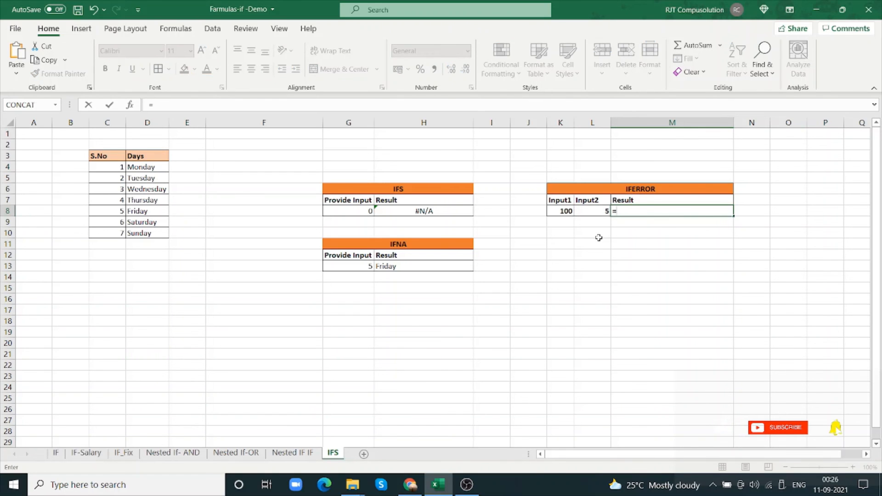
key("ctrl+z")
key("ctrl+z")
key("ctrl+z")
left_click(609, 234)
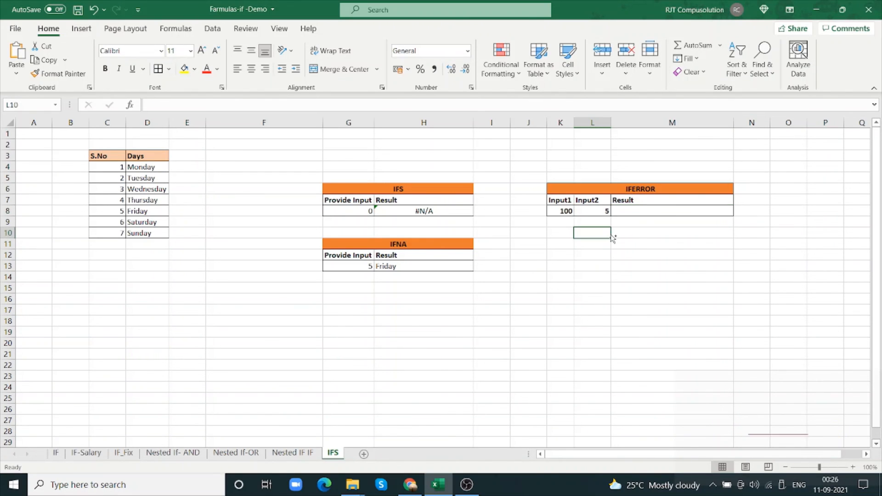
key("ctrl+z")
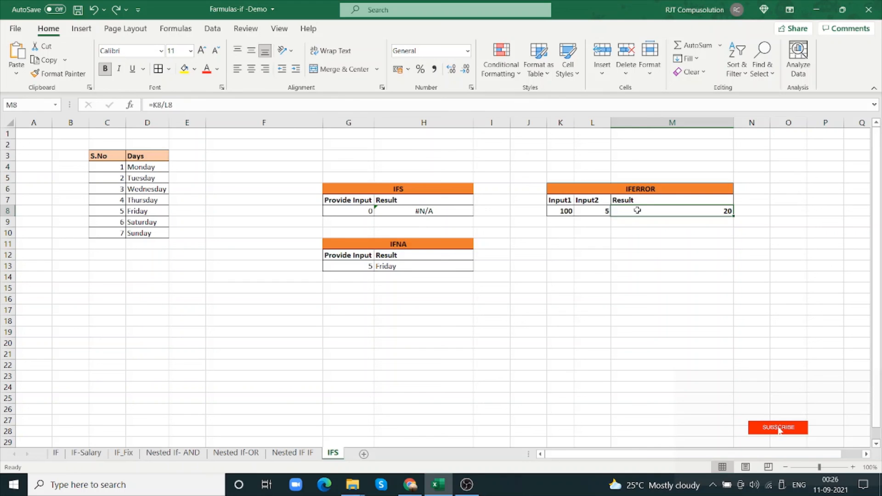
Set Input2 in L8 to 0 to test the formula with a division by zero
left_click(595, 212)
type("0")
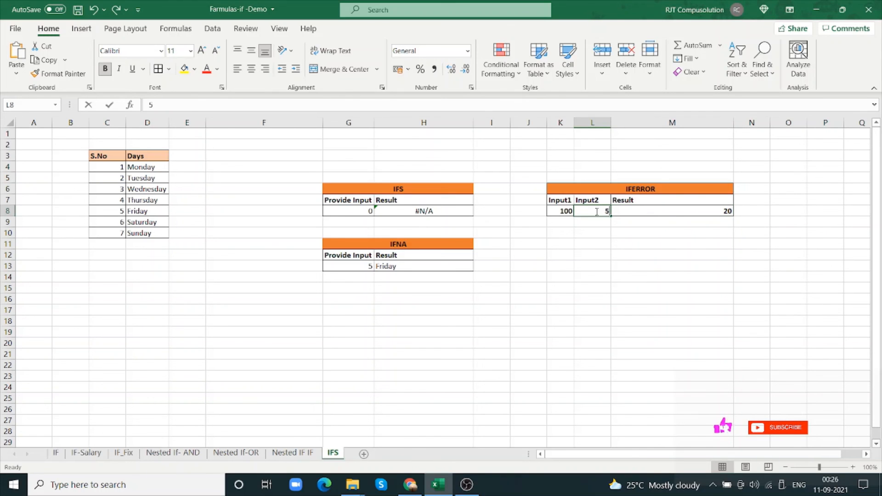
key("Tab")
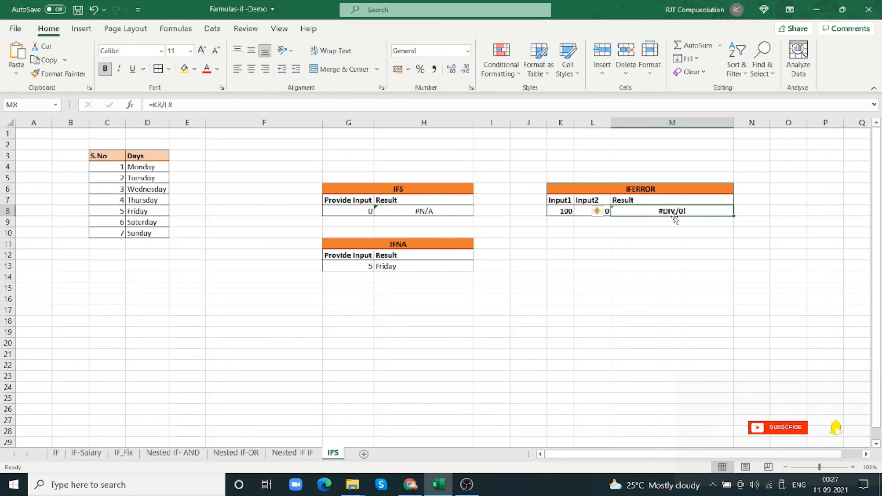
Start an IFERROR formula in M8 with K8/L8 as its value argument
type("=if")
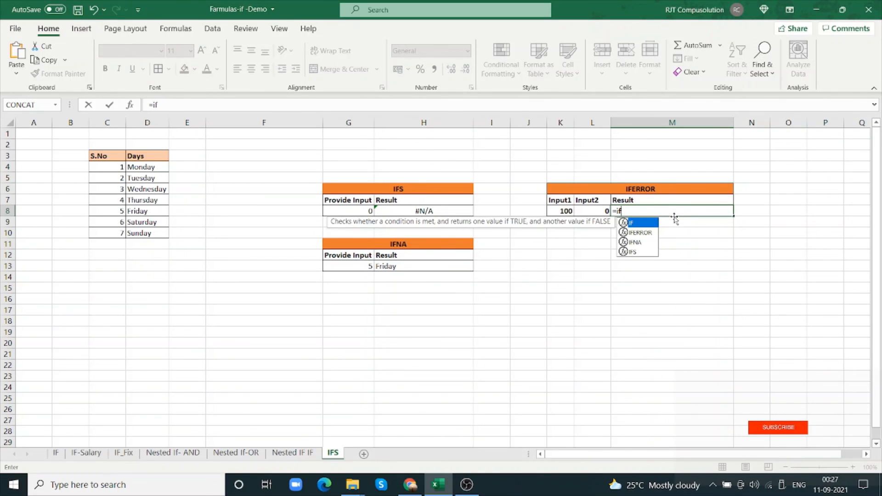
left_click(649, 233)
type("e")
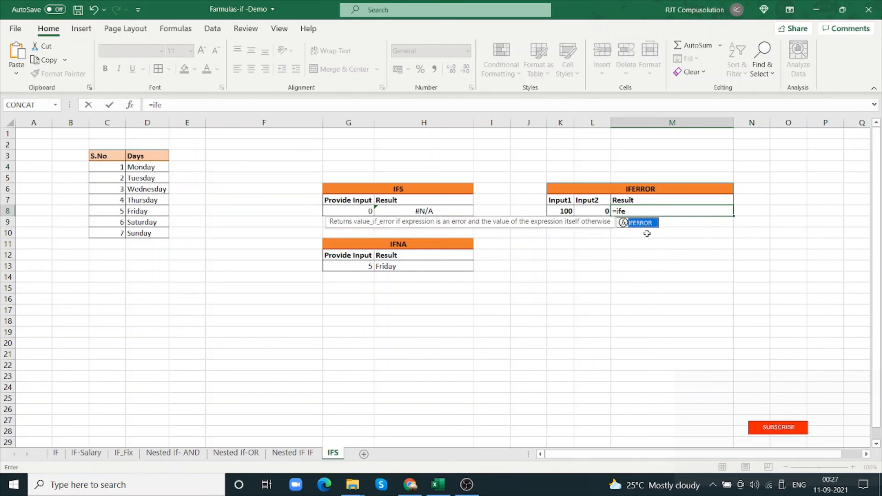
key("Tab")
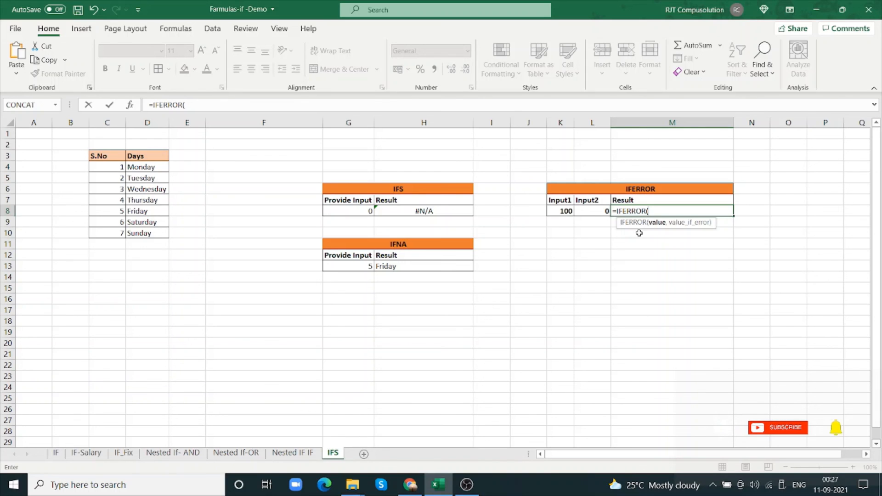
left_click(567, 212)
type("/")
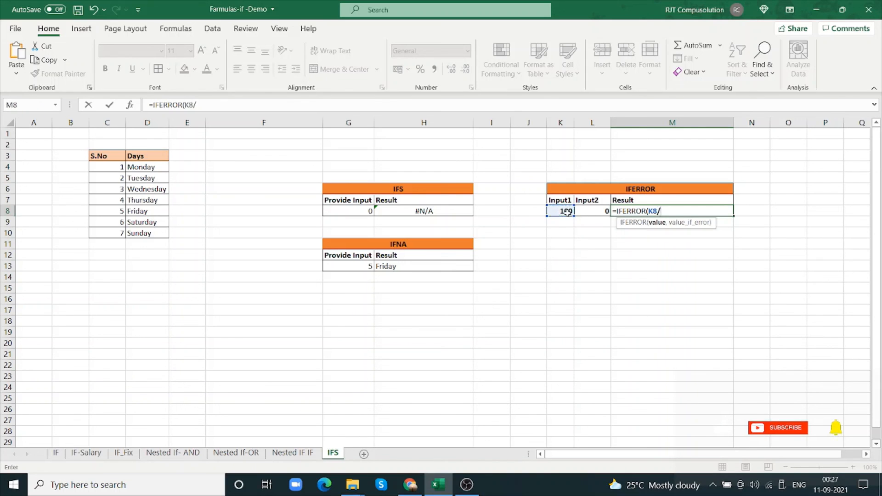
left_click(605, 211)
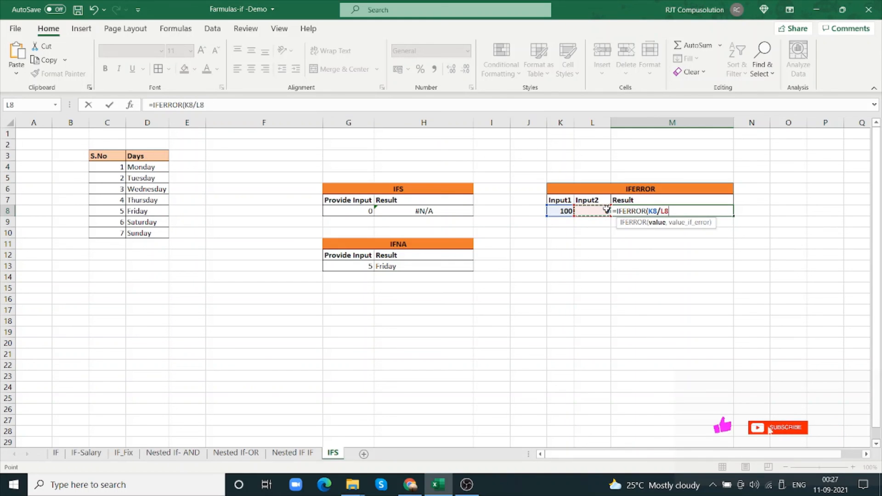
Complete the IFERROR formula in M8 with "Cann't Divided by Zero" as the message for errors
type(",\"")
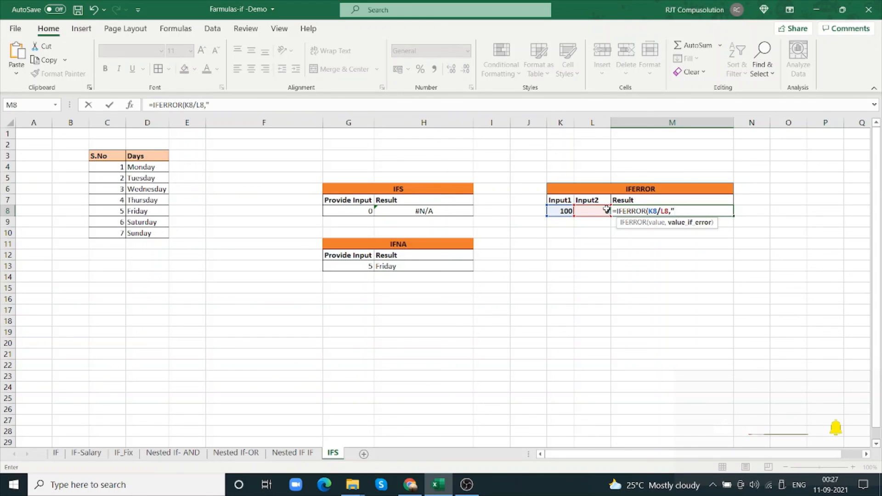
type("Ca")
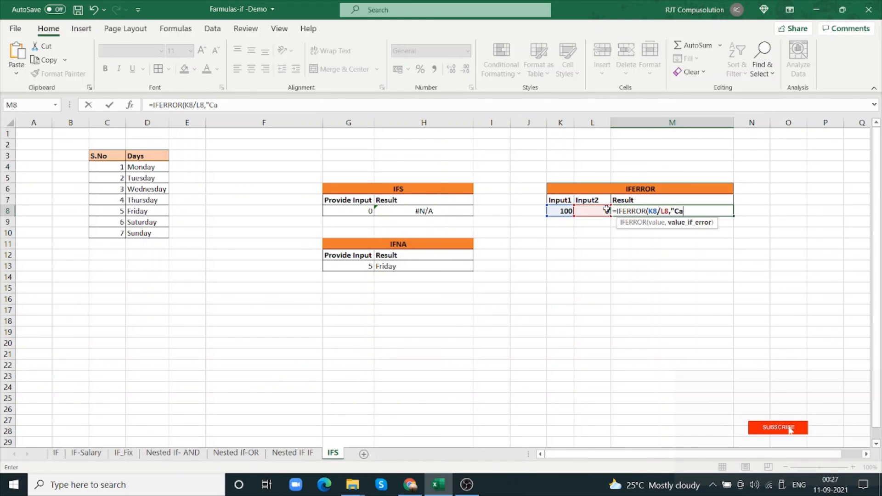
type("n")
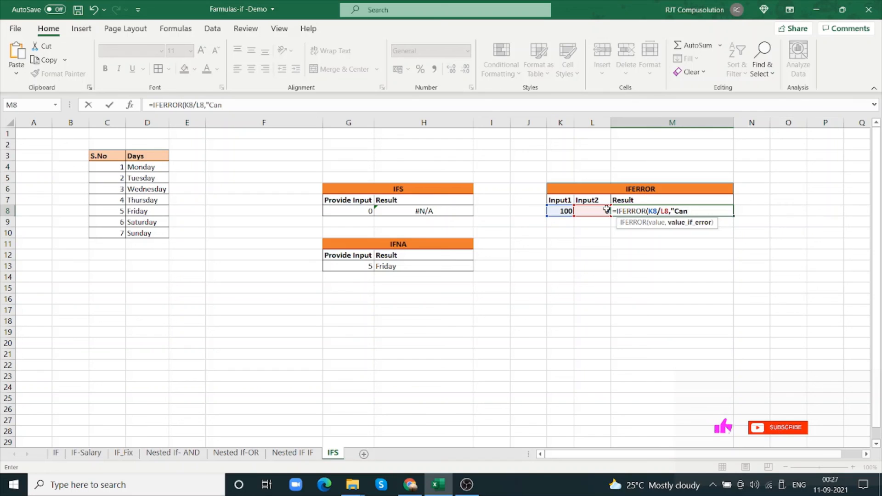
type("n't de")
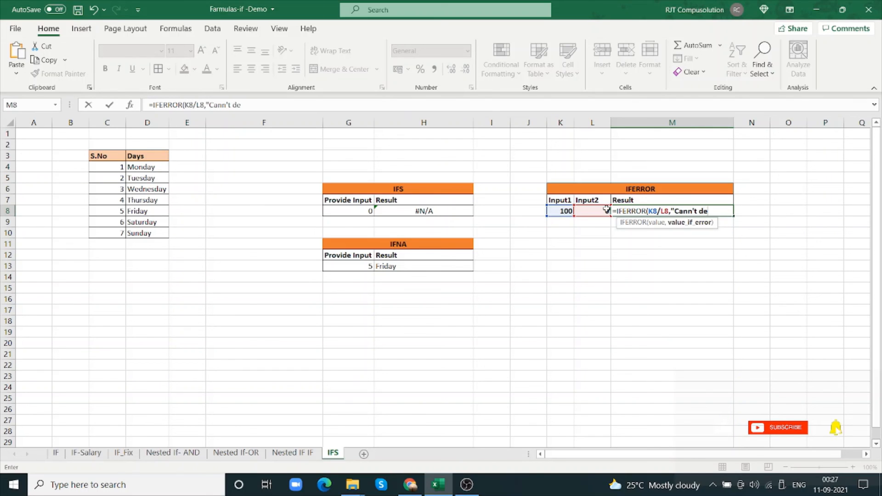
type("Divid")
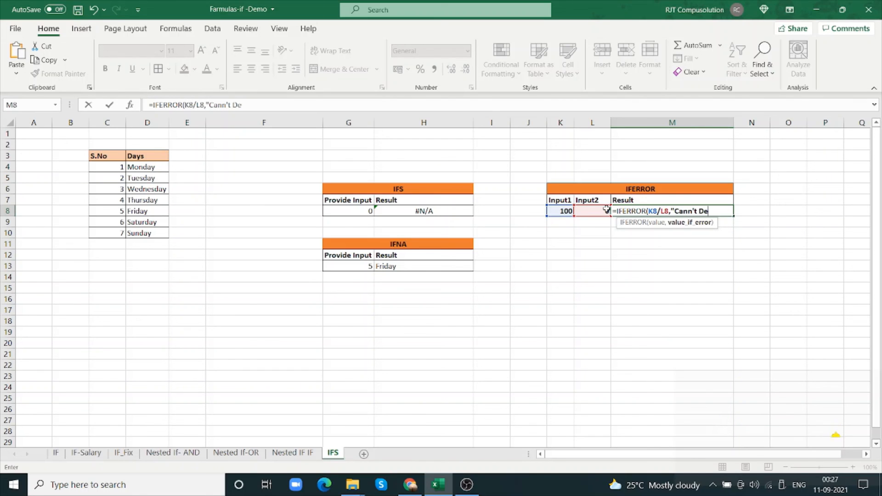
type("e")
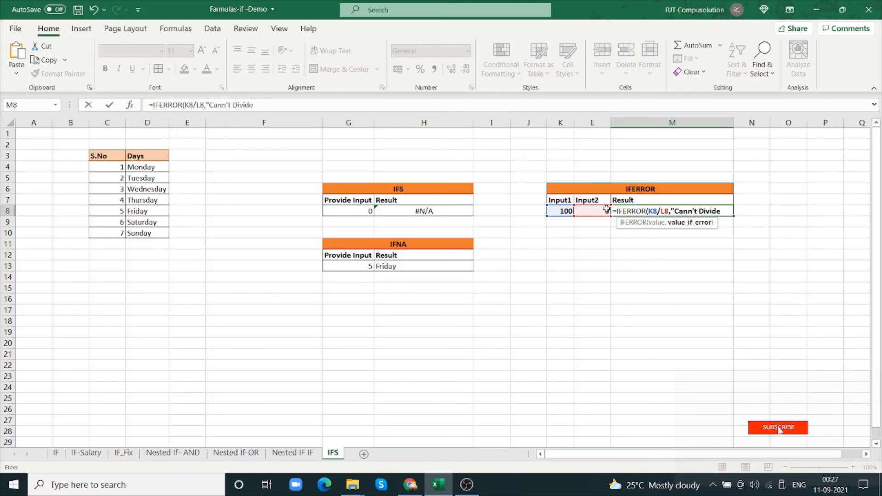
type("d by Zero")
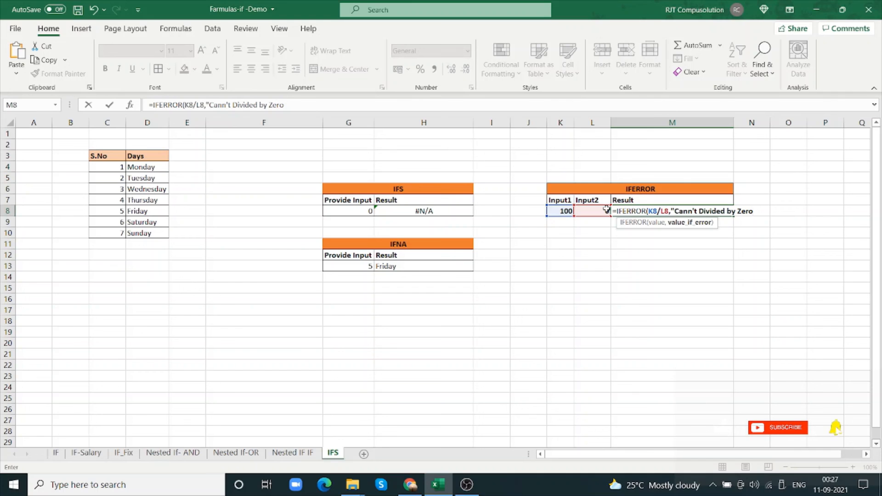
type("\")")
key("Return")
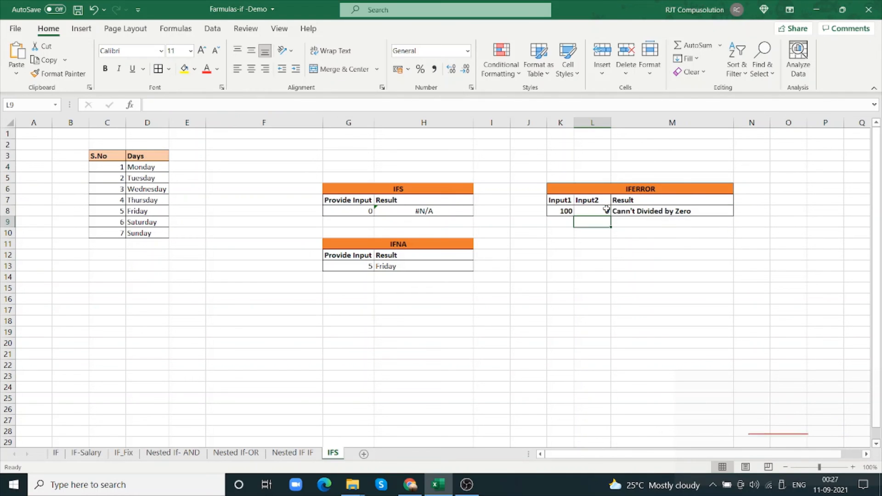
Test the IFERROR formula by setting Input2 in L8 to 5 and then to 2
left_click(603, 212)
type("5")
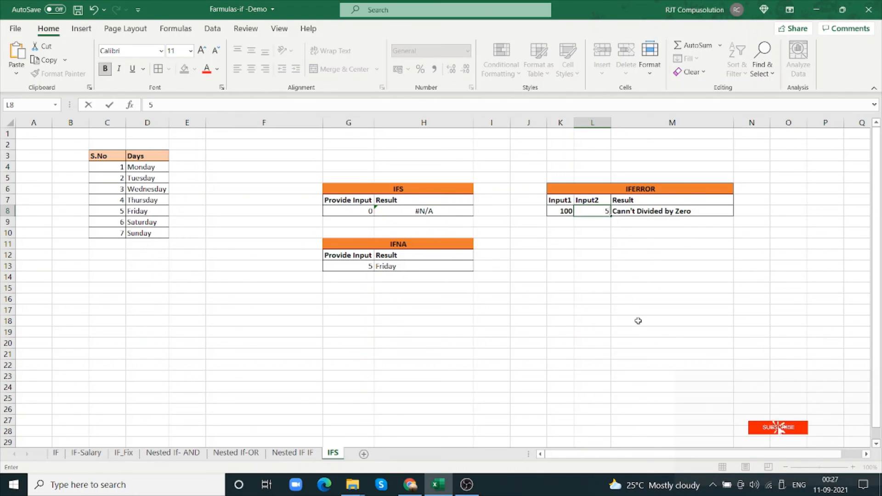
left_click(585, 275)
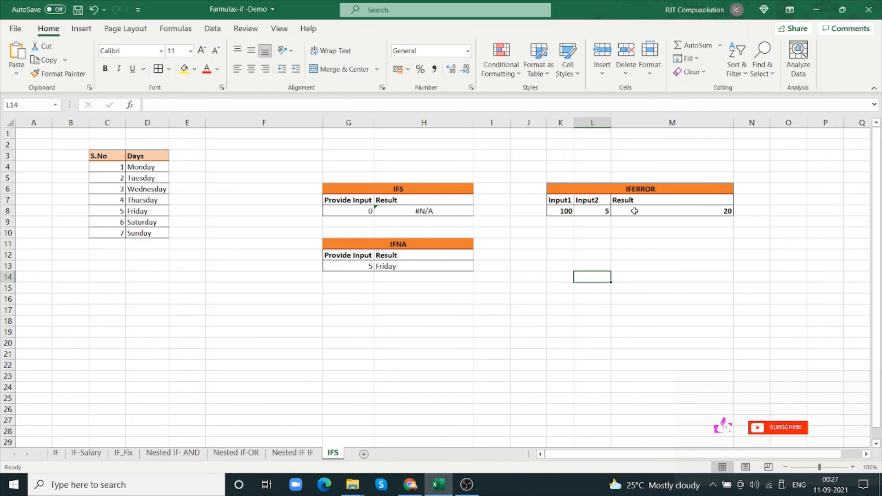
left_click(604, 212)
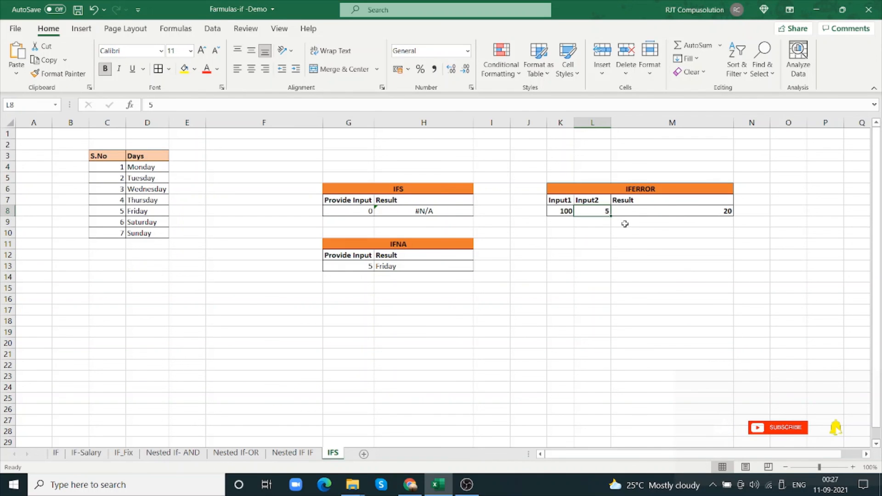
type("2")
left_click(602, 232)
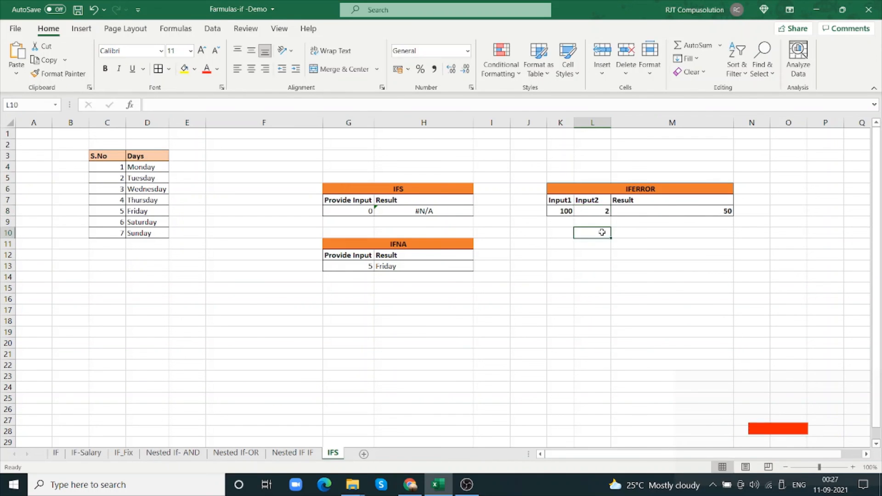
Set Input2 in L8 to 0 to test the IFERROR formula's custom message
left_click(601, 214)
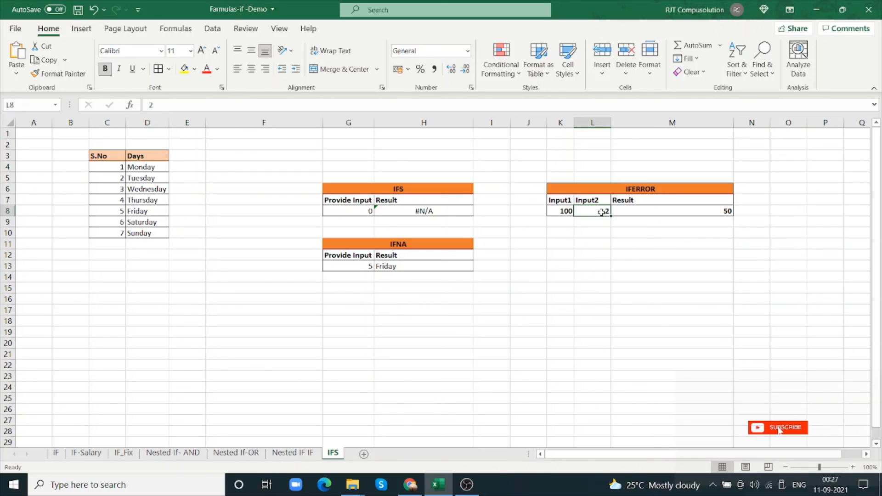
type("0")
key("Tab")
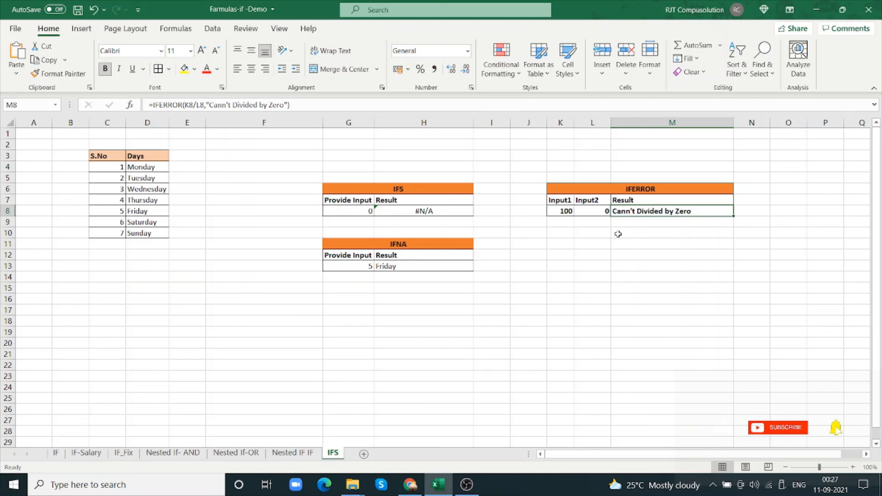
left_click(603, 214)
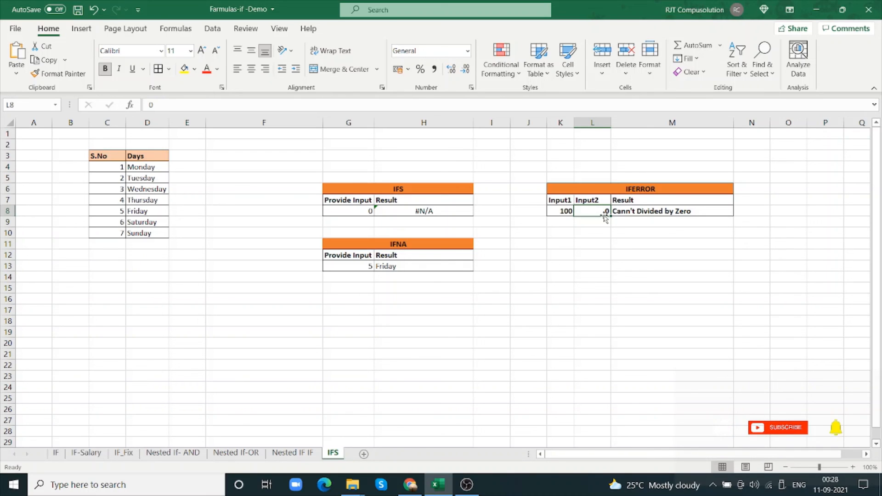
Set the IFS table's input in G8 to 3
left_click(366, 213)
type("3")
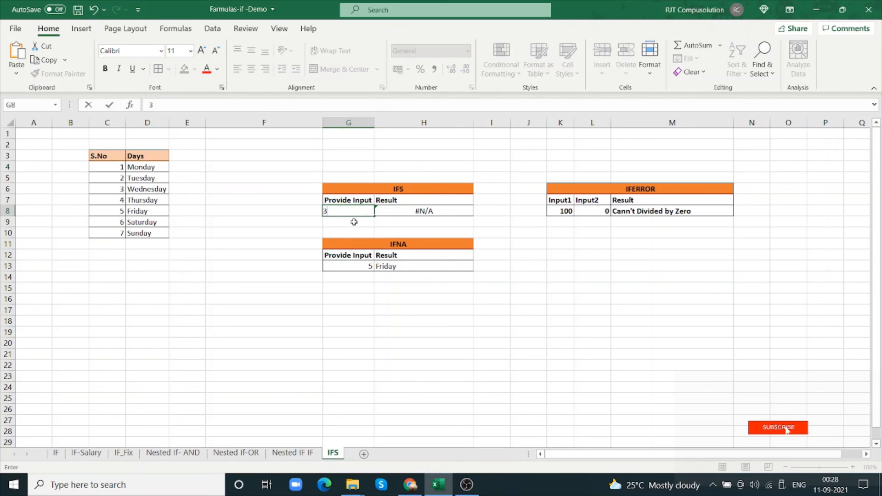
left_click(353, 223)
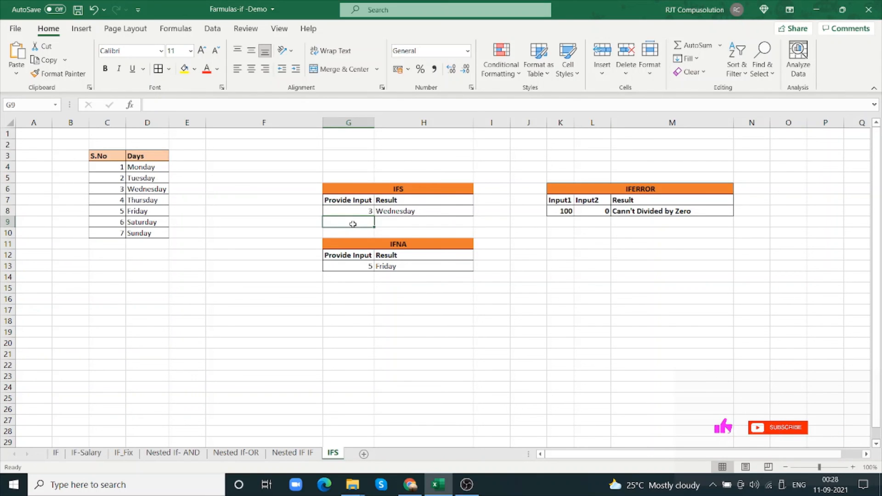